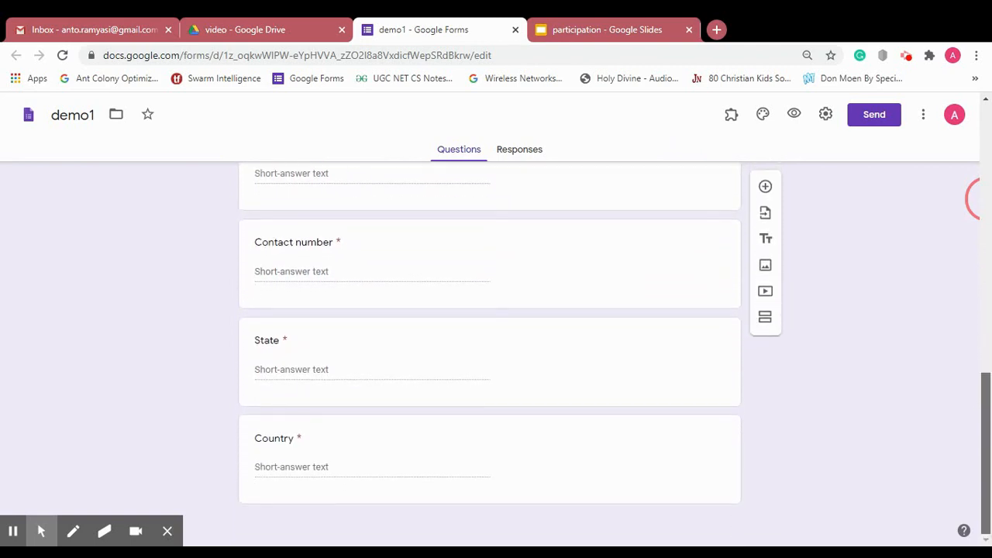
- Glance at the participation certificate slide, then return to the demo1 form
scroll(975, 198, "up", 10)
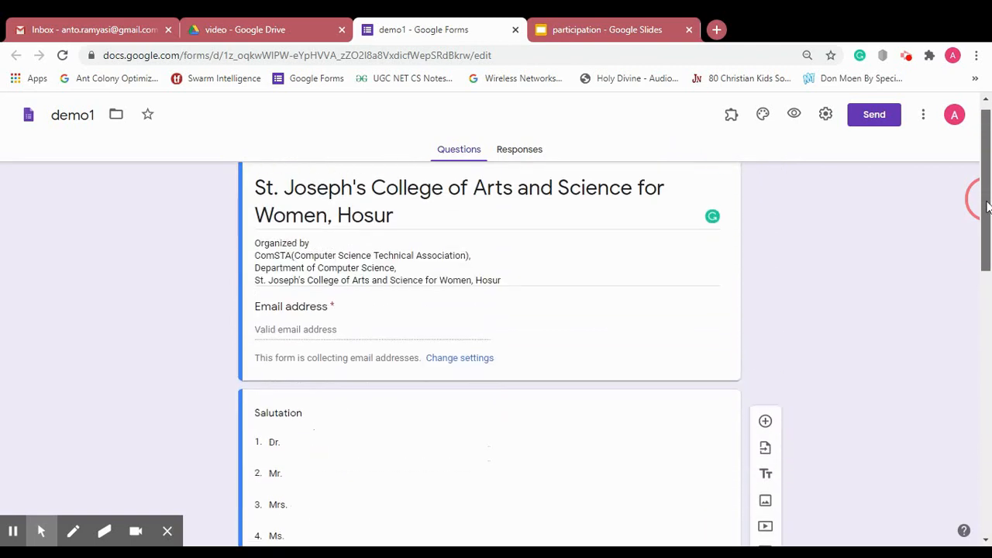
left_click(633, 22)
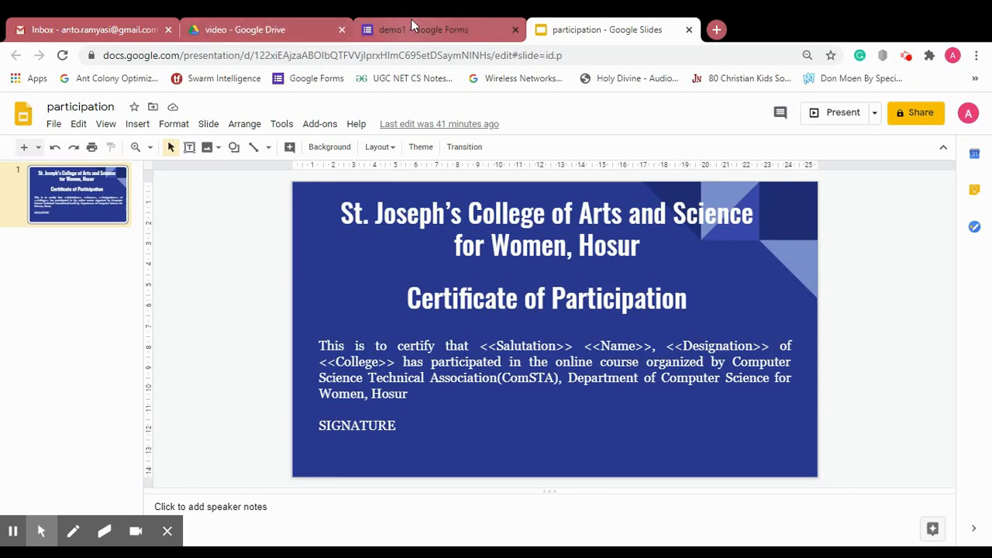
left_click(412, 24)
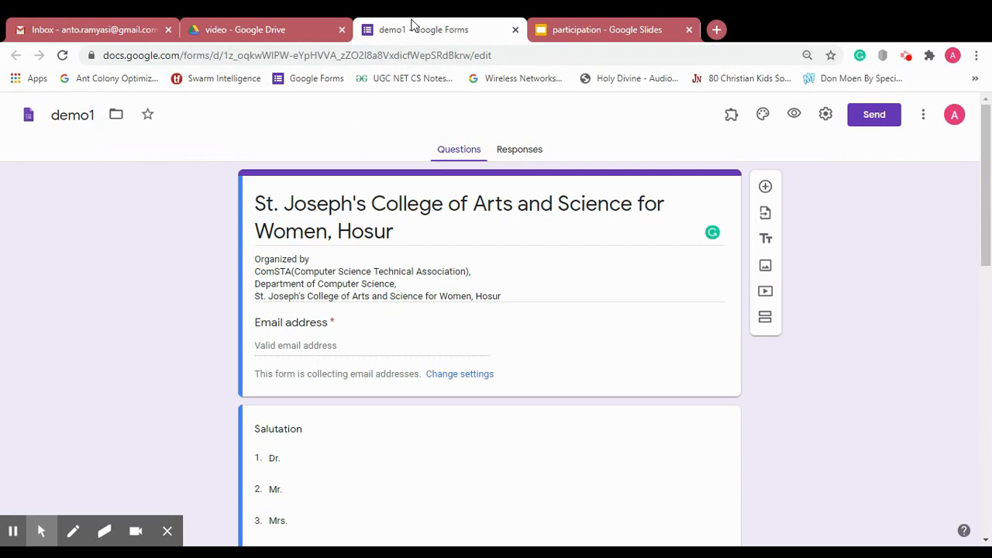
- Send the form's responses to a new spreadsheet named onlinecourse (Responses)
left_click(524, 155)
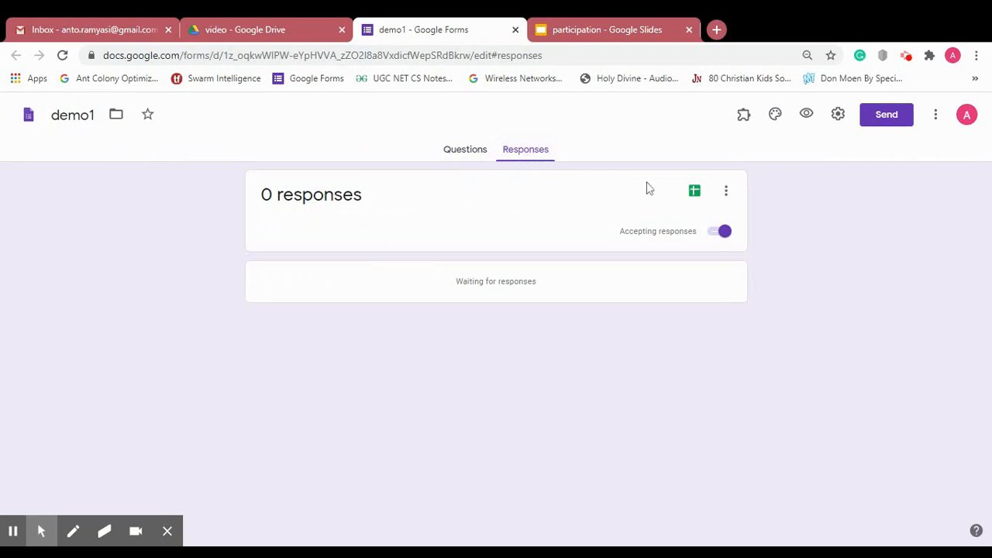
left_click(695, 194)
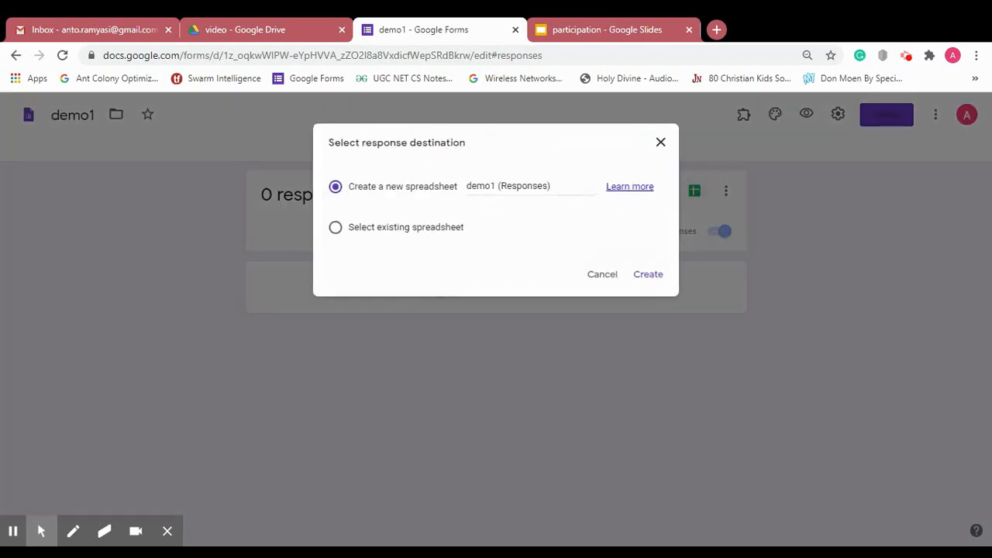
left_click(492, 188)
key("BackSpace")
key("BackSpace")
key("BackSpace")
key("BackSpace")
key("BackSpace")
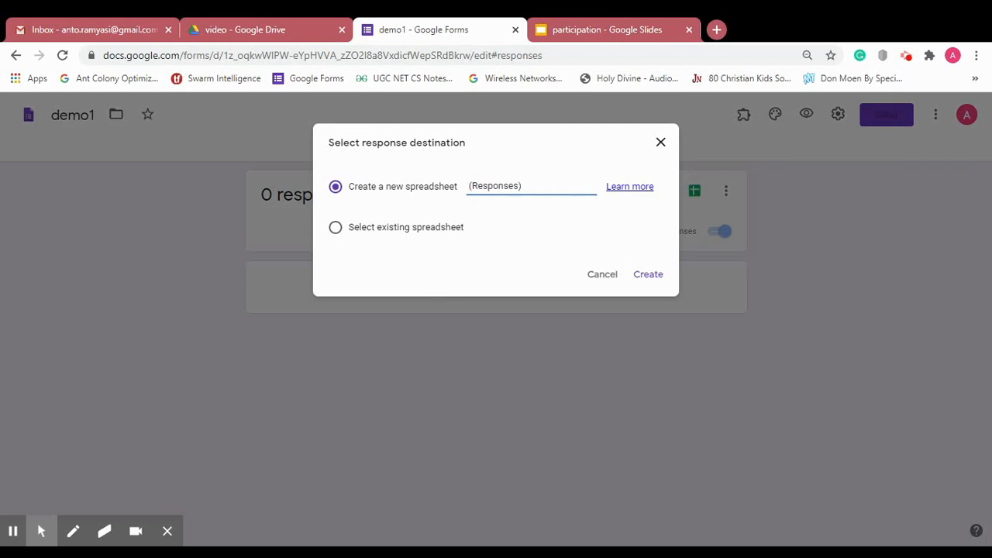
type("onlinecourse")
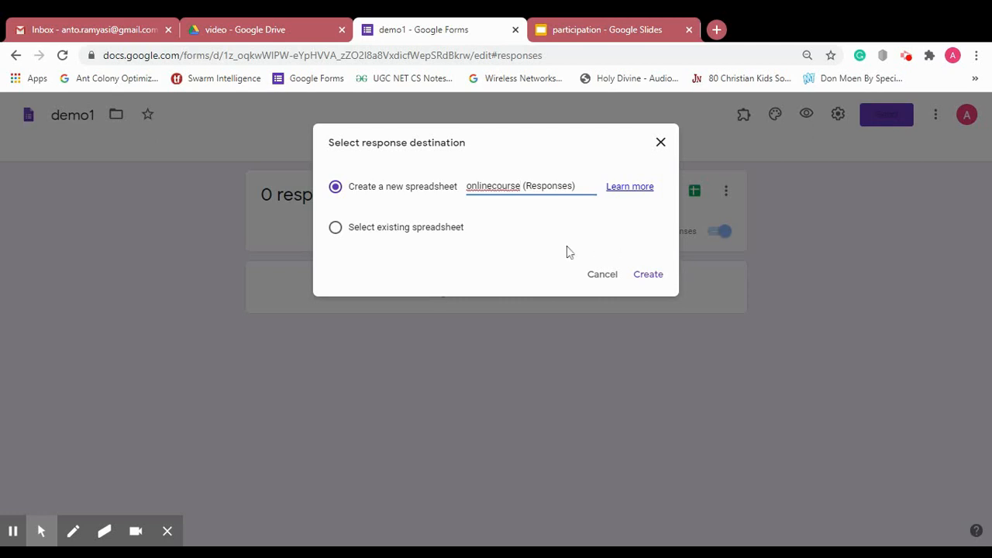
left_click(649, 278)
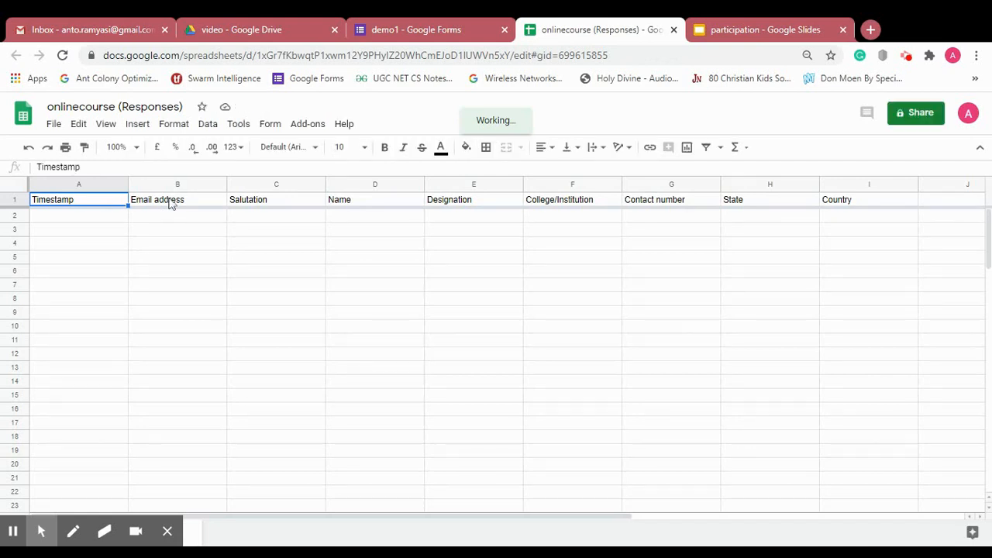
- Step along the header row from Email address past Country, then jump back to Timestamp
left_click(172, 203)
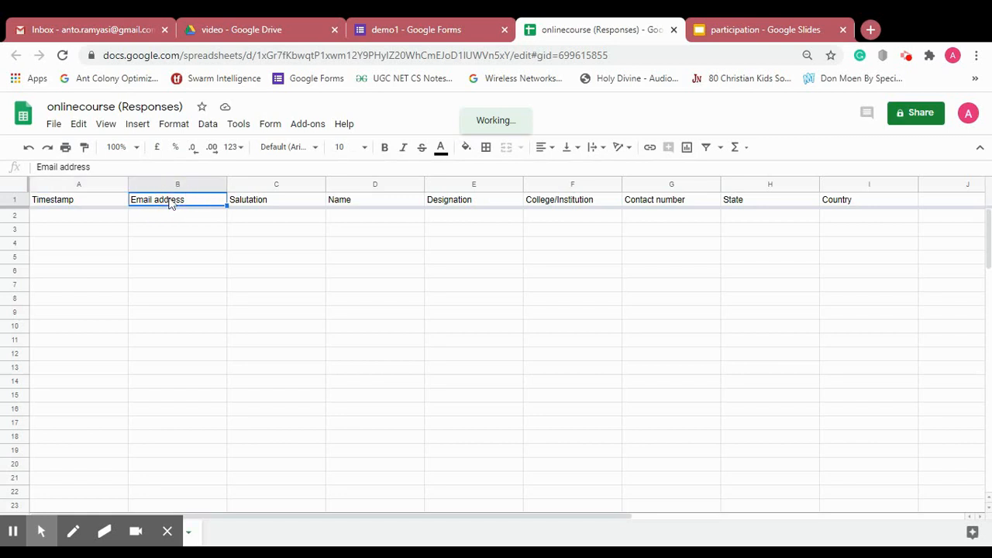
key("Right")
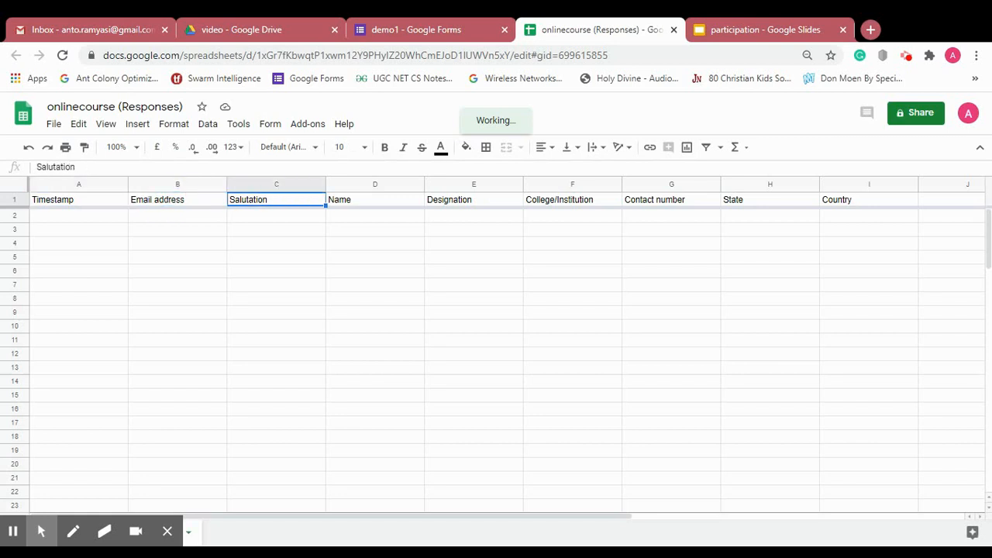
key("Right")
key("Right")
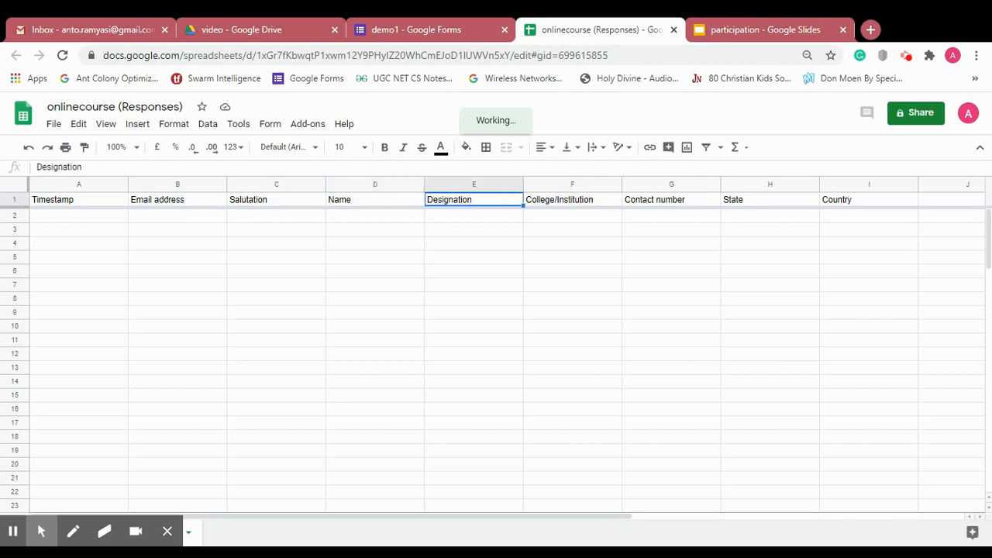
key("Right")
key("Right")
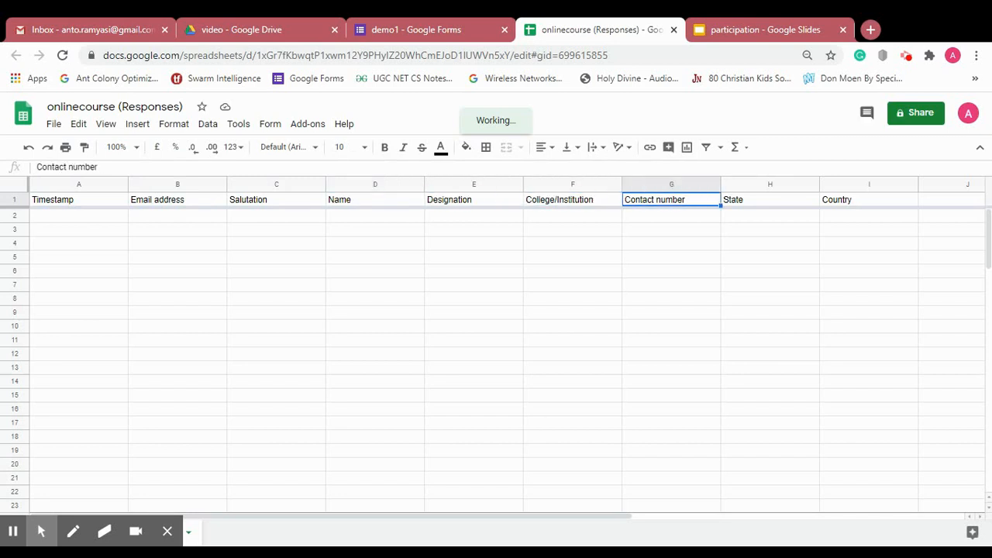
key("Right")
key("Right")
key("Right")
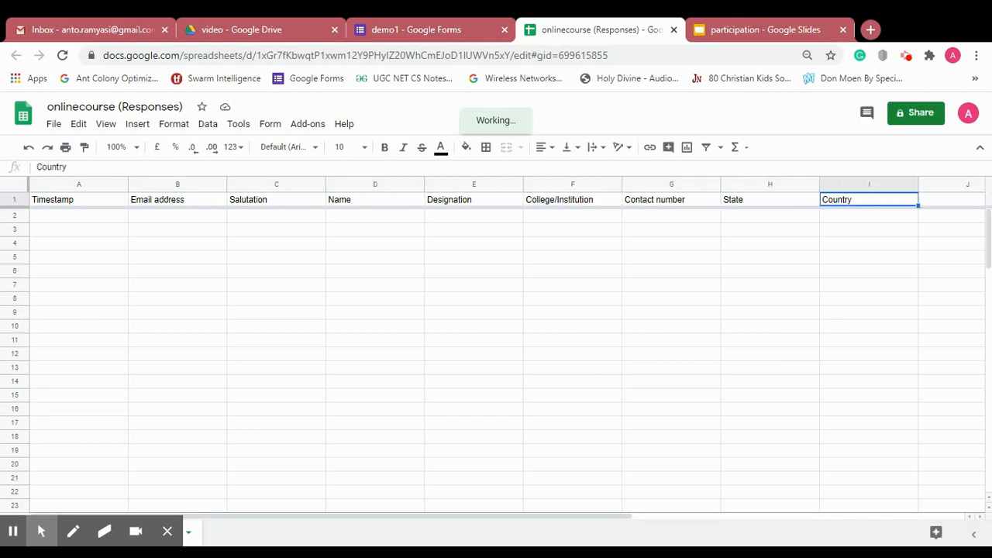
key("Right")
key("Right")
key("Right")
key("Right")
key("Right")
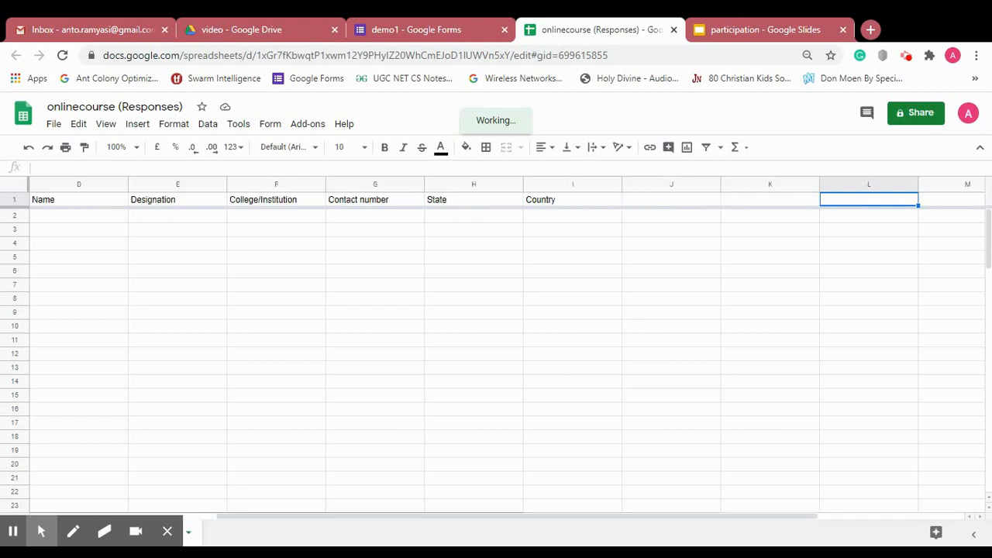
key("Home")
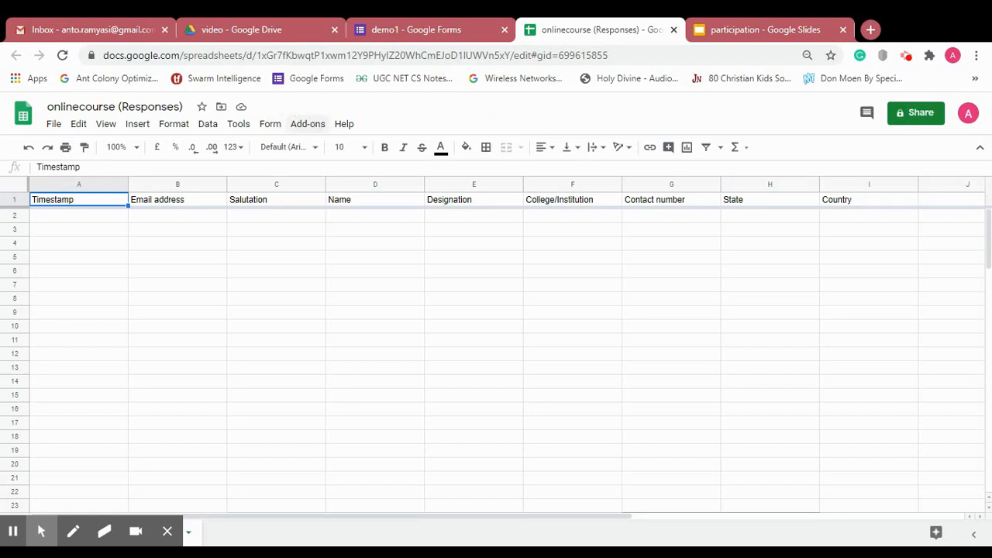
left_click(307, 128)
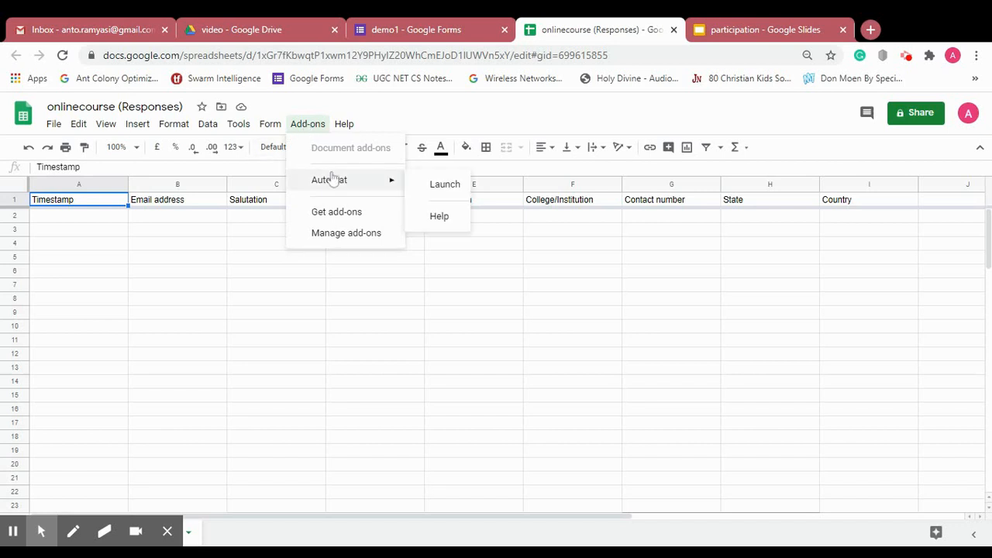
left_click(337, 214)
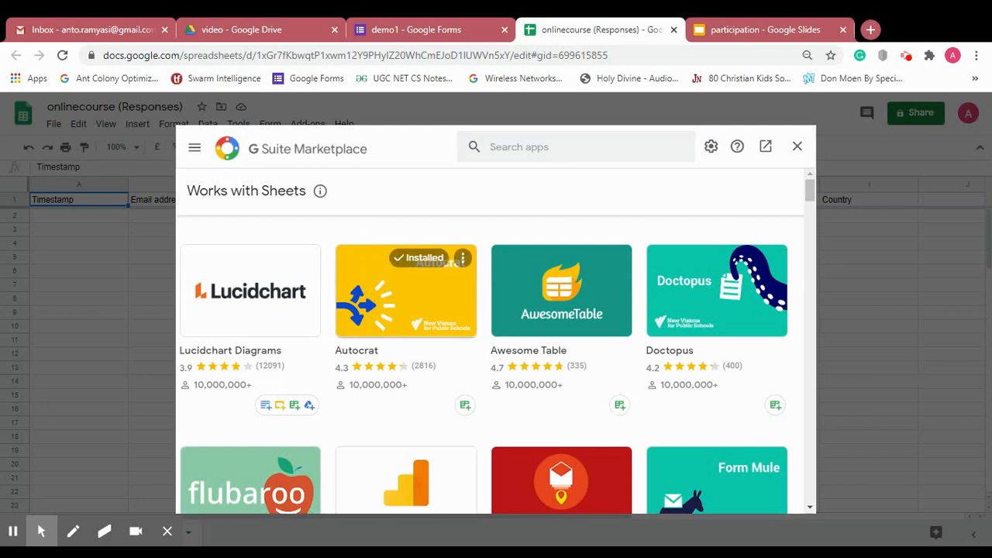
left_click(519, 146)
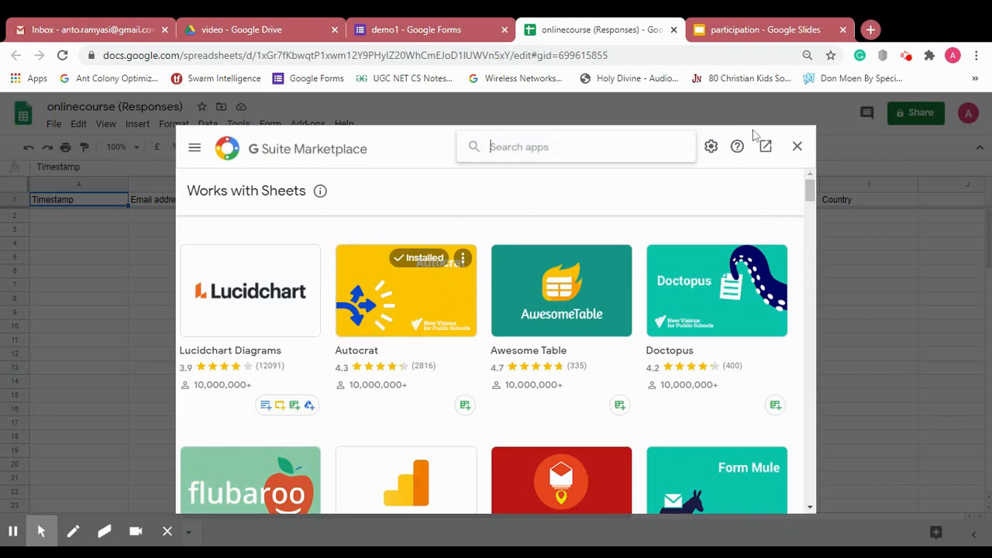
left_click(798, 146)
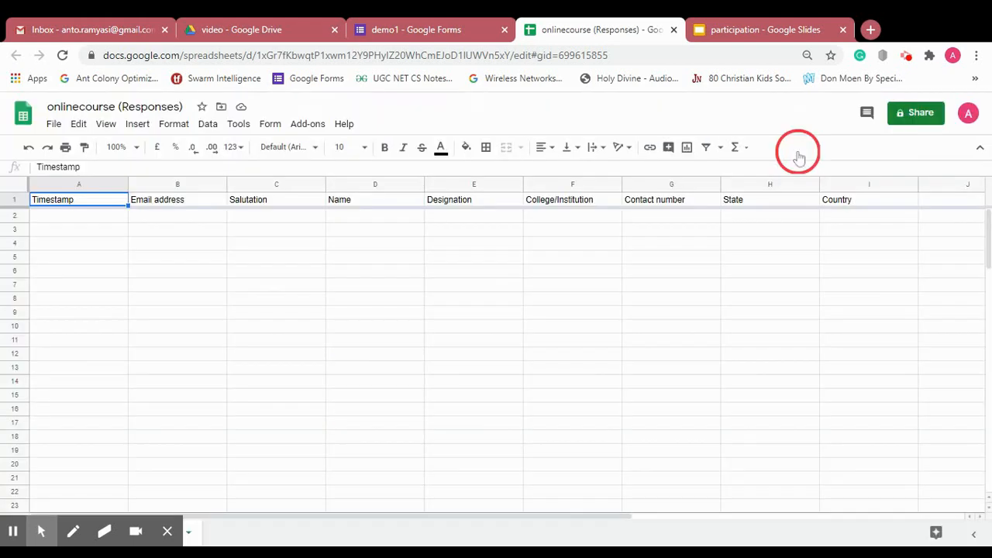
- Launch Autocrat from Add-ons and begin a new merge job named certificate
left_click(308, 124)
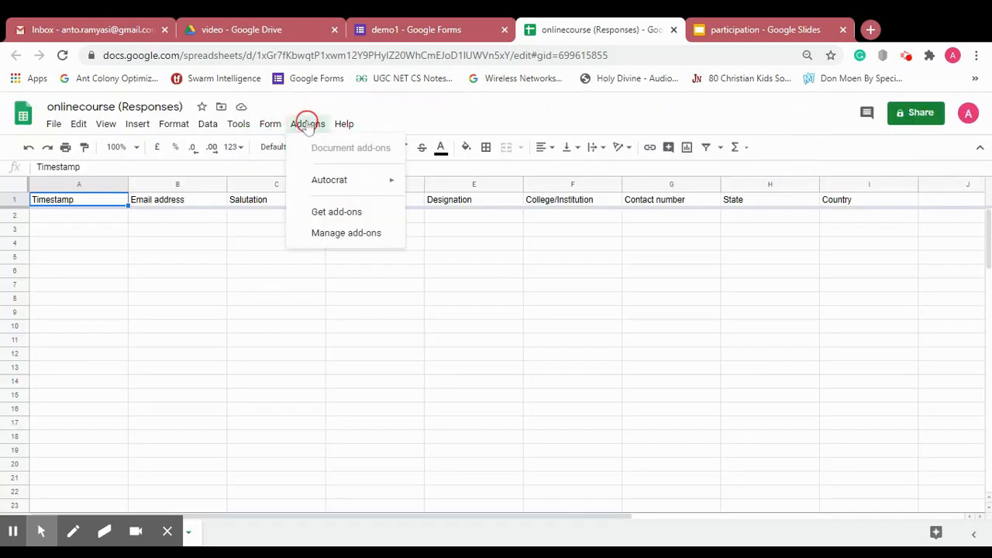
mouse_move(326, 190)
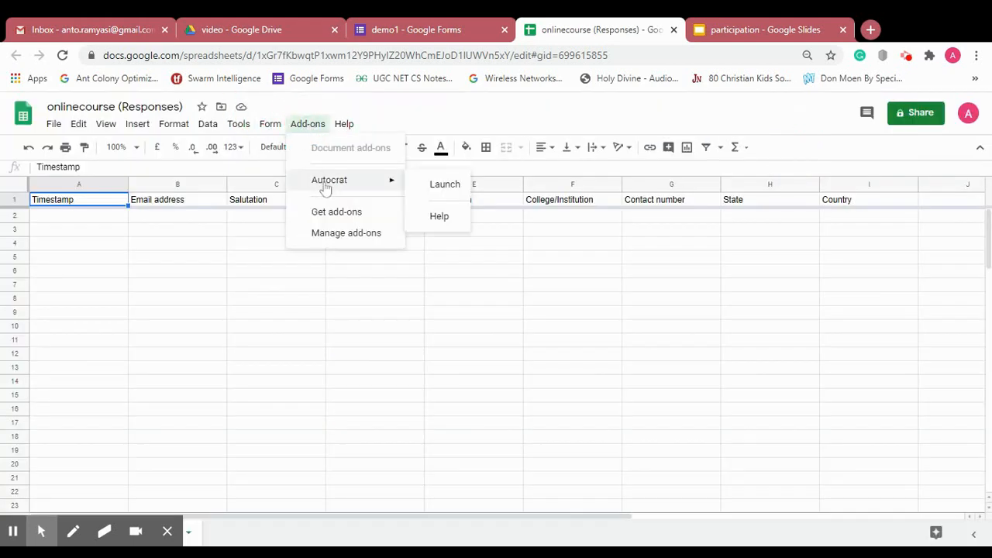
left_click(457, 187)
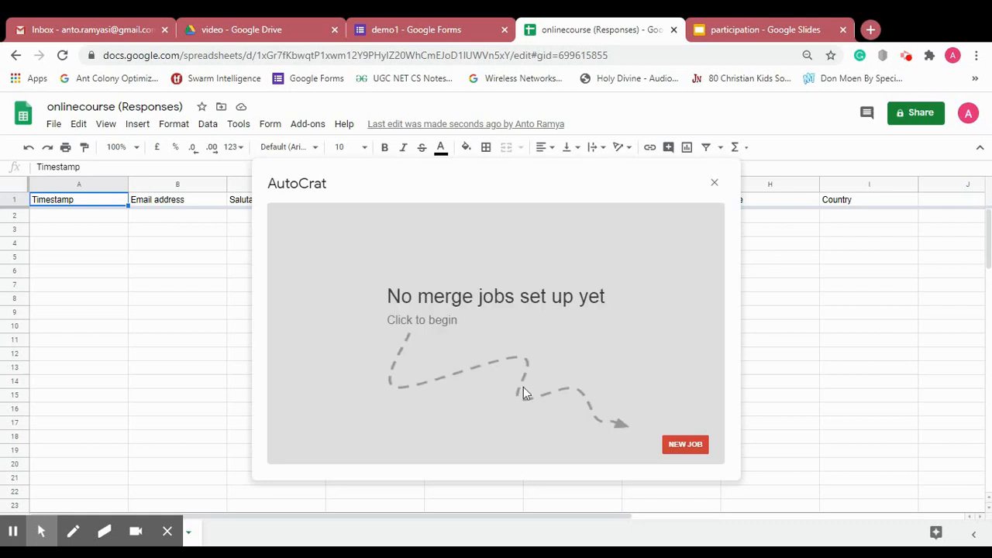
left_click(685, 445)
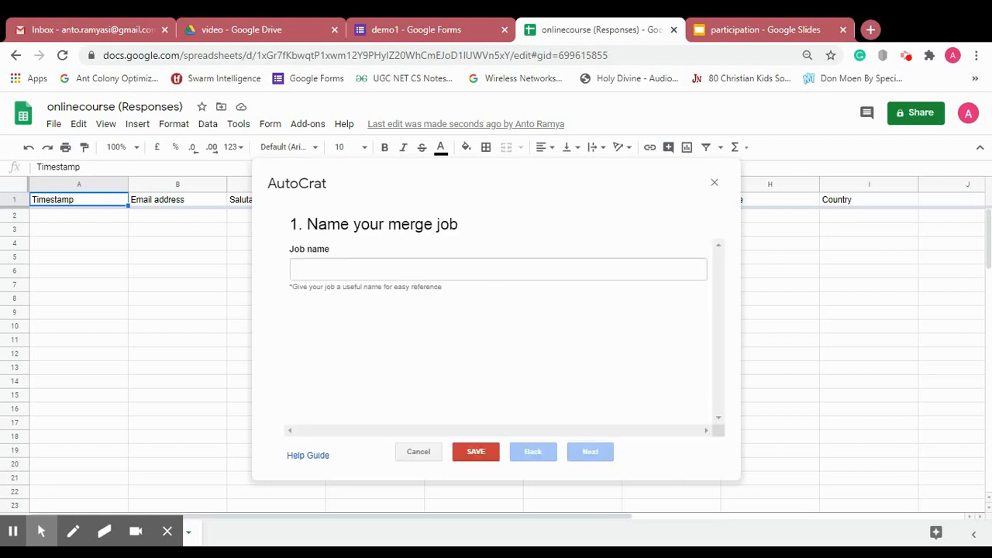
left_click(443, 269)
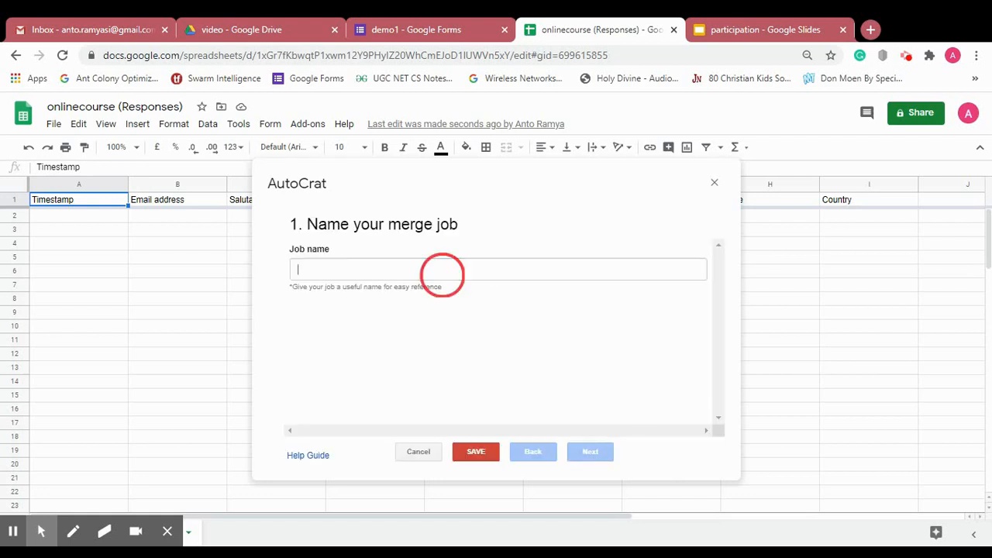
type("cert")
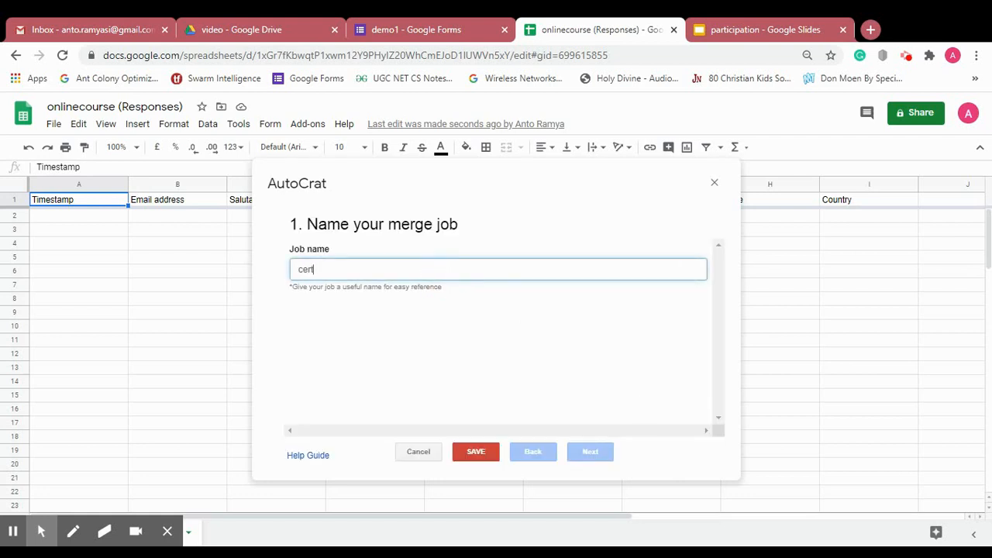
type("ificate")
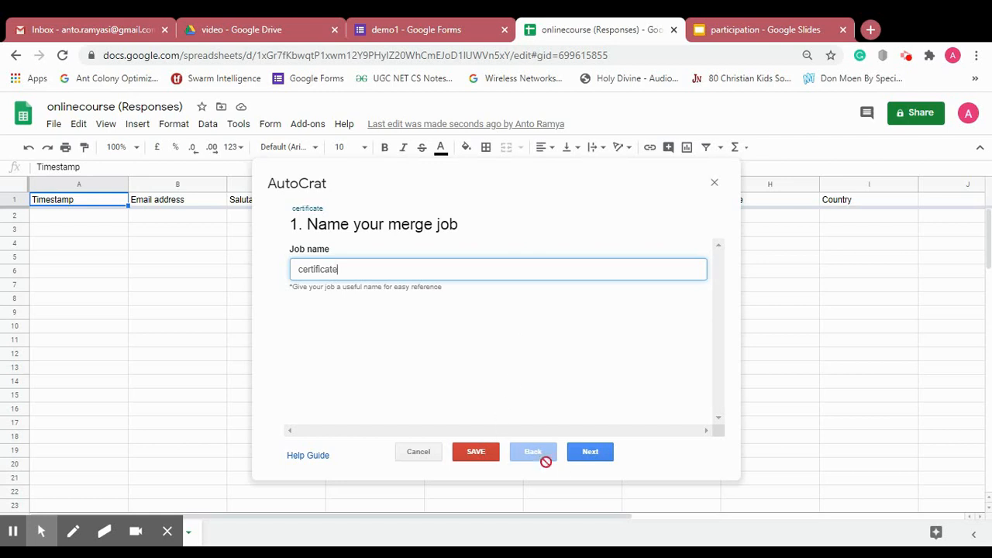
- Pick the participation slides file from Drive as the template and view its certificate slide
left_click(593, 458)
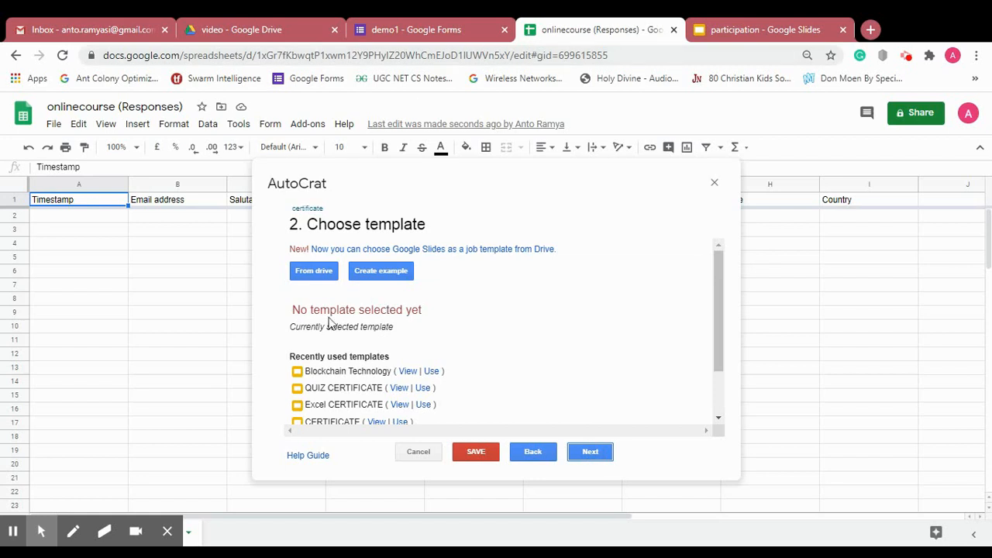
left_click(318, 273)
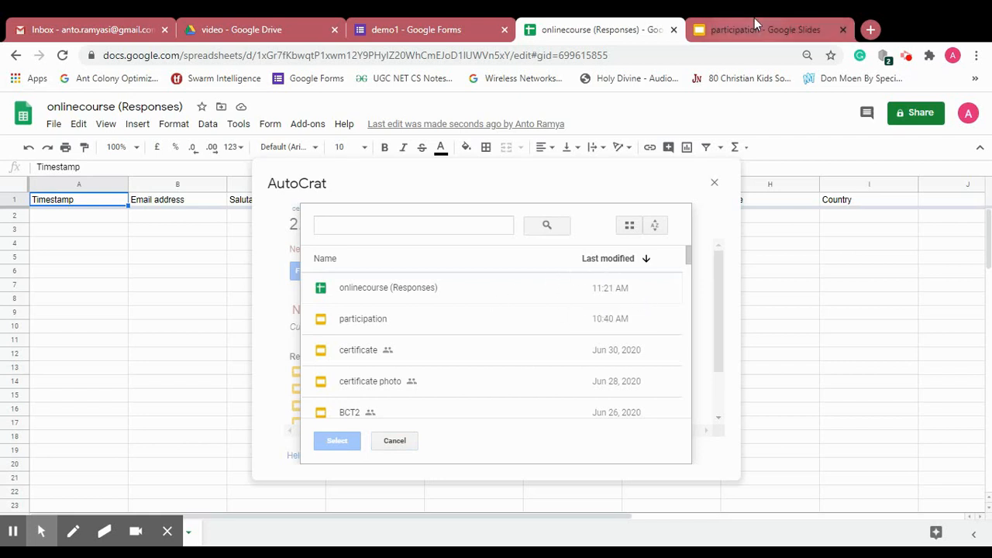
left_click(362, 326)
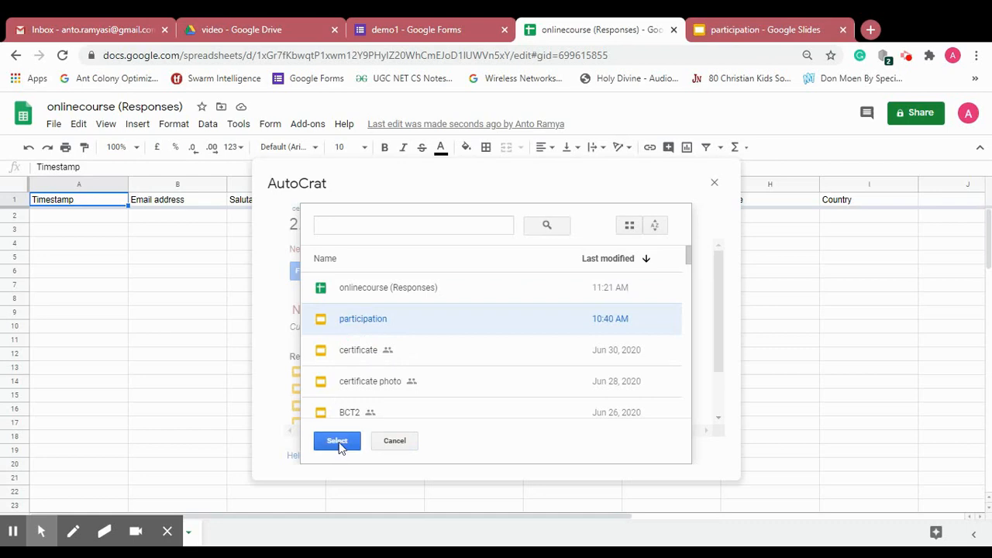
left_click(338, 441)
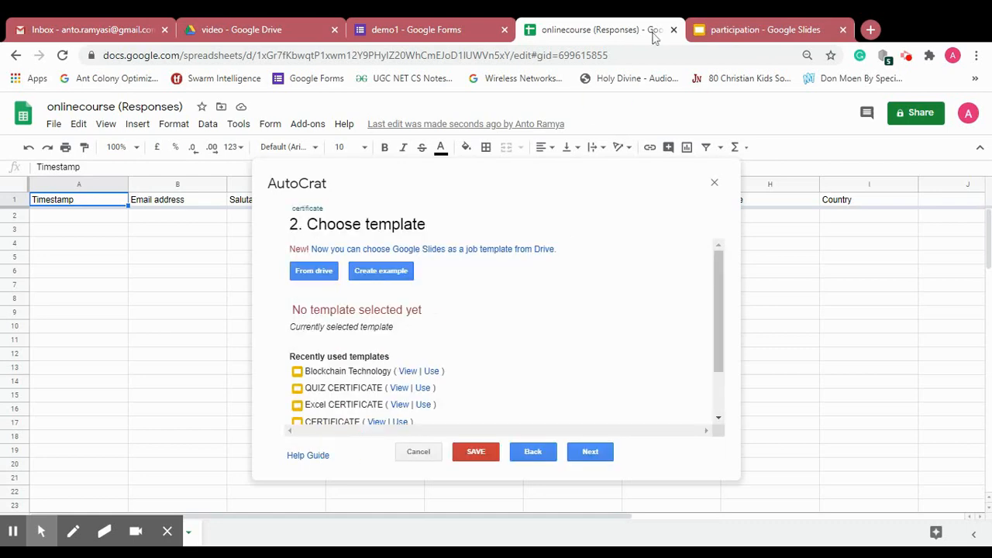
left_click(756, 28)
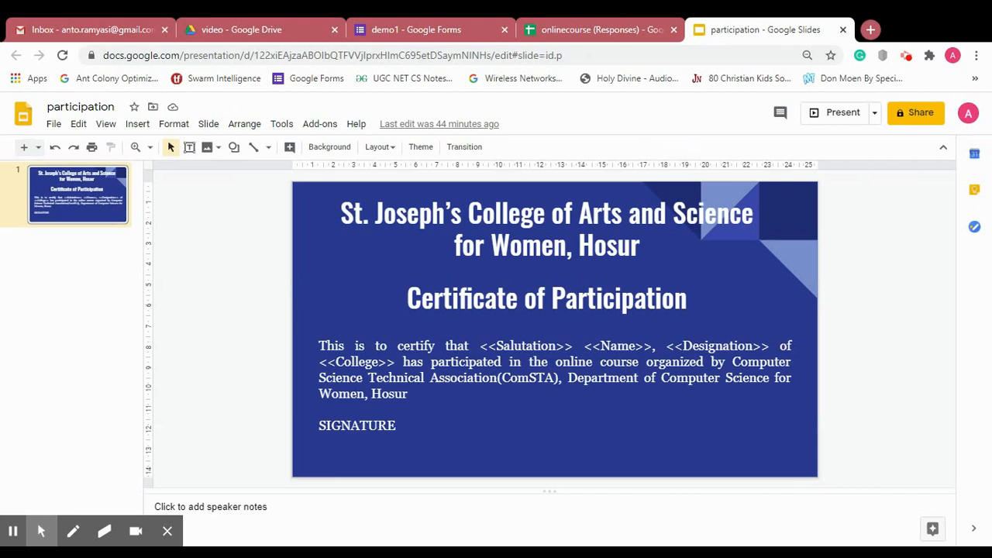
left_click_drag(478, 346, 728, 362)
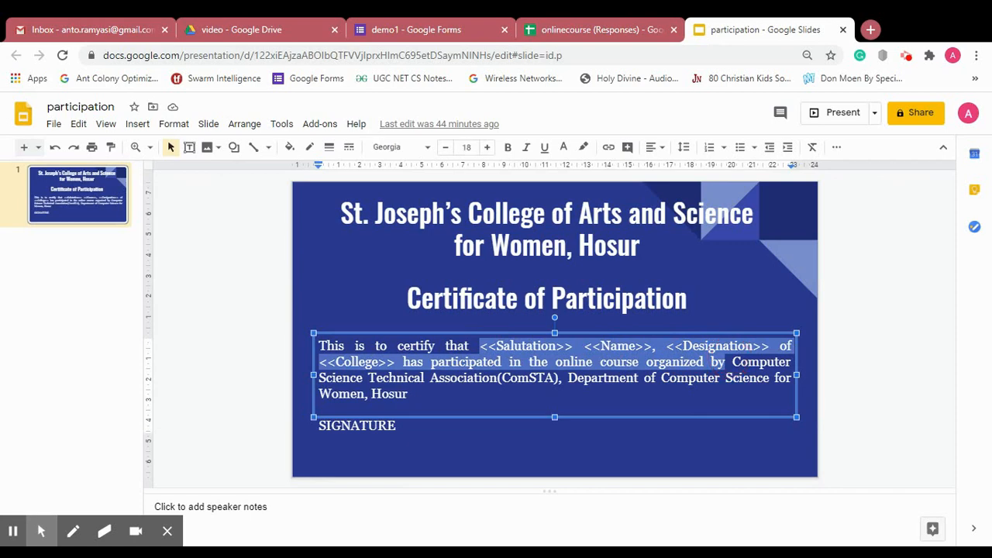
left_click(534, 347)
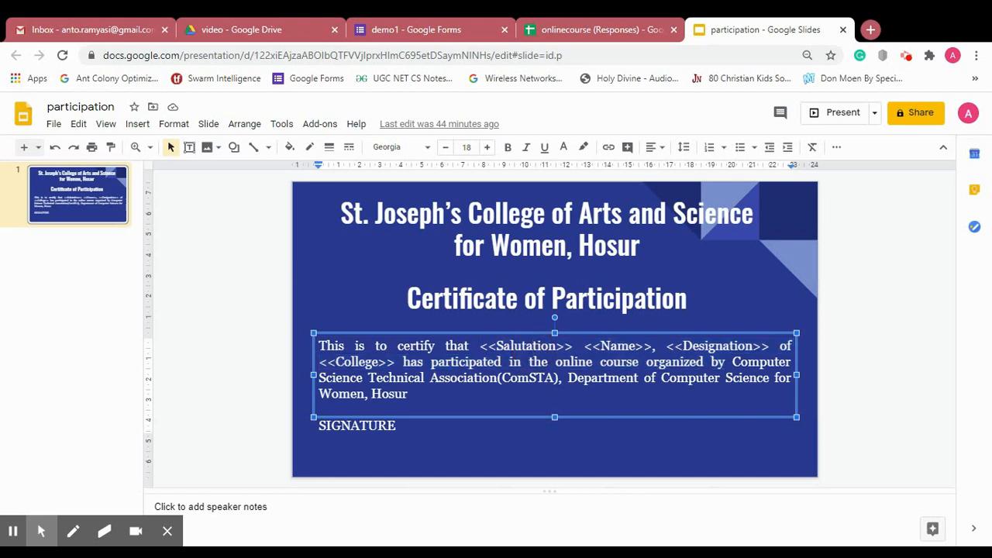
left_click(613, 347)
left_click(716, 346)
left_click(355, 362)
- Advance AutoCrat to the data-mapping step and look over the merge tag list
left_click(605, 28)
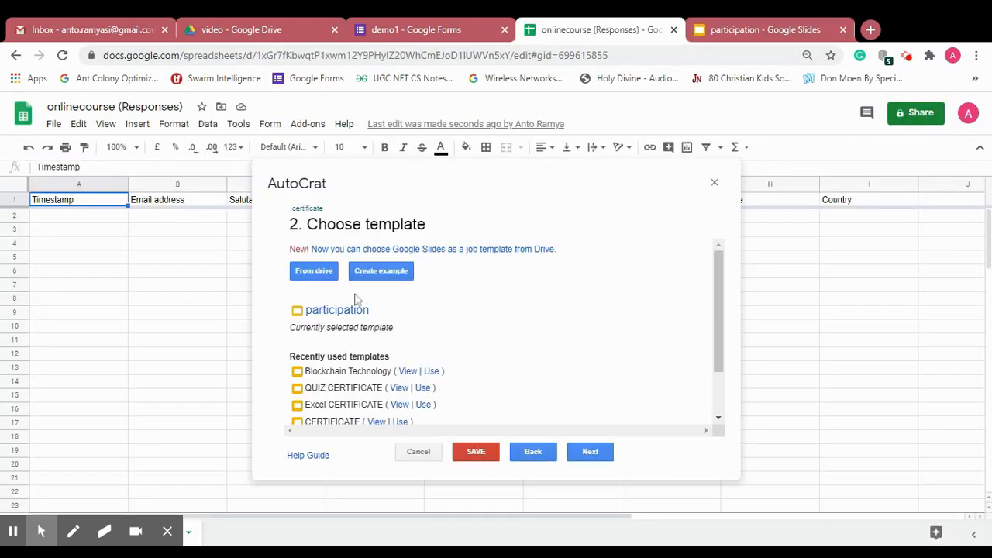
left_click(588, 452)
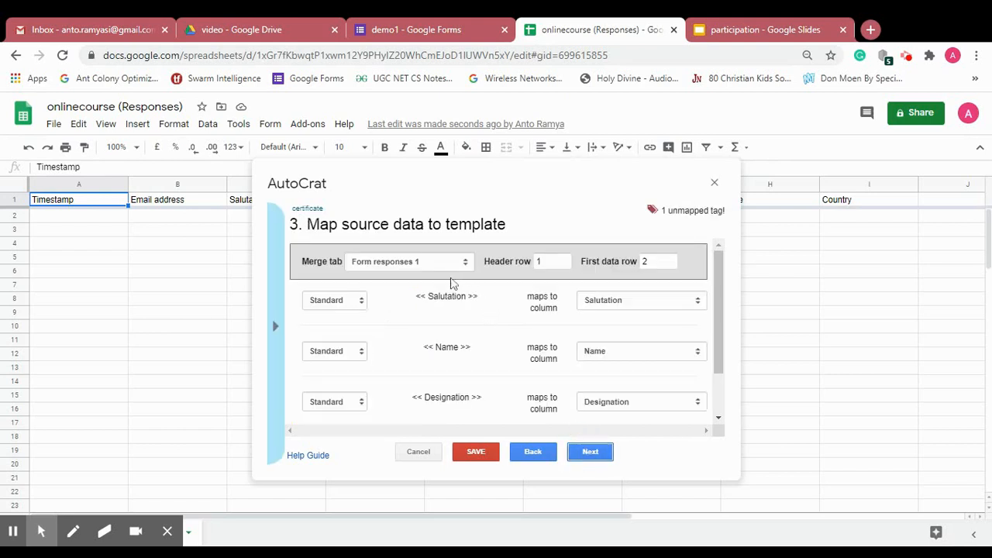
left_click(275, 328)
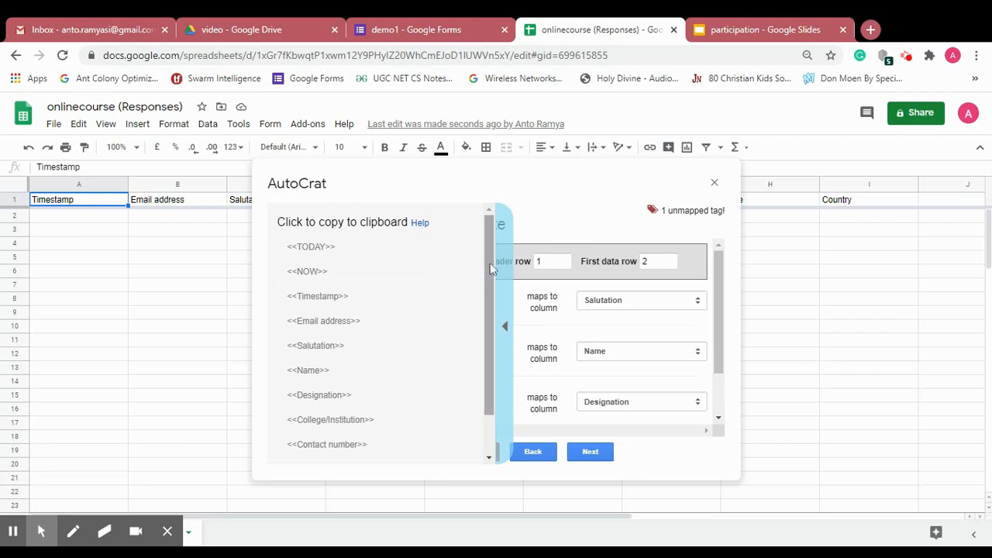
left_click_drag(492, 265, 490, 329)
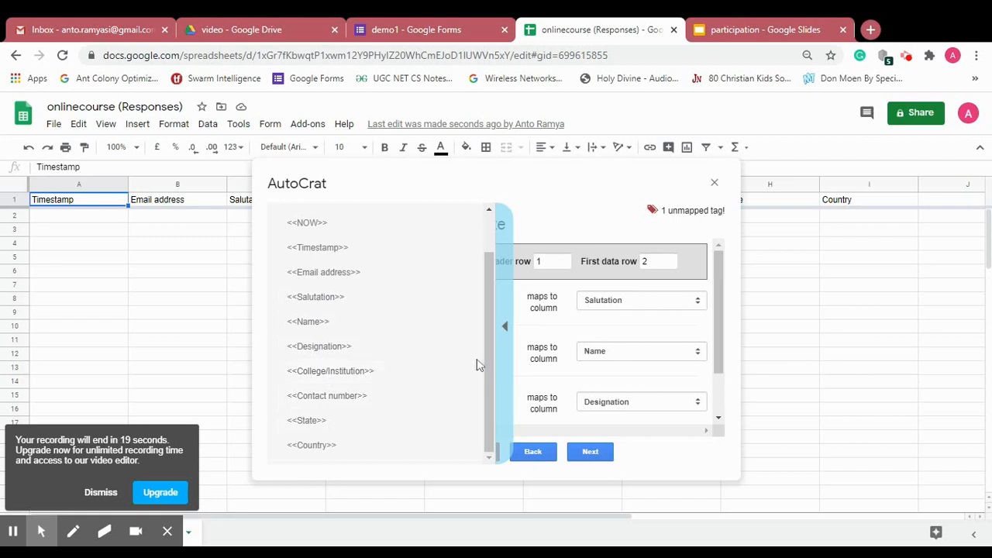
mouse_move(487, 359)
left_mouse_down()
mouse_move(490, 397)
mouse_move(490, 360)
left_mouse_up()
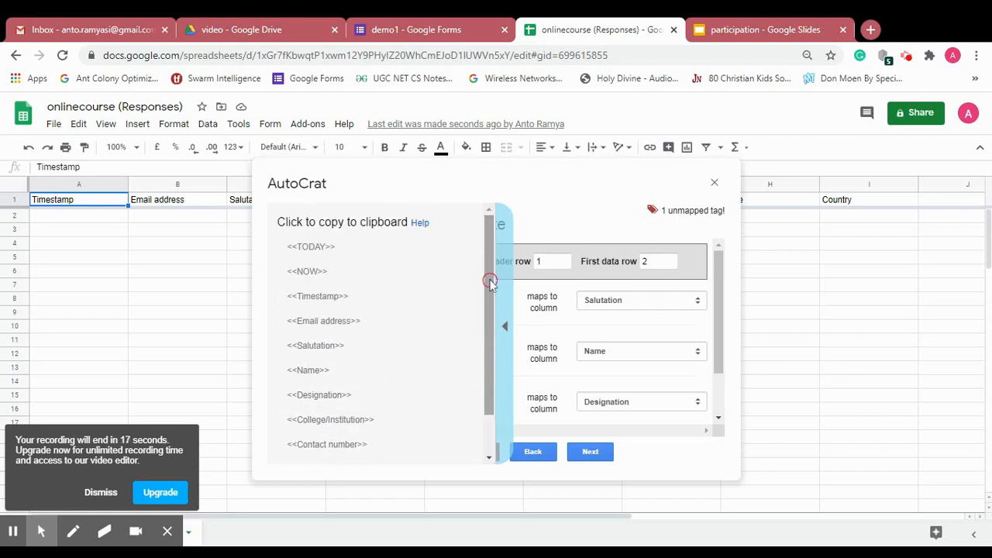
left_click(508, 331)
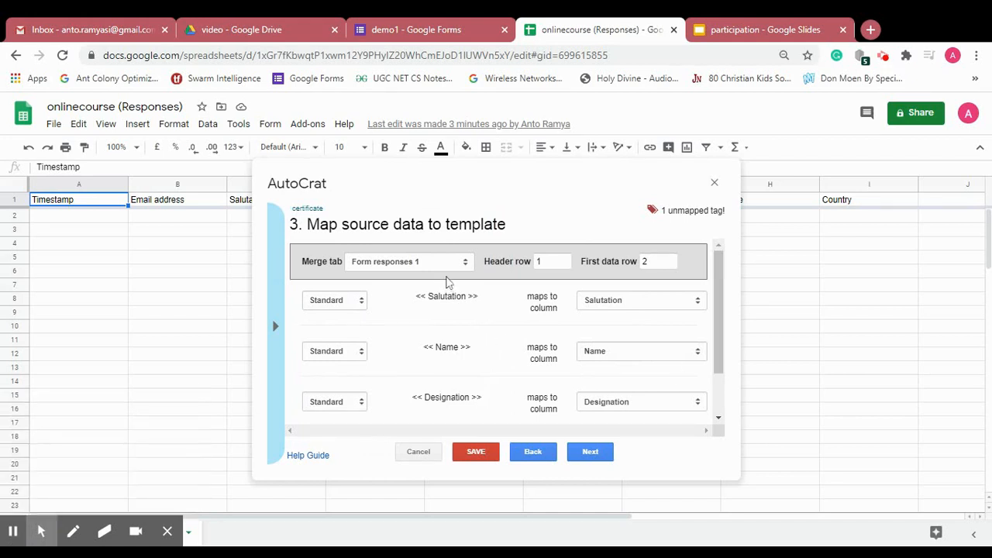
left_click(275, 326)
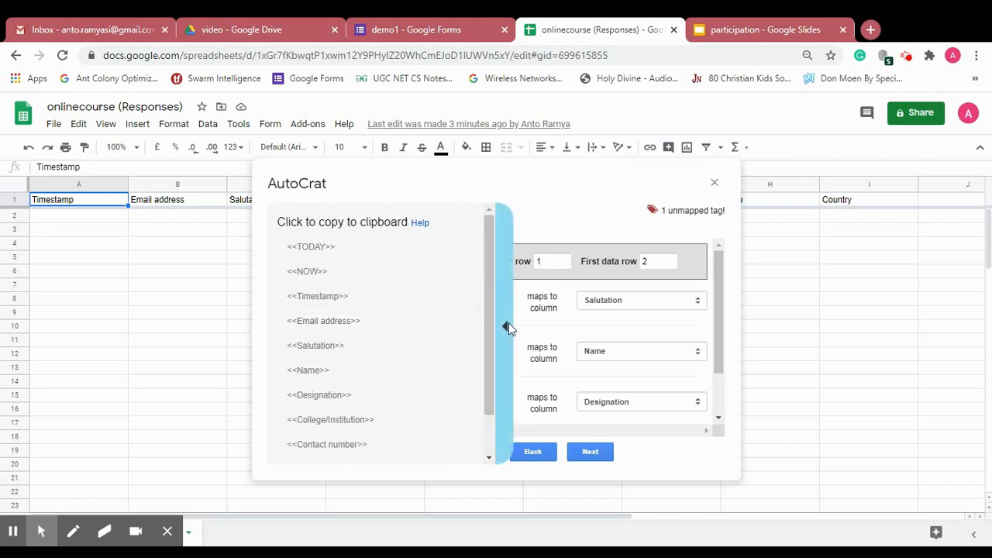
left_click(508, 329)
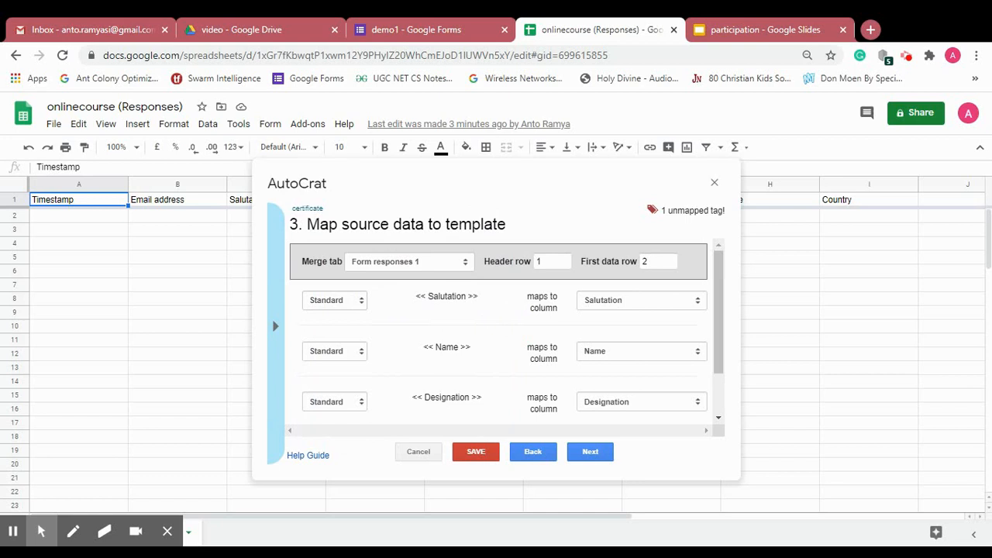
- Check the column dropdowns mapped to the Salutation, Name and Designation tags
left_click_drag(479, 298, 429, 299)
left_click_drag(472, 349, 428, 347)
left_click_drag(479, 397, 424, 399)
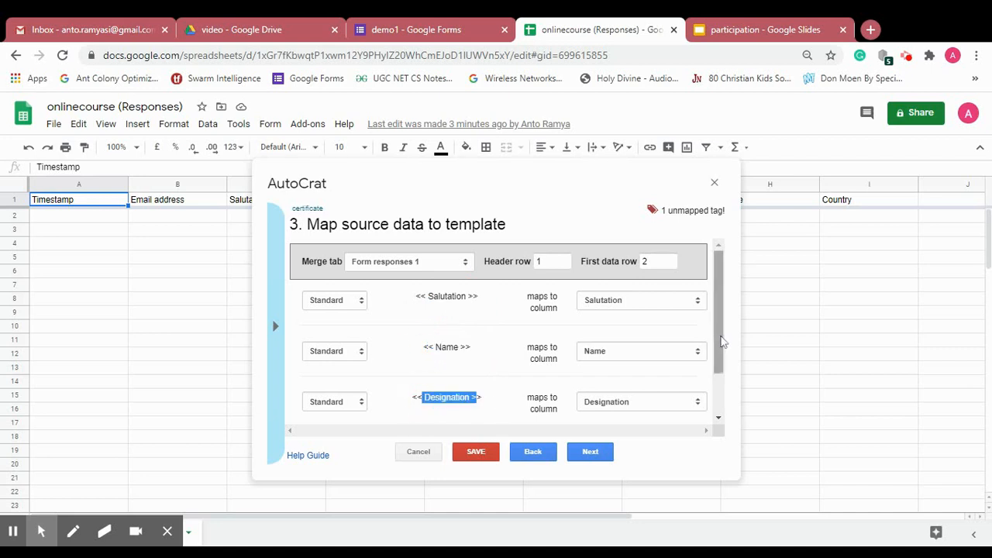
mouse_move(722, 342)
left_mouse_down()
mouse_move(723, 395)
mouse_move(722, 342)
left_mouse_up()
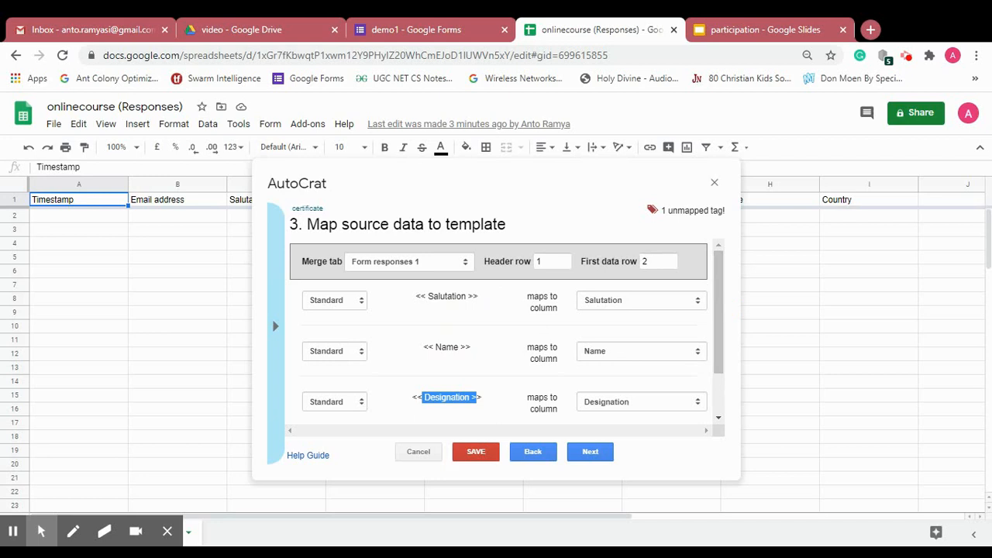
left_click(643, 304)
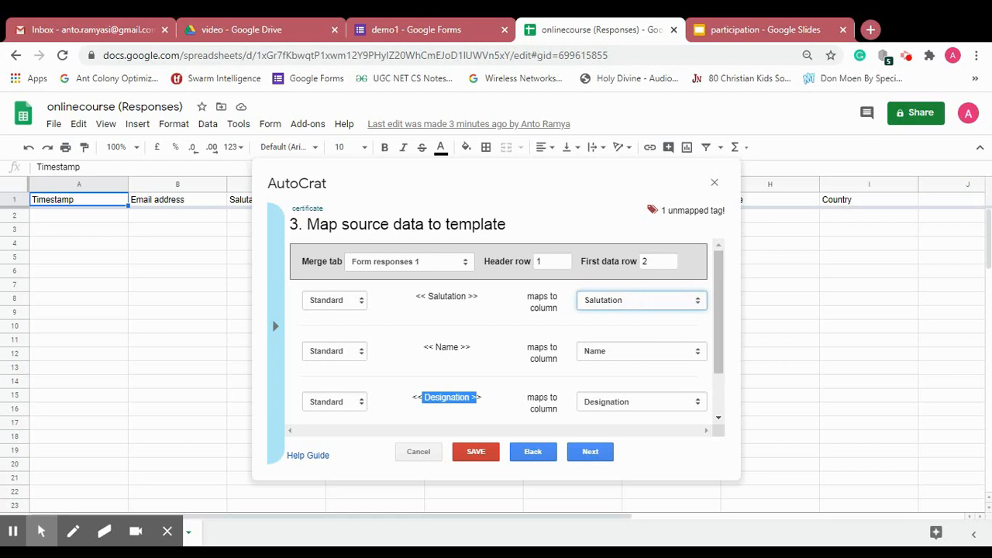
left_click(588, 358)
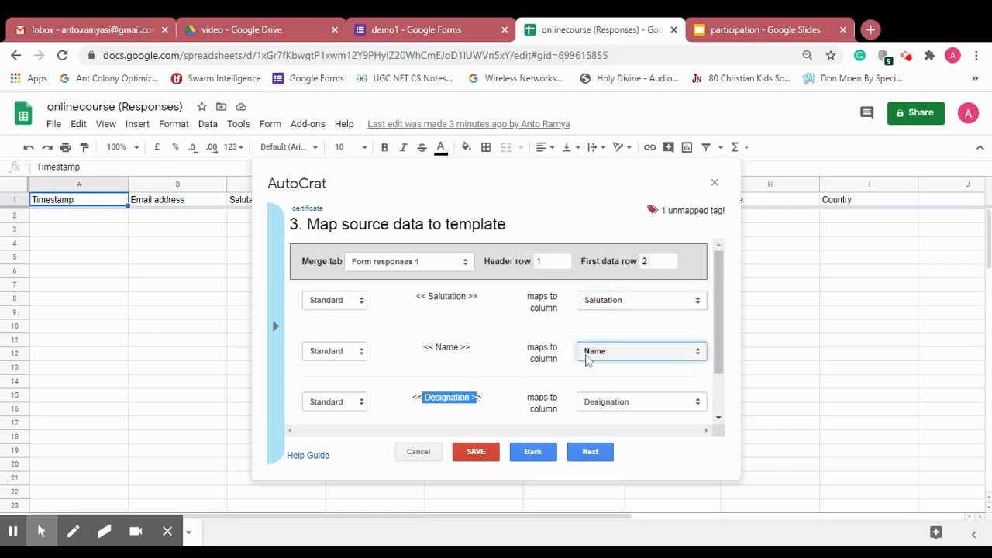
left_click(644, 410)
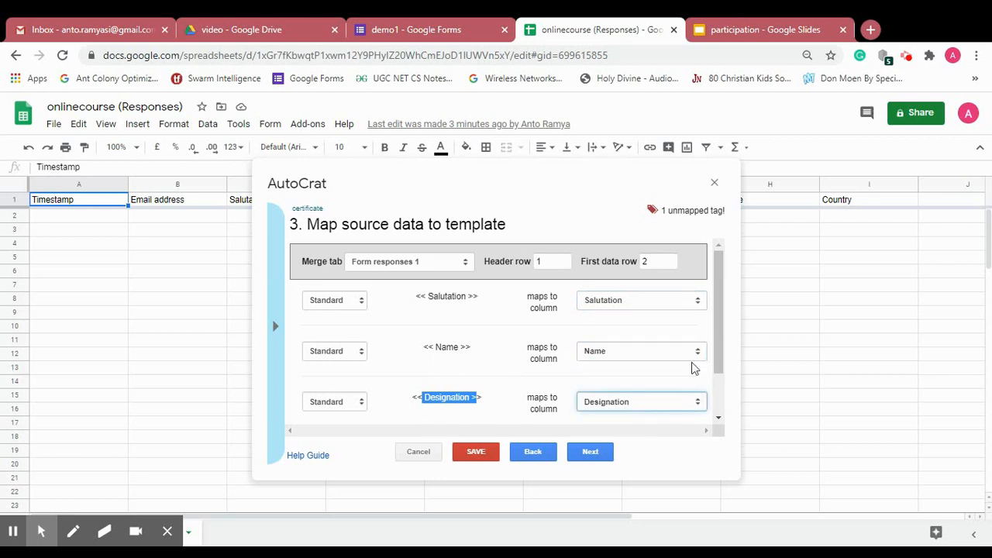
left_click_drag(714, 342, 727, 419)
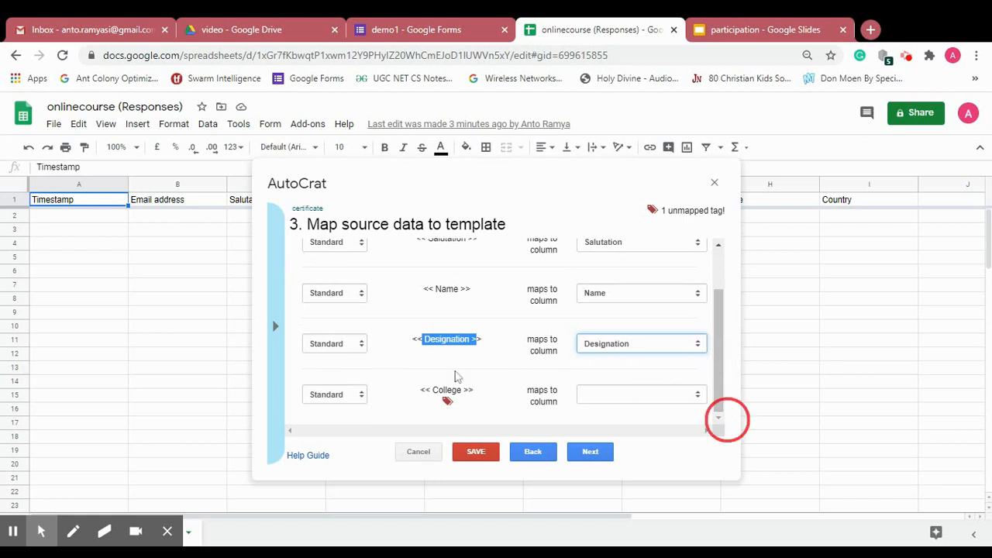
- Map the College tag to the College/Institution column
left_click(636, 402)
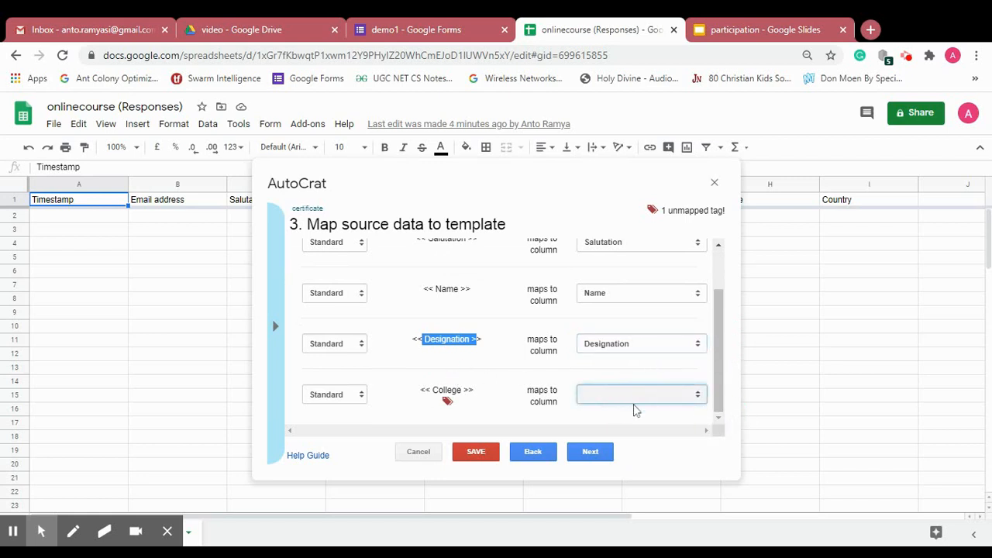
left_click(636, 487)
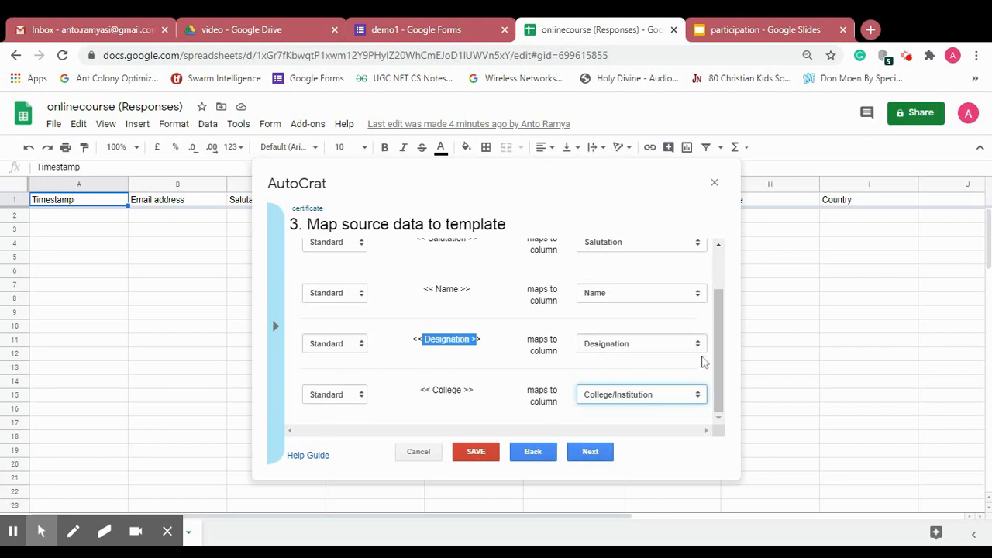
left_click_drag(715, 337, 727, 244)
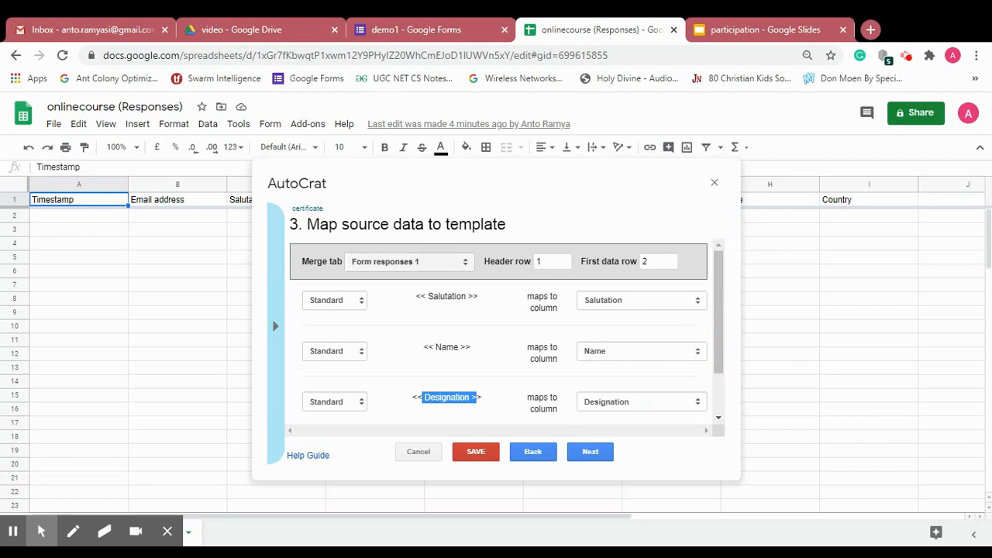
- Review the merge data sheet and Standard merge type, then proceed to file settings
left_click(412, 271)
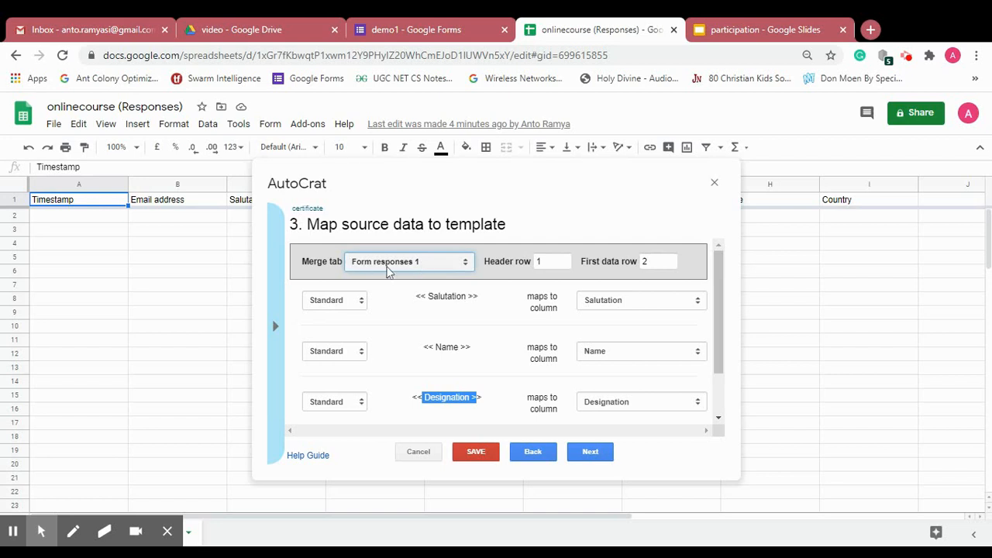
left_click(356, 302)
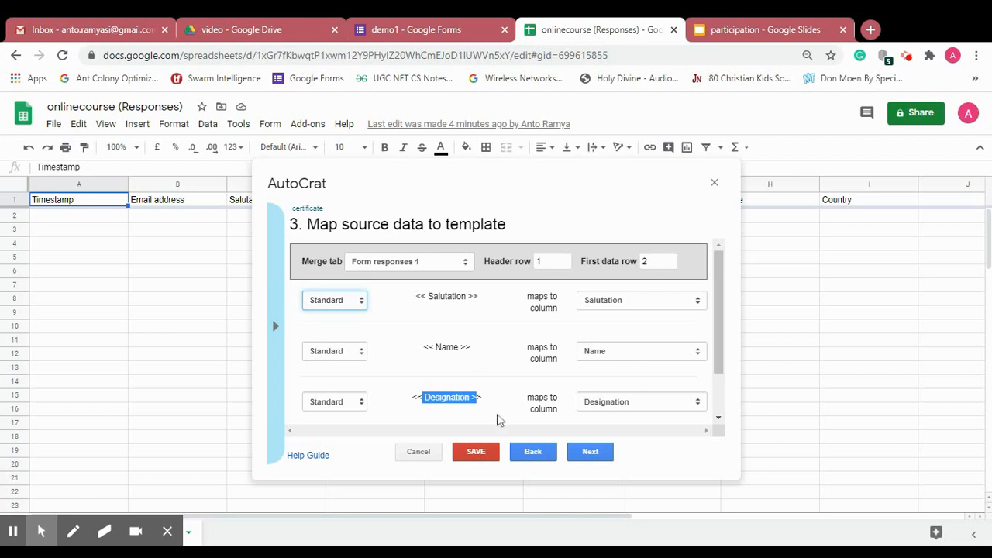
left_click(596, 458)
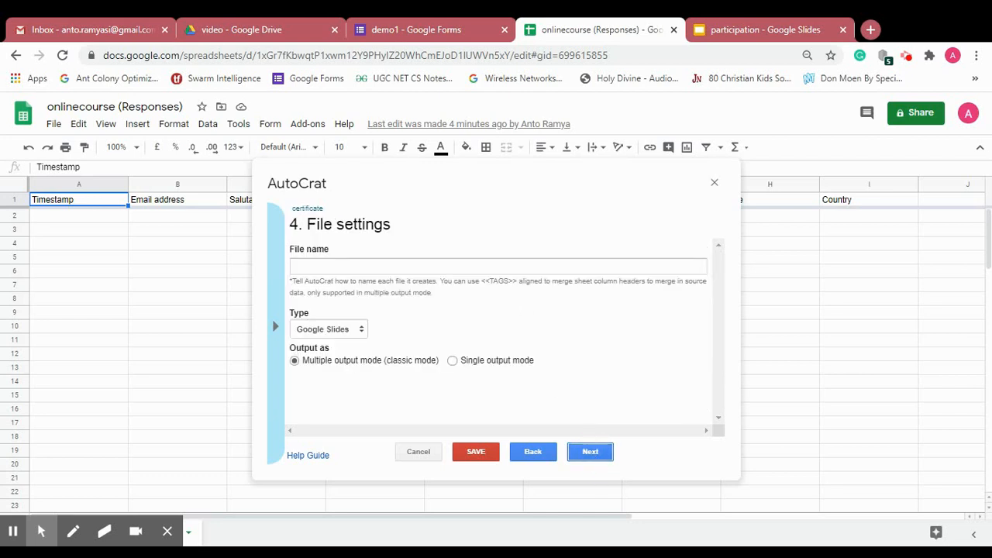
- Use the <<Name>> tag as the output file name and set the file type to PDF
left_click(506, 267)
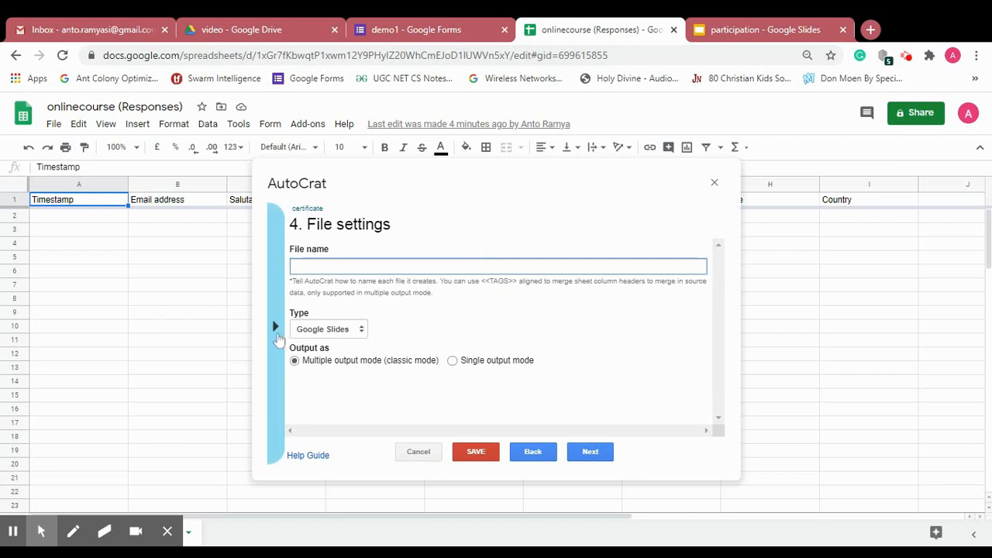
left_click(276, 327)
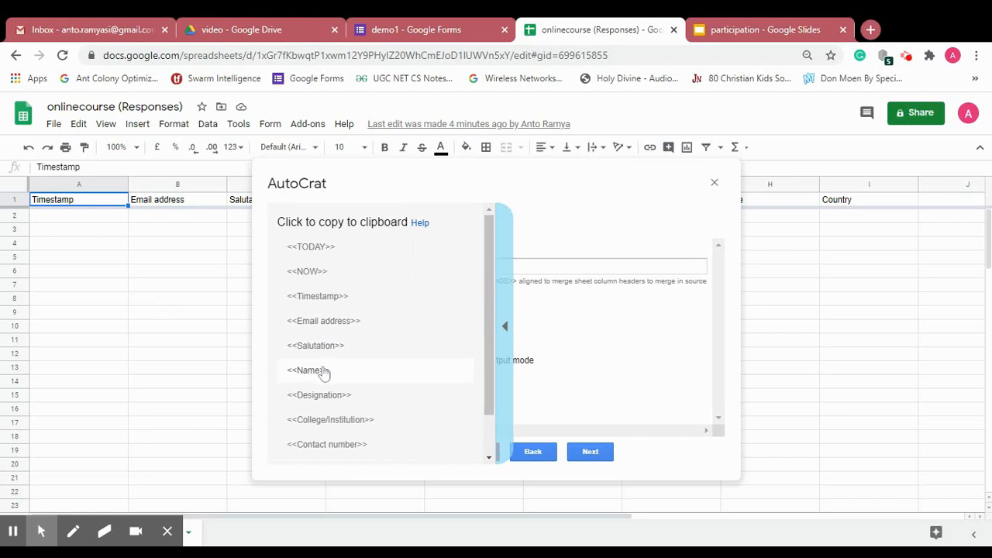
left_click(323, 372)
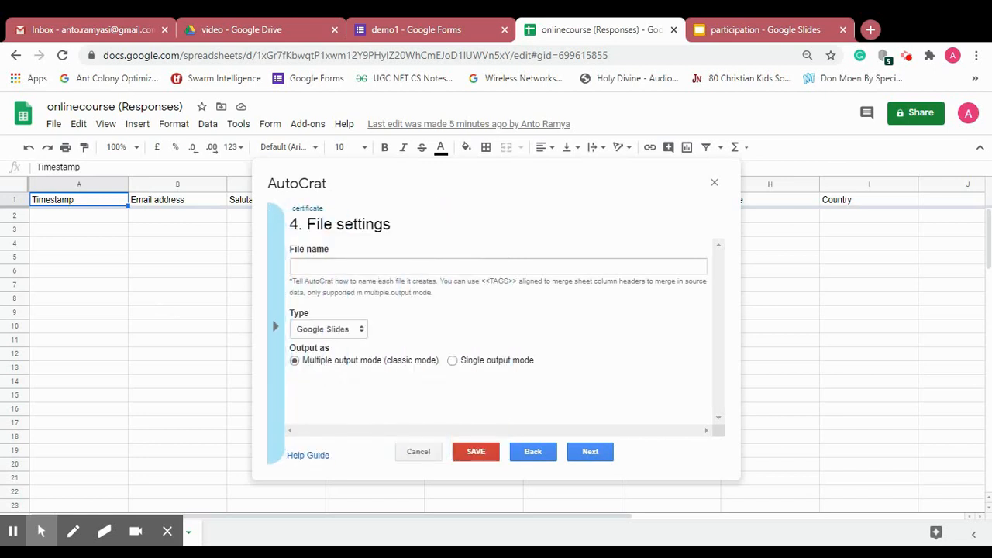
left_click(372, 266)
type("<<Name>>")
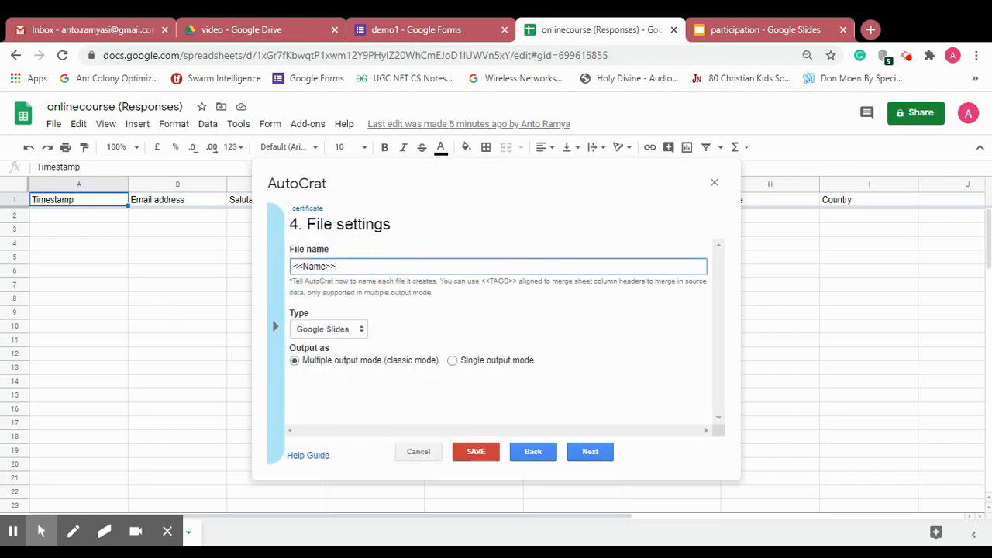
left_click(351, 331)
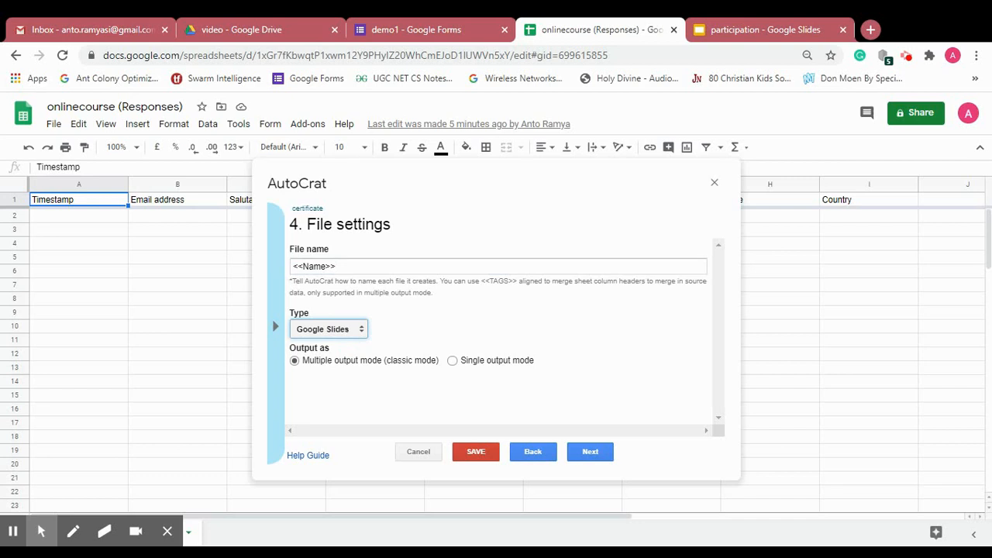
left_click(313, 364)
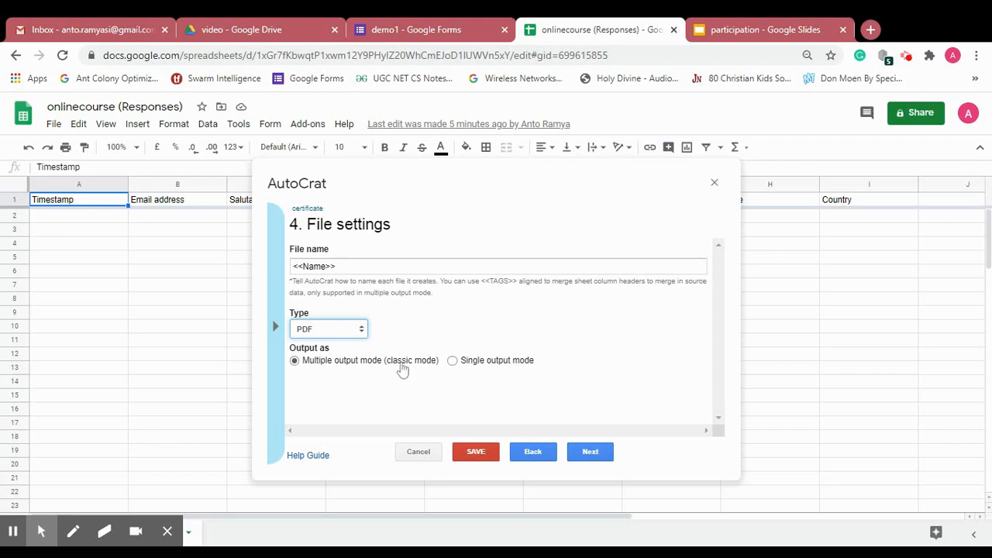
left_click(584, 458)
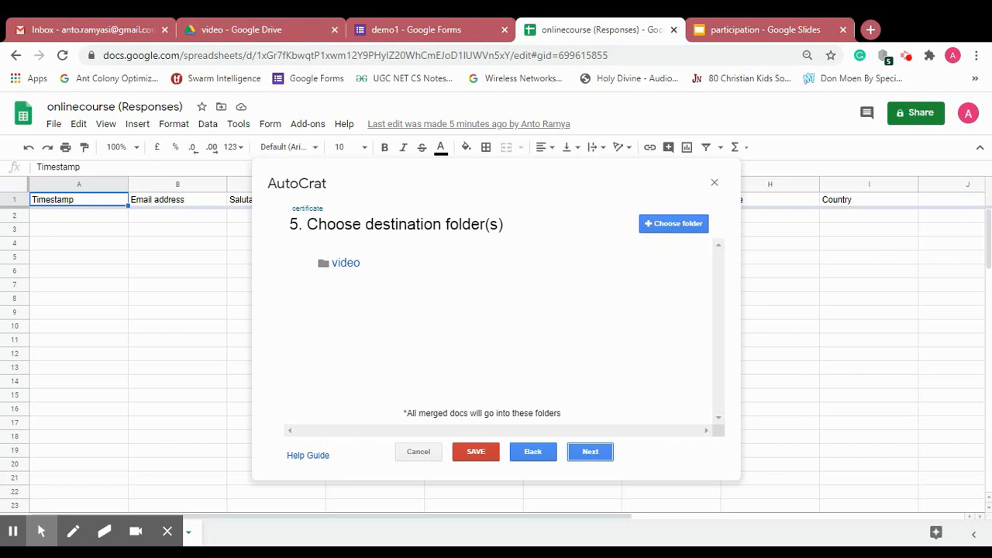
- In the Drive video folder, add a new folder called certificate-online
left_click(297, 25)
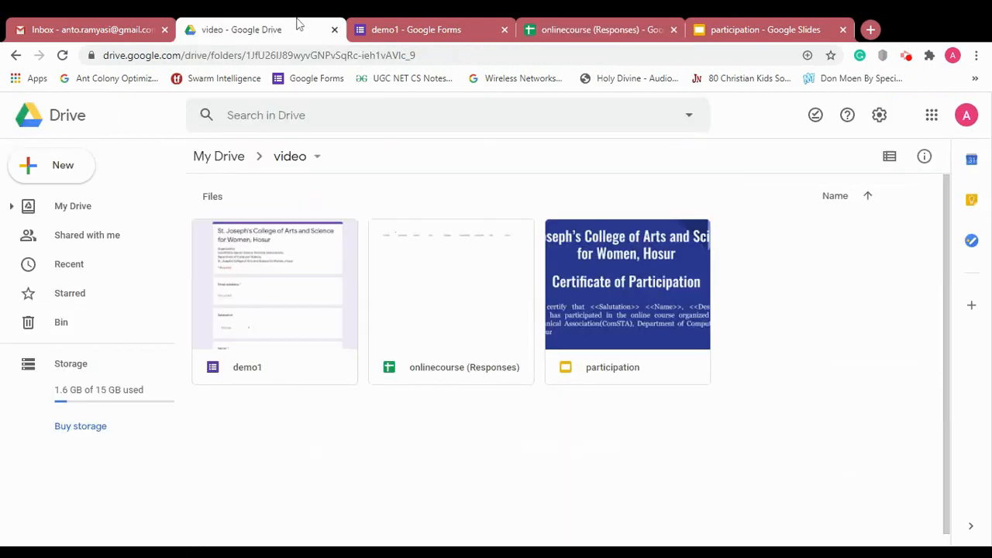
left_click(68, 166)
left_click(80, 177)
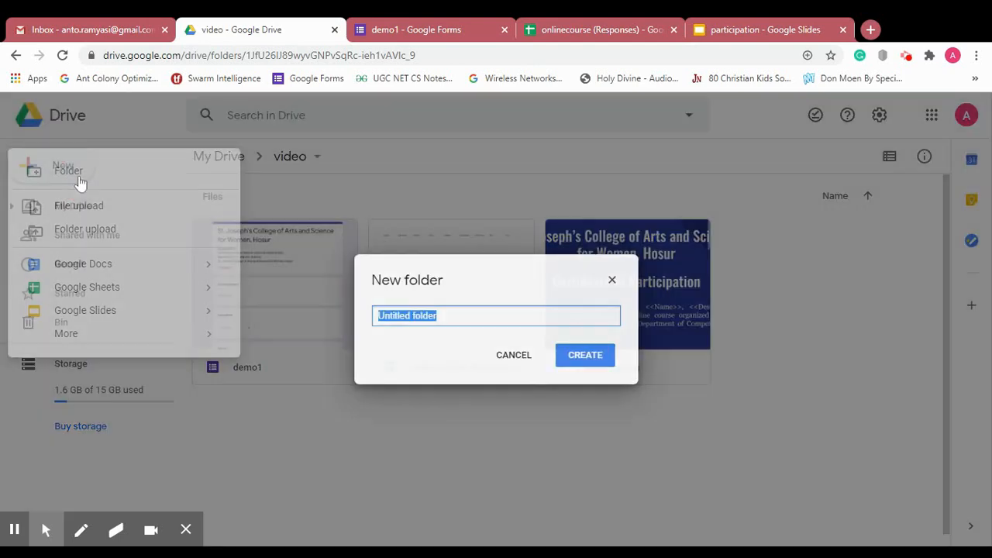
type("cert")
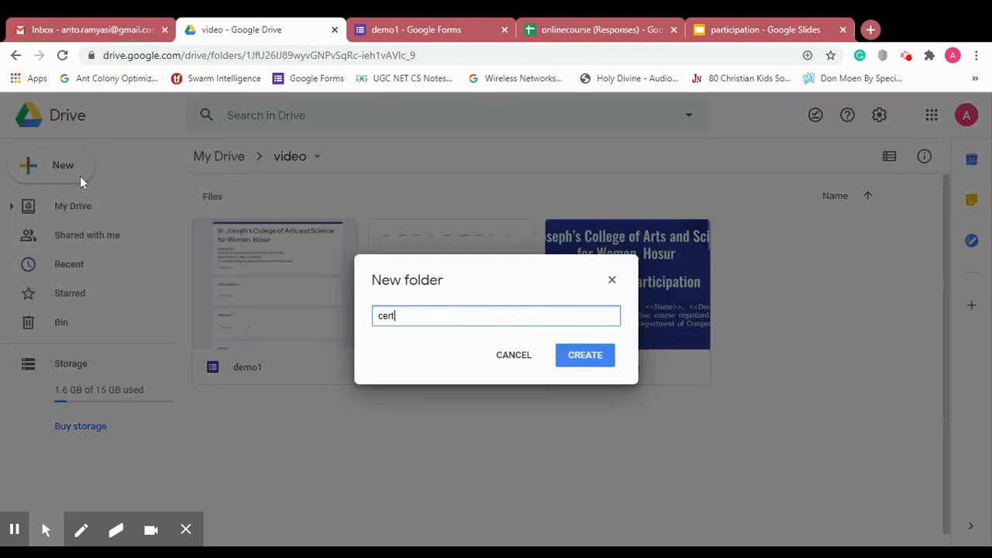
type("ificate-online")
left_click(586, 361)
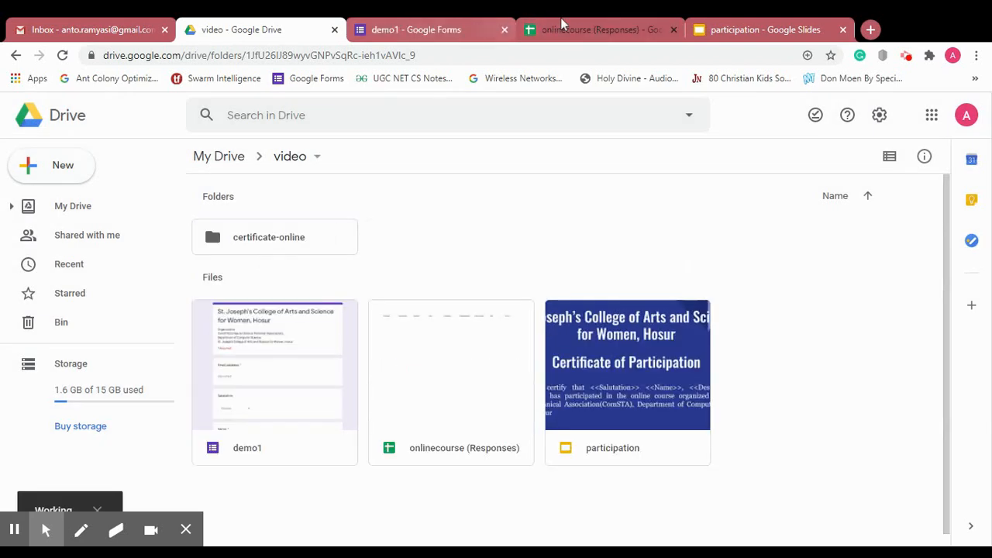
- Replace the video destination folder with certificate-online and continue to step 6
left_click(590, 24)
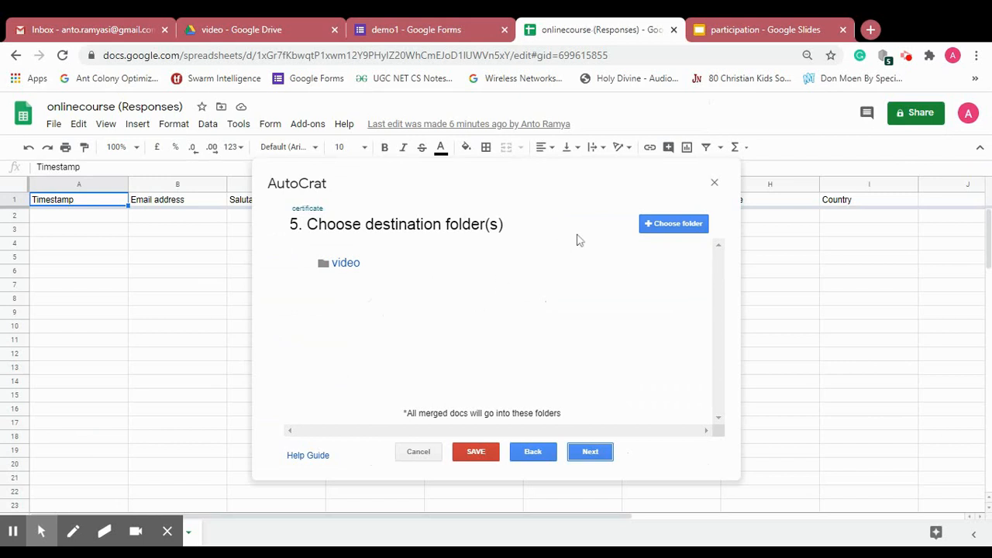
mouse_move(624, 266)
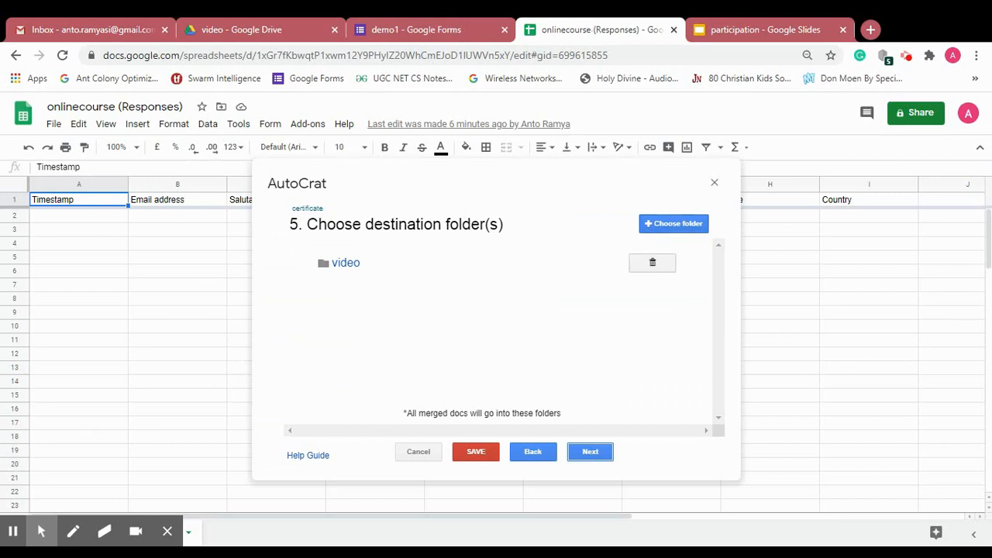
left_click(652, 262)
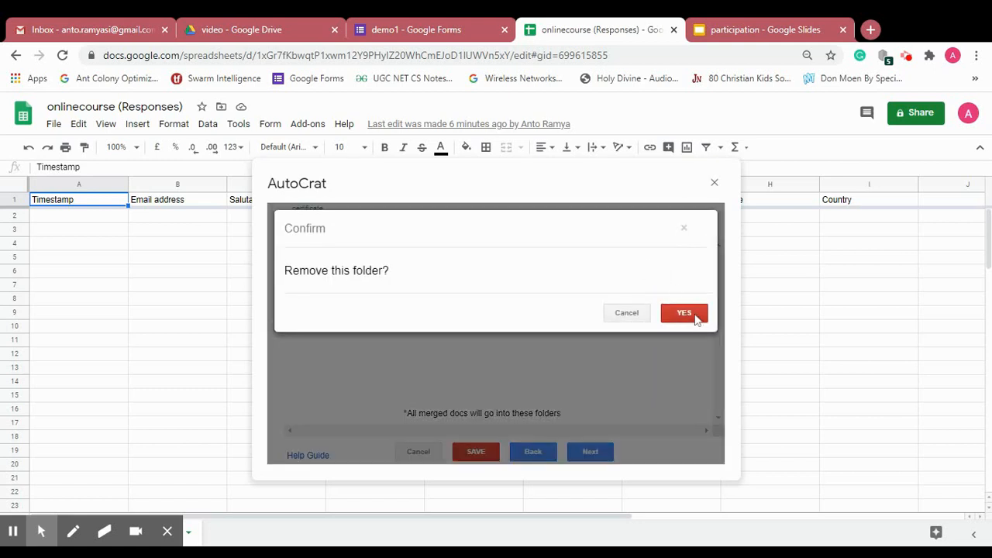
left_click(696, 316)
left_click(680, 228)
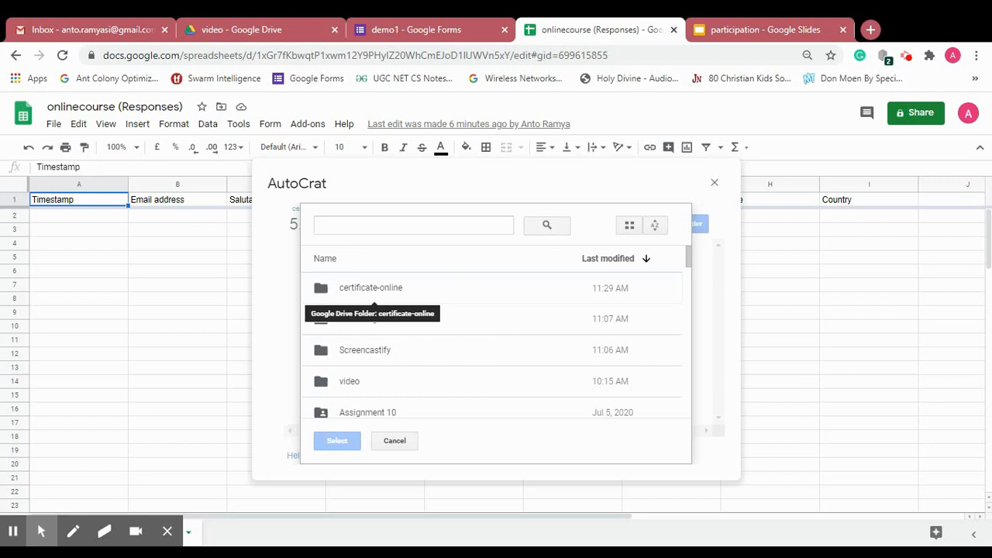
left_click(353, 291)
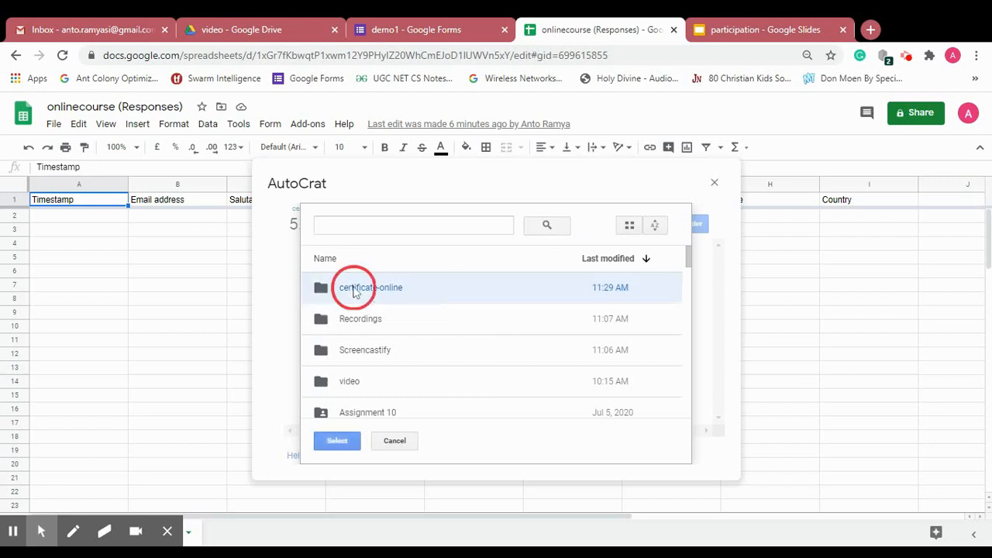
left_click(337, 440)
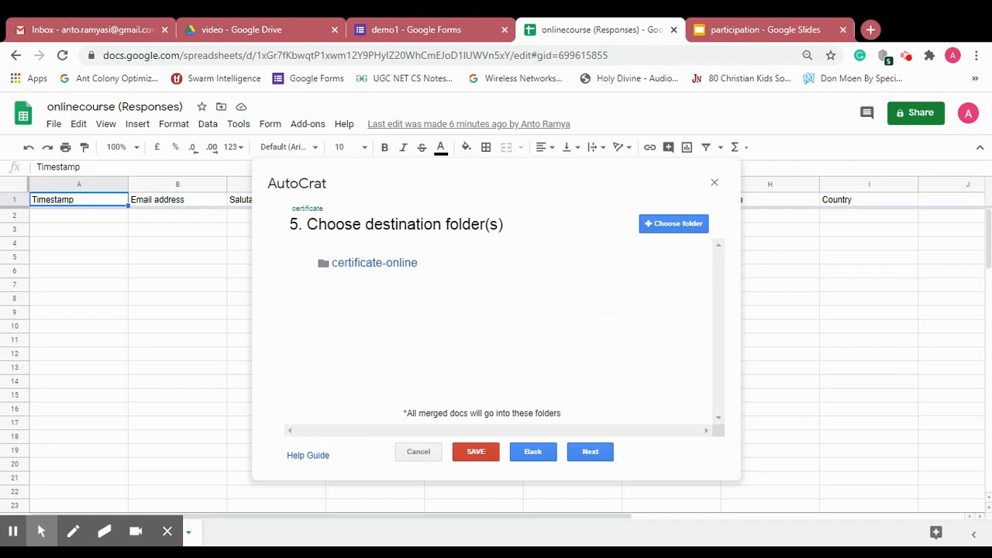
left_click(586, 459)
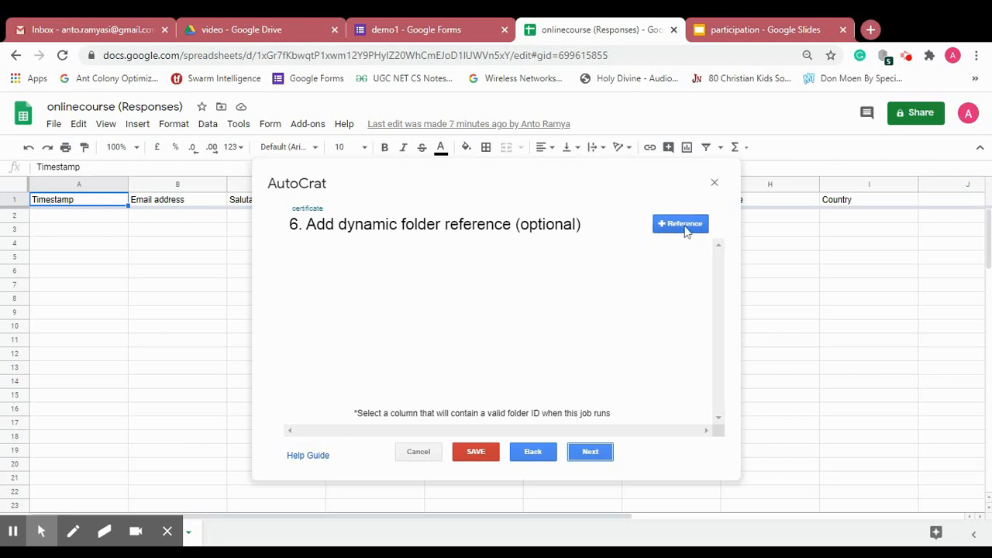
- Skip the optional dynamic folder reference and advance to the merge condition step
left_click(589, 454)
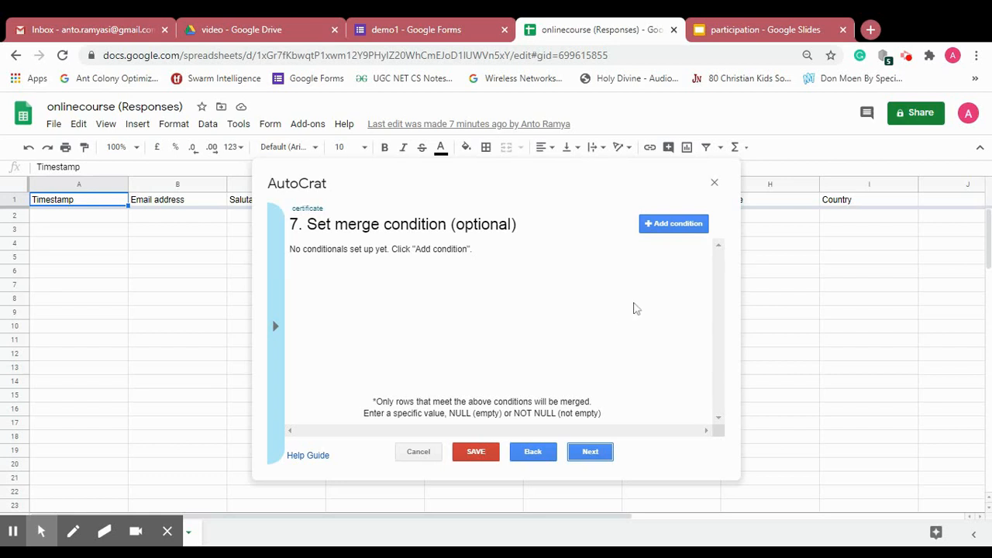
- Add a merge condition, then delete it so the job has none, and advance to step 8
left_click(679, 230)
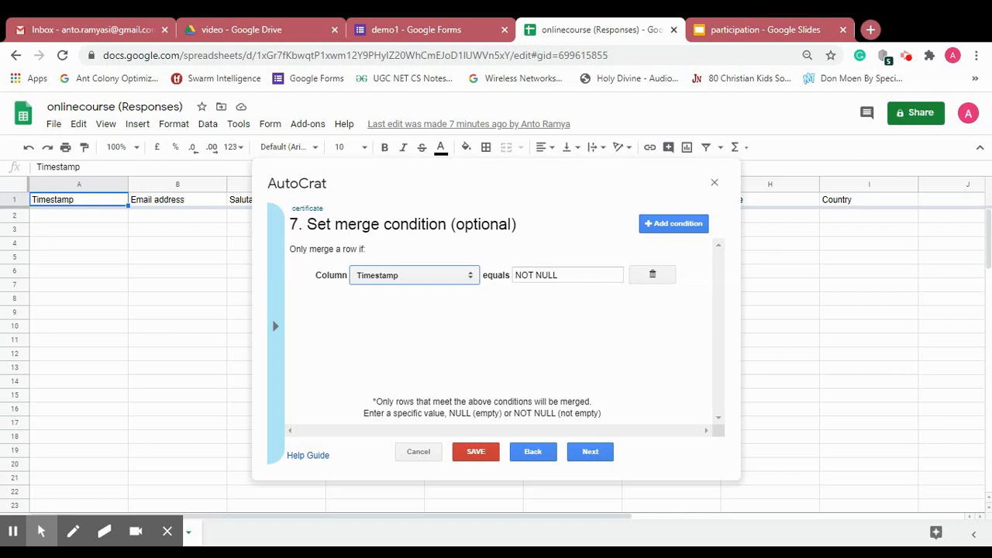
left_click(602, 276)
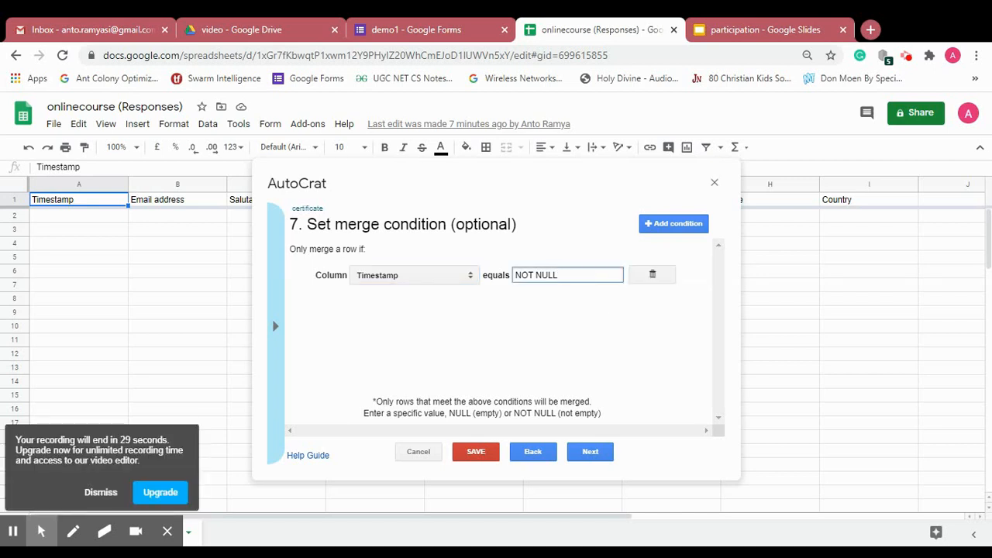
left_click(653, 279)
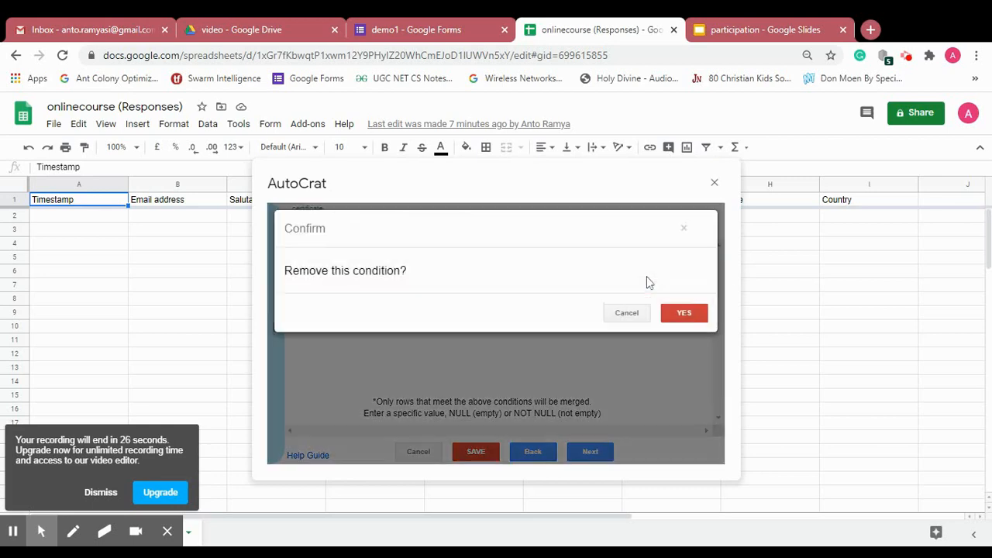
left_click(686, 314)
left_click(590, 453)
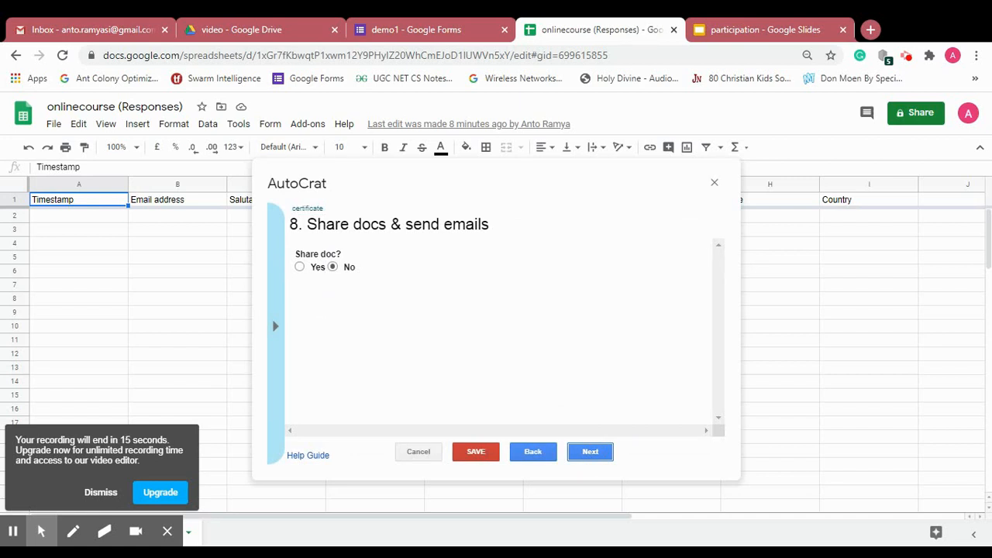
- Set Share doc to Yes, sharing each certificate as a PDF, and scroll to the email fields
left_click(319, 267)
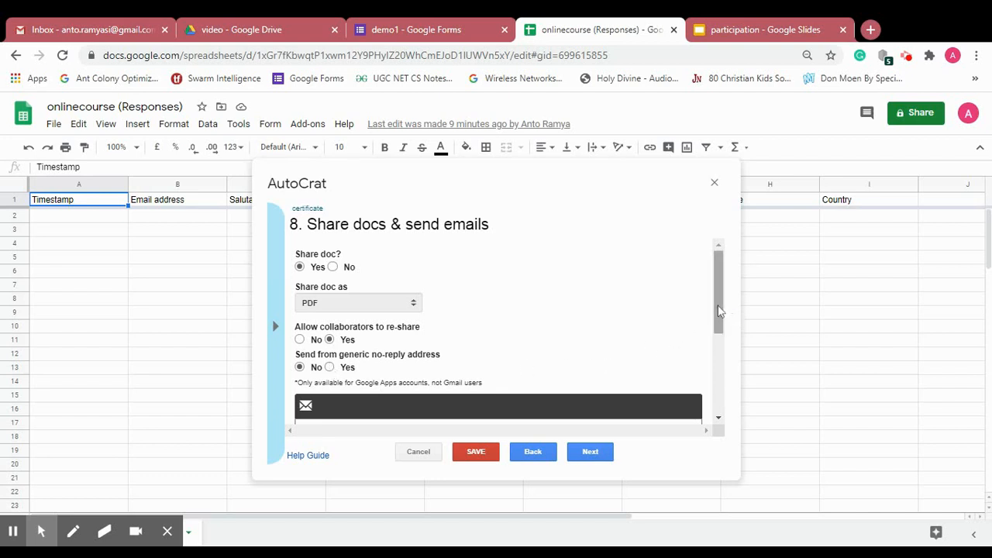
left_click_drag(720, 310, 724, 385)
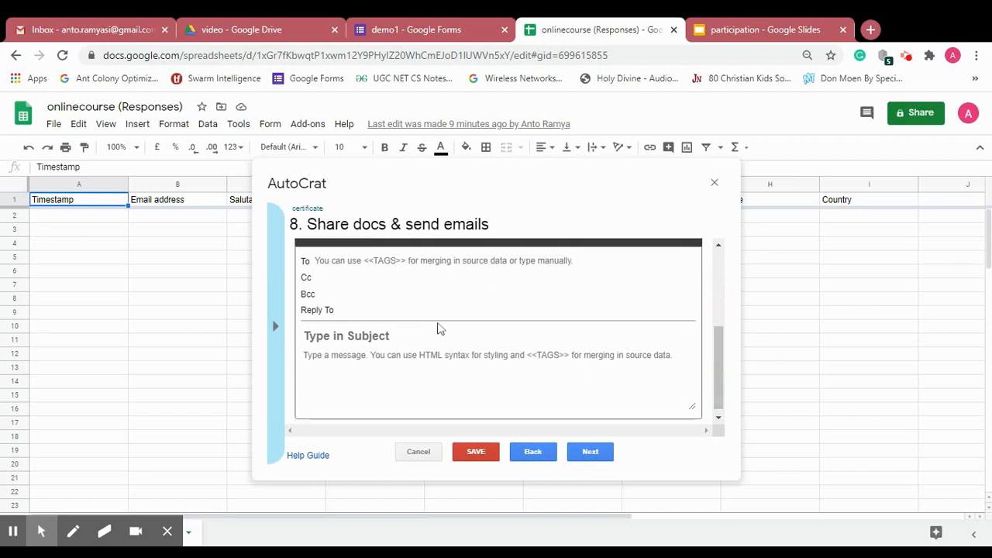
- Set the email recipient to <<Email address>> and the subject to 'Online Course certificate'
left_click(275, 325)
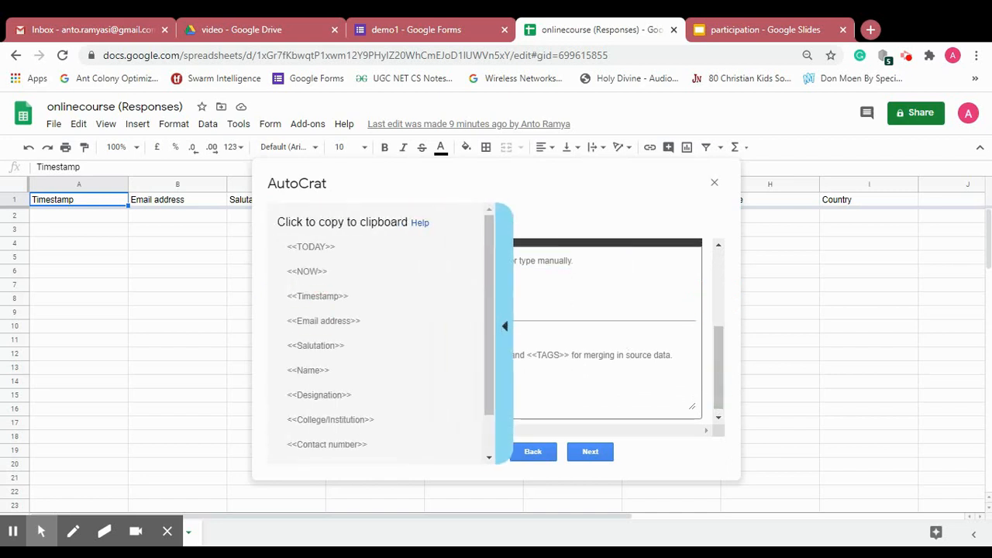
left_click(302, 322)
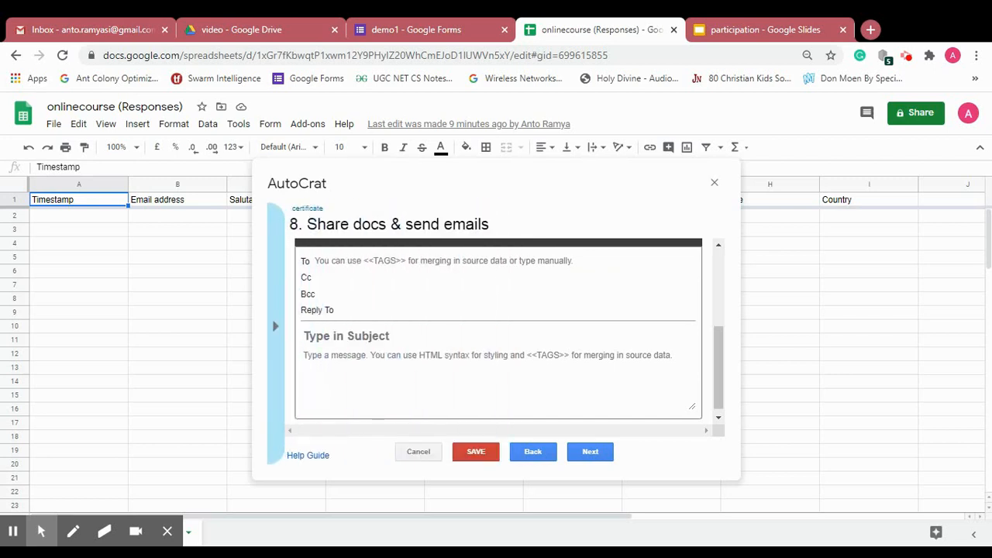
left_click(349, 261)
type("<<Email address>>")
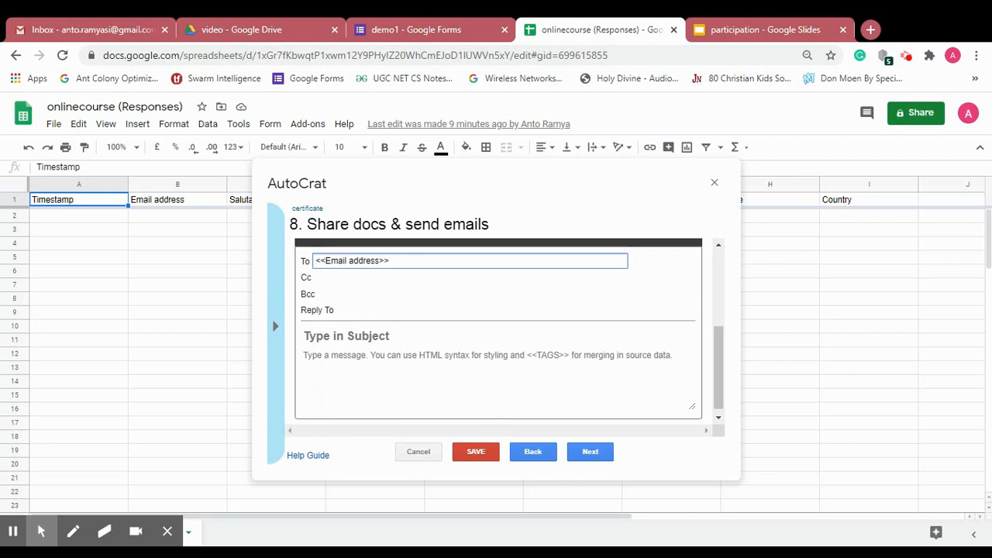
left_click(333, 338)
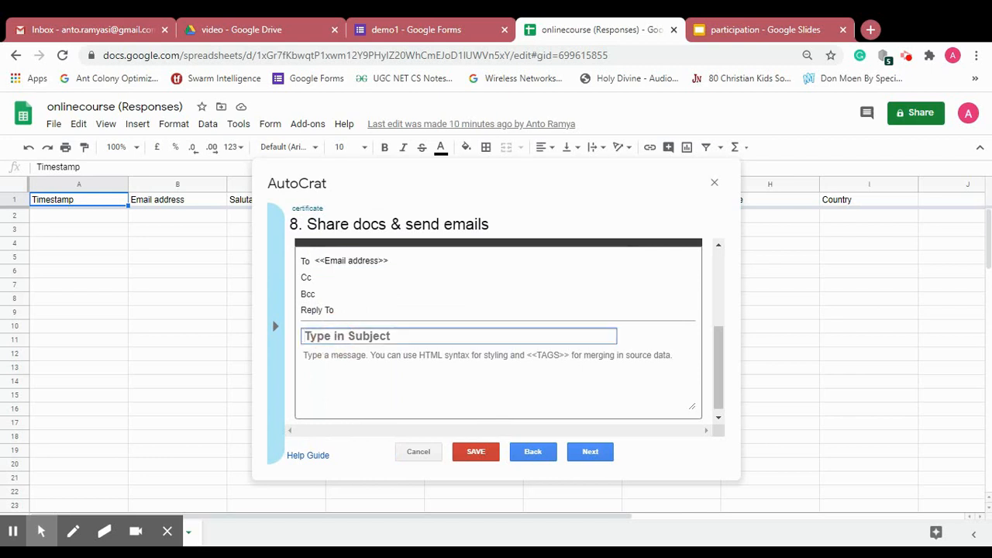
type("Onlin")
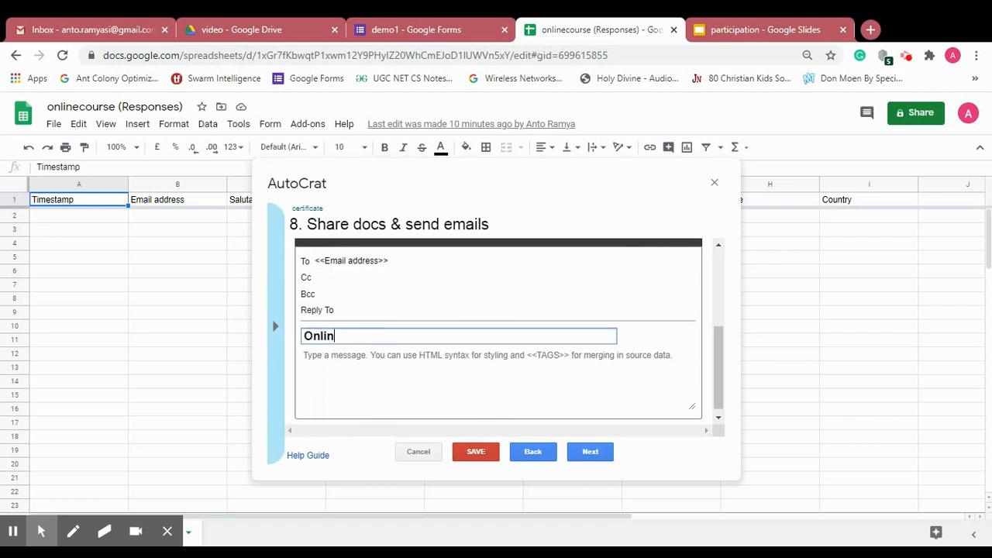
type("e Course")
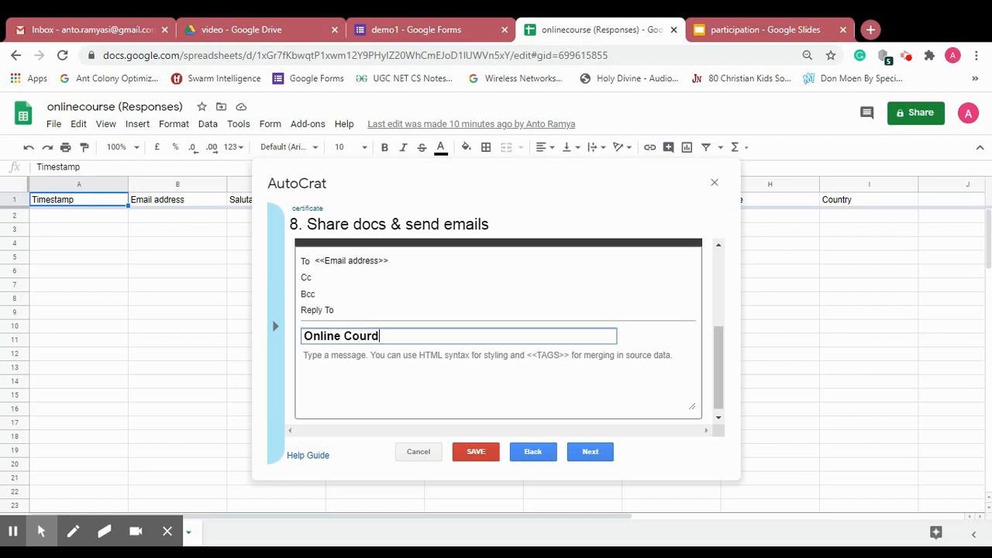
type(" certificate")
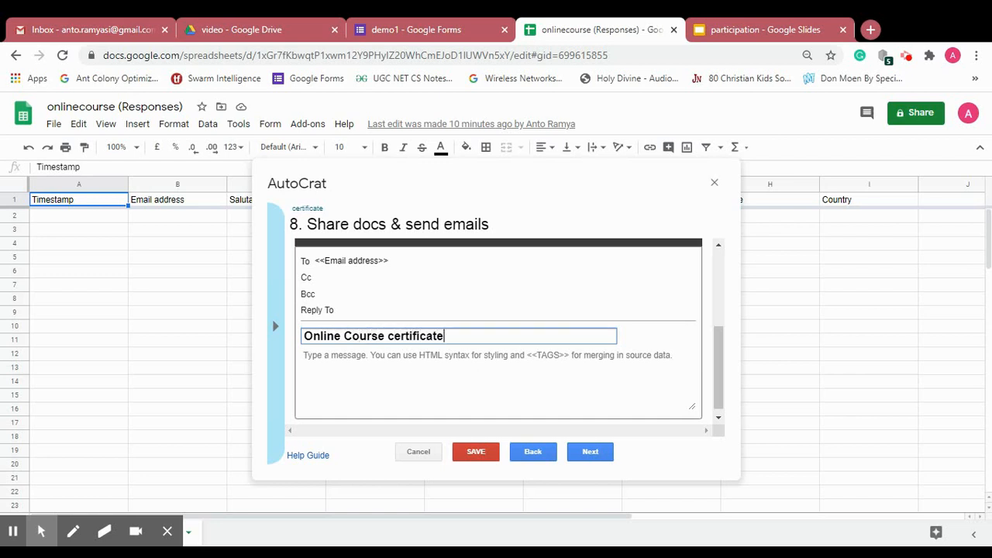
- Write the body 'Thank you for participating in the course... Please find your certificate attached with this mail'
left_click(396, 358)
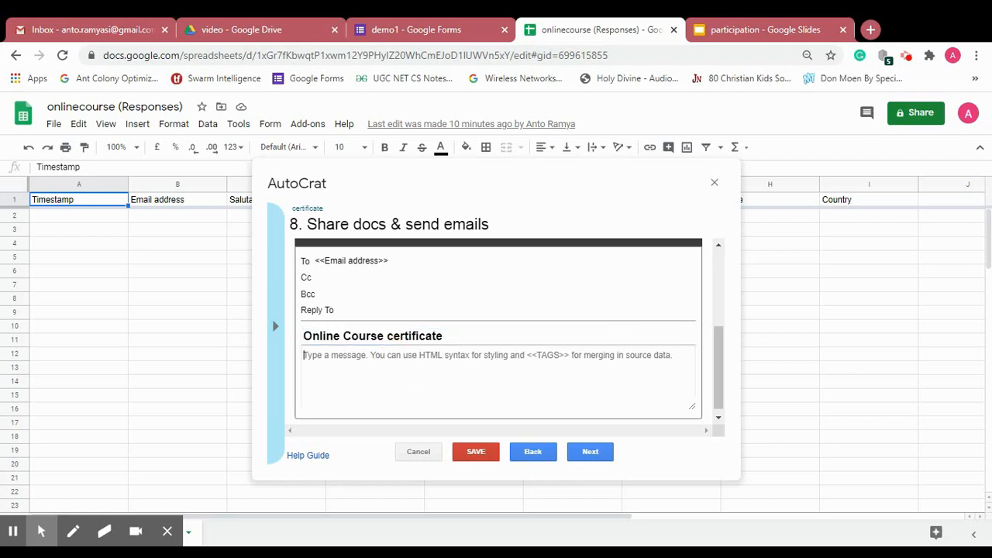
left_click(453, 338)
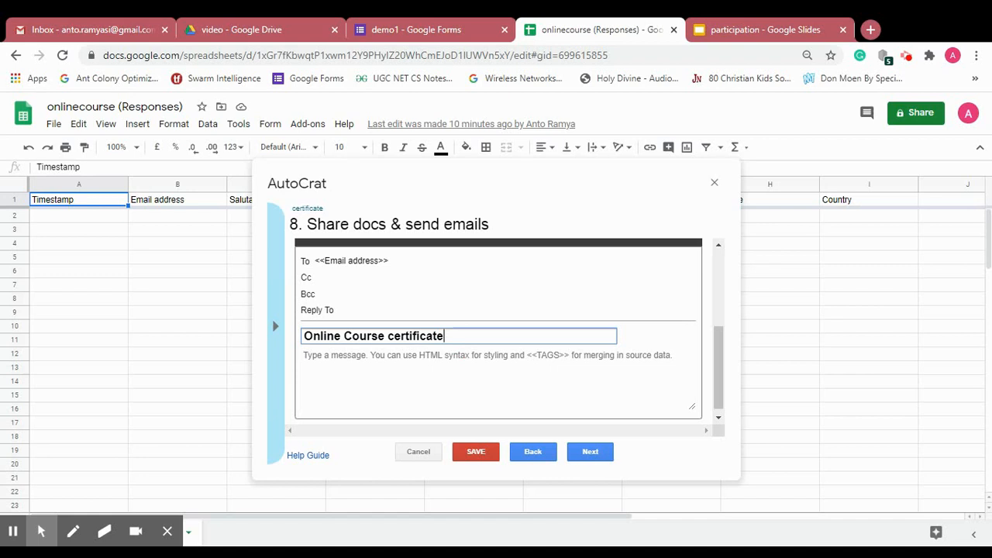
left_click(428, 366)
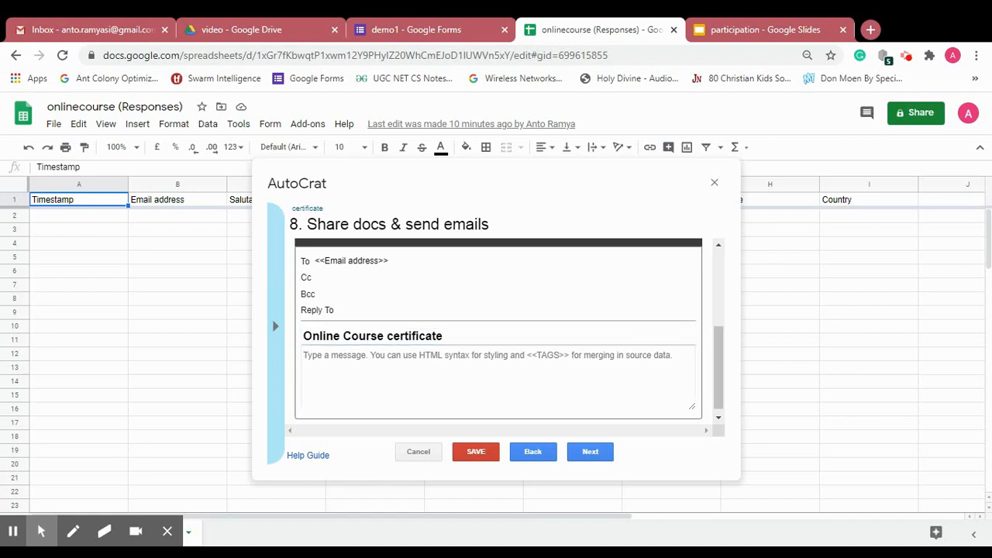
type("T")
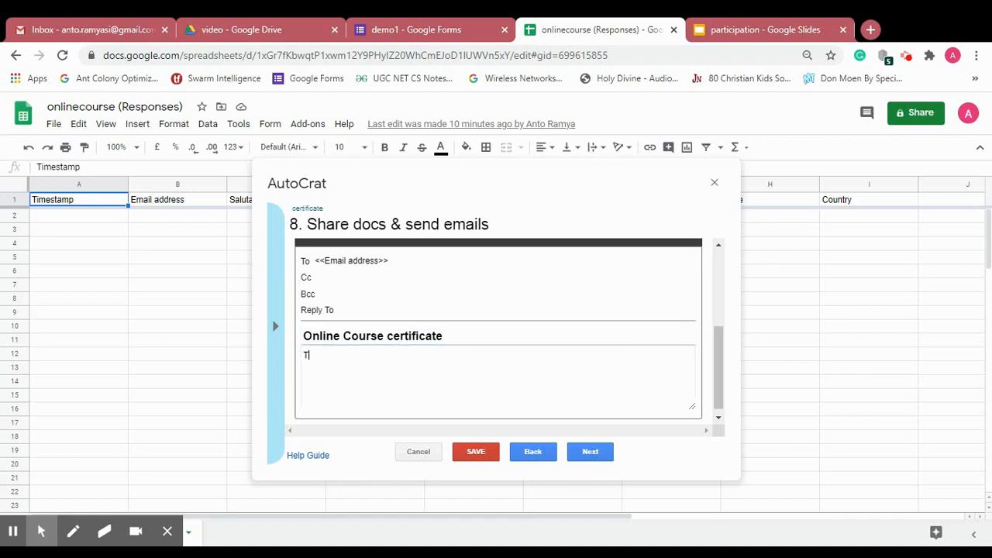
type("hank you for participating in ")
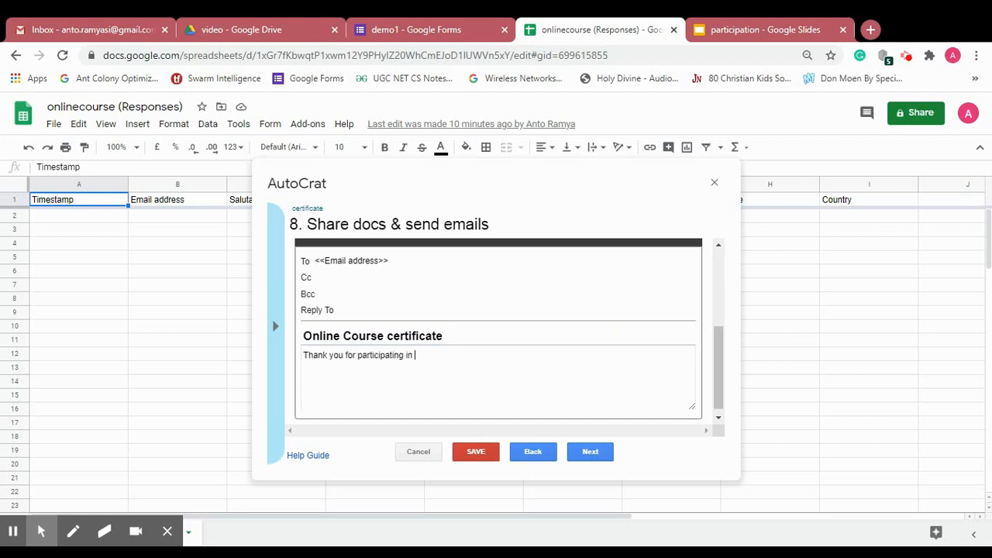
type("the course... Please find your")
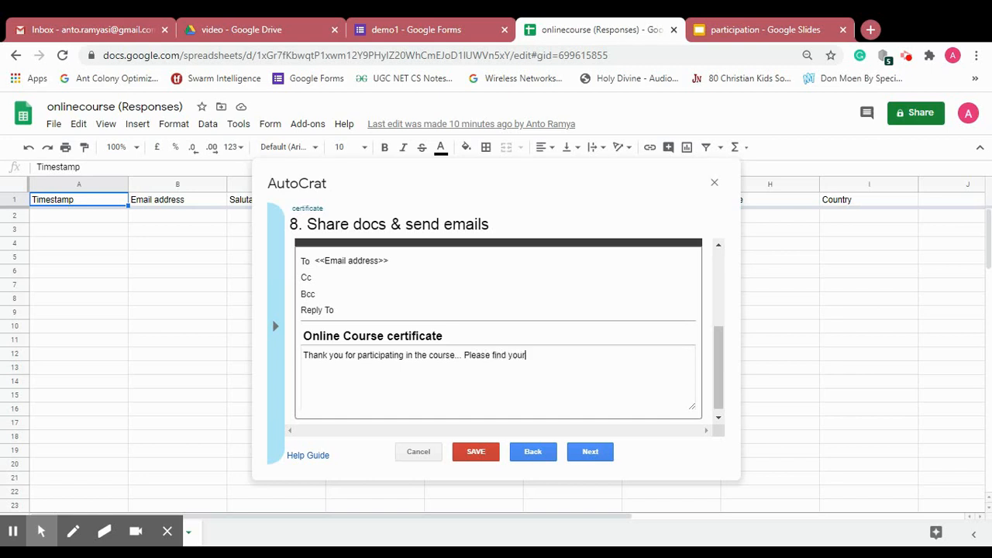
type(" certificate ")
type("with")
key("BackSpace")
key("BackSpace")
key("BackSpace")
key("BackSpace")
type("ata")
key("BackSpace")
type("tach")
key("BackSpace")
type("hed with ")
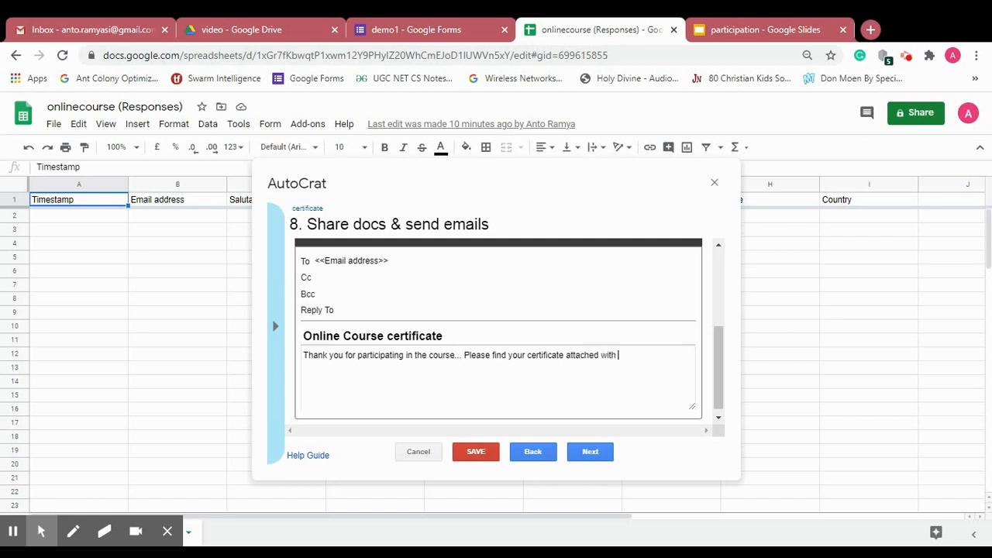
type("this mail")
- Review the recipient, subject and message body fields of the email
left_click(365, 261)
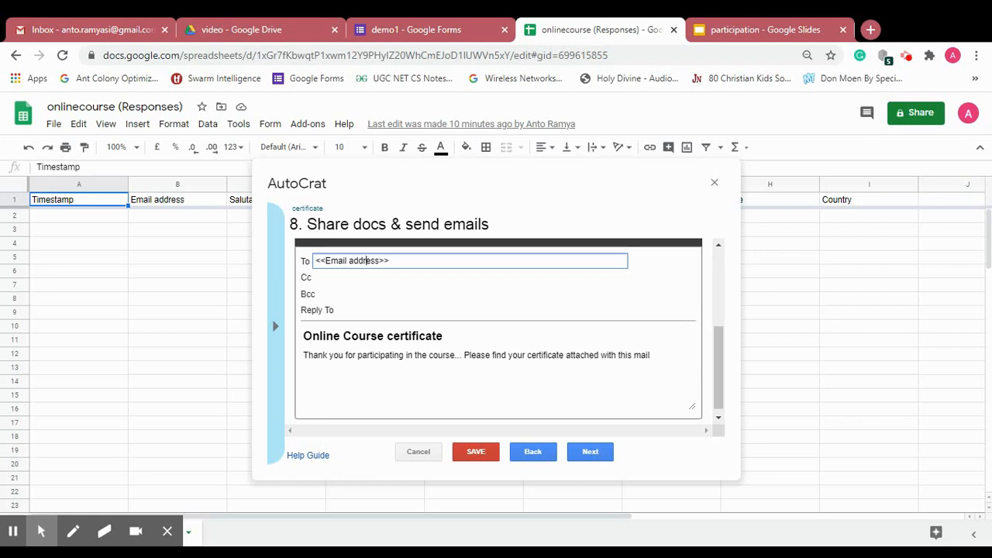
left_click(313, 298)
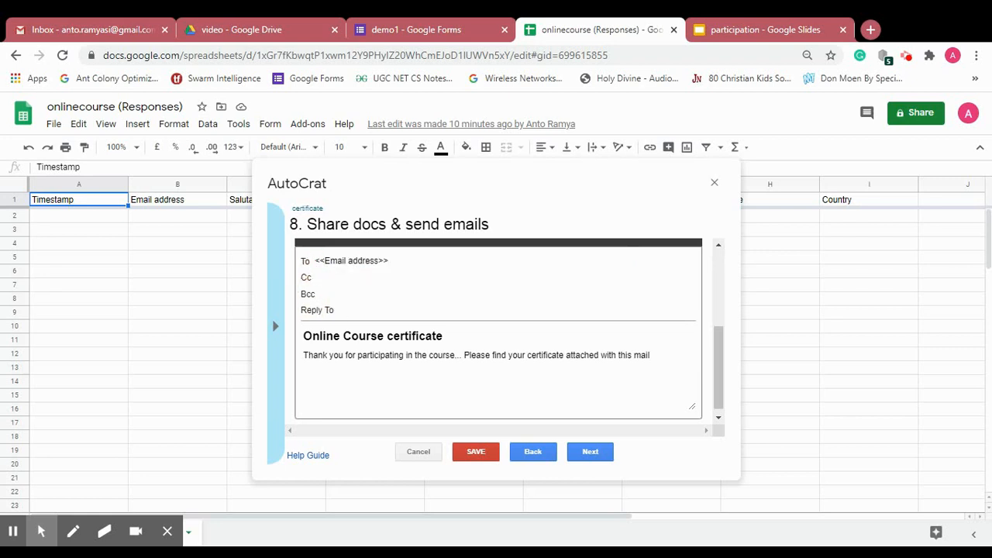
left_click(360, 336)
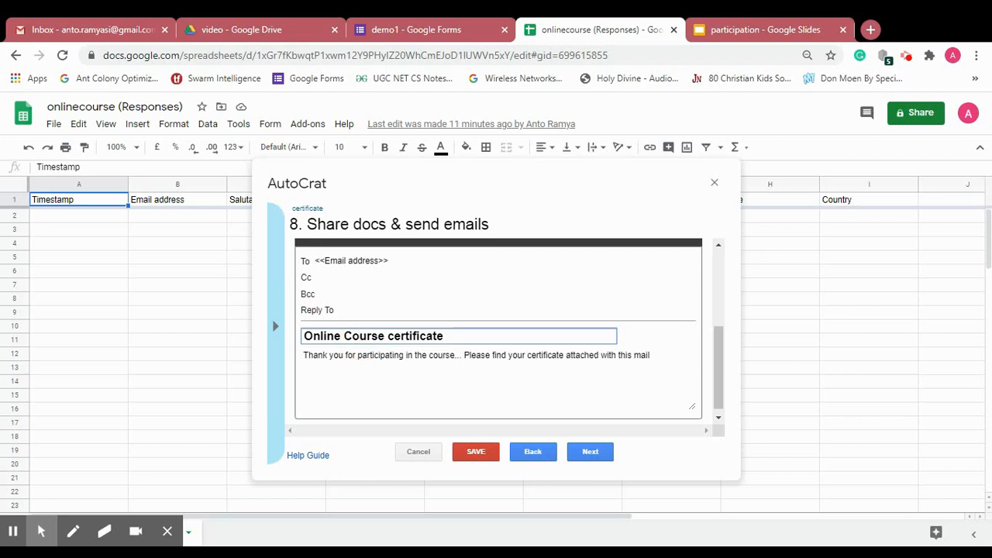
left_click(451, 357)
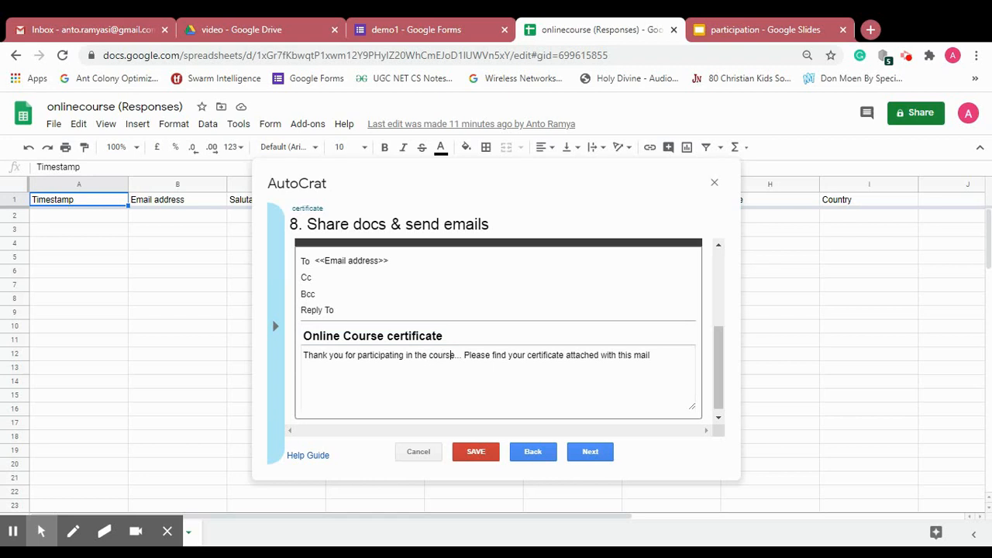
- Set Run on form trigger to Yes, confirm enabling form triggers, and save the certificate job
left_click(594, 453)
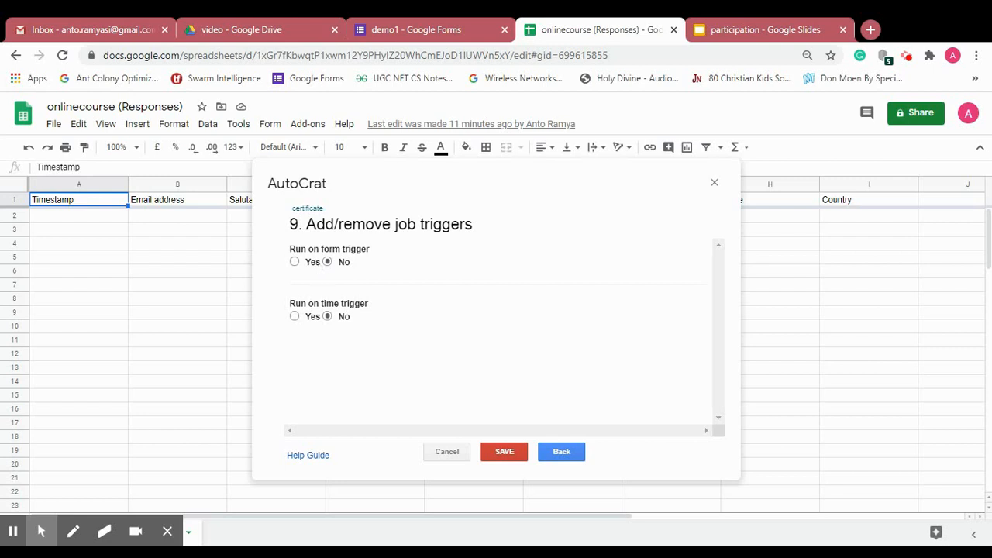
left_click(294, 261)
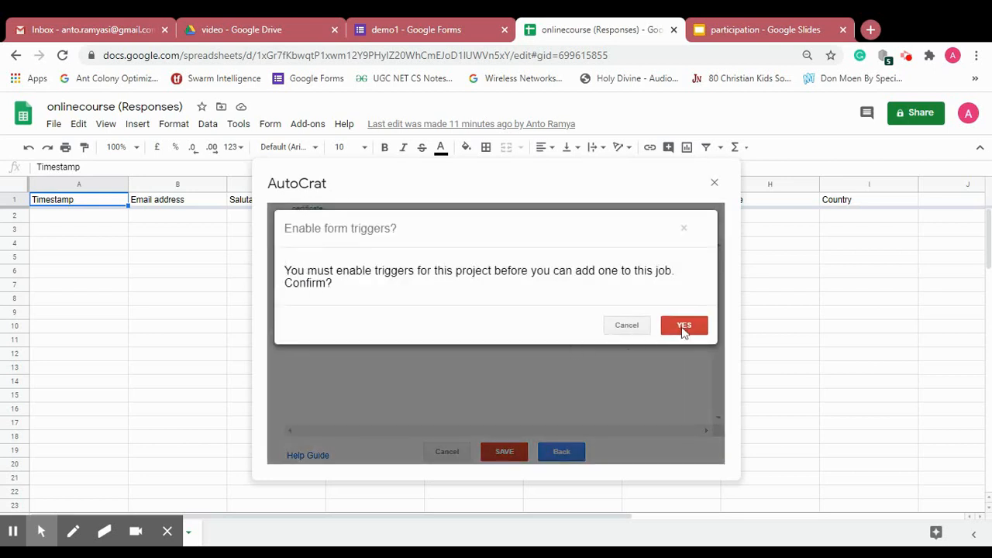
left_click(685, 326)
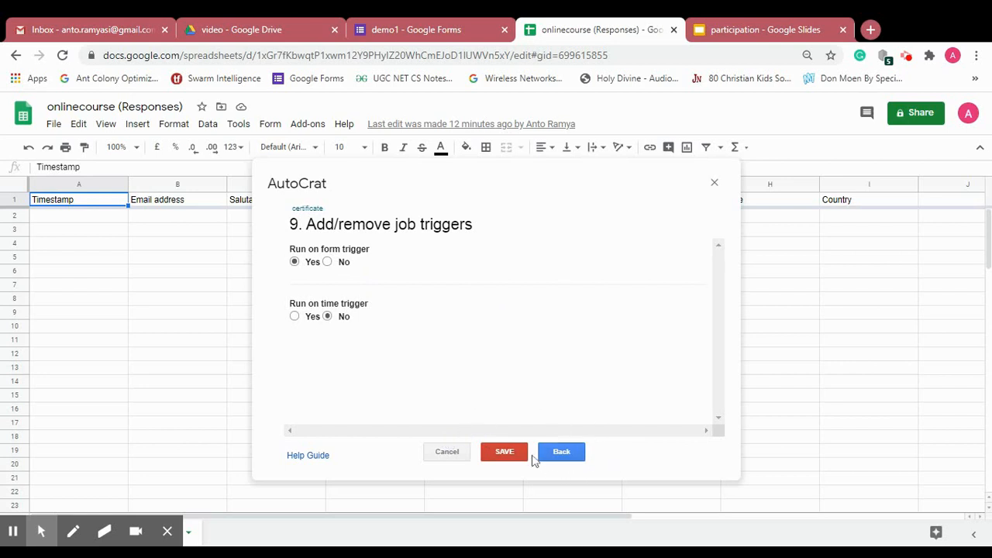
left_click(505, 452)
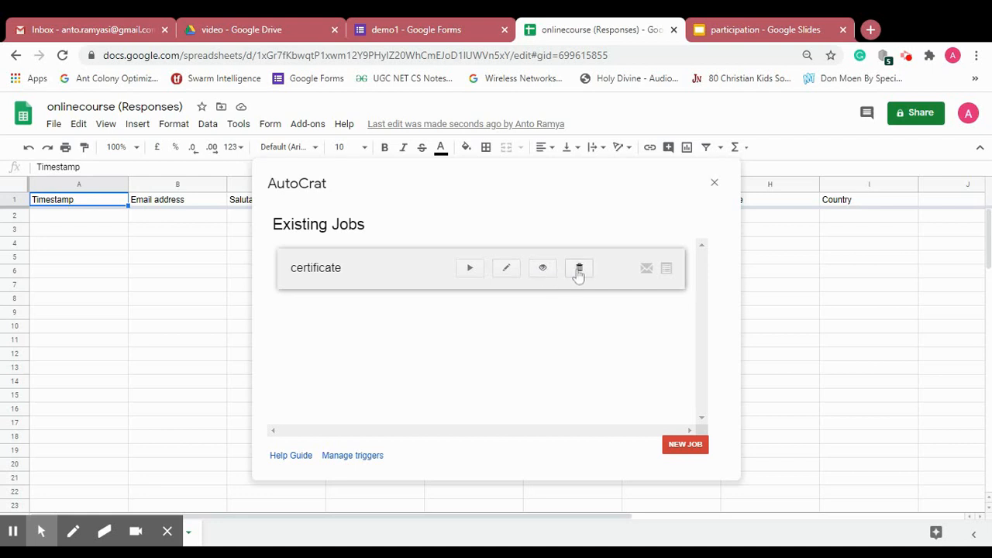
- Run the certificate job immediately and close the AutoCrat panel
left_click(470, 268)
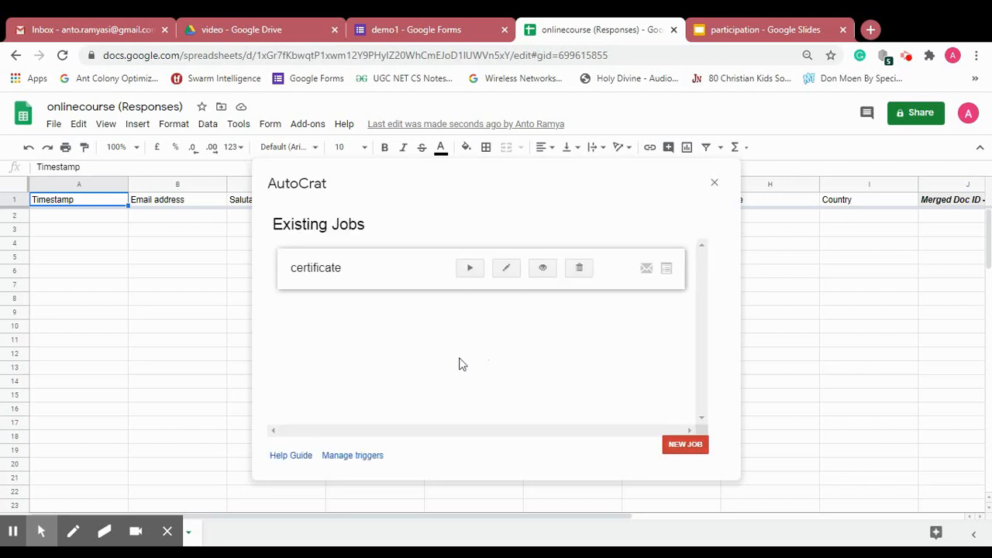
left_click(714, 183)
left_click(769, 202)
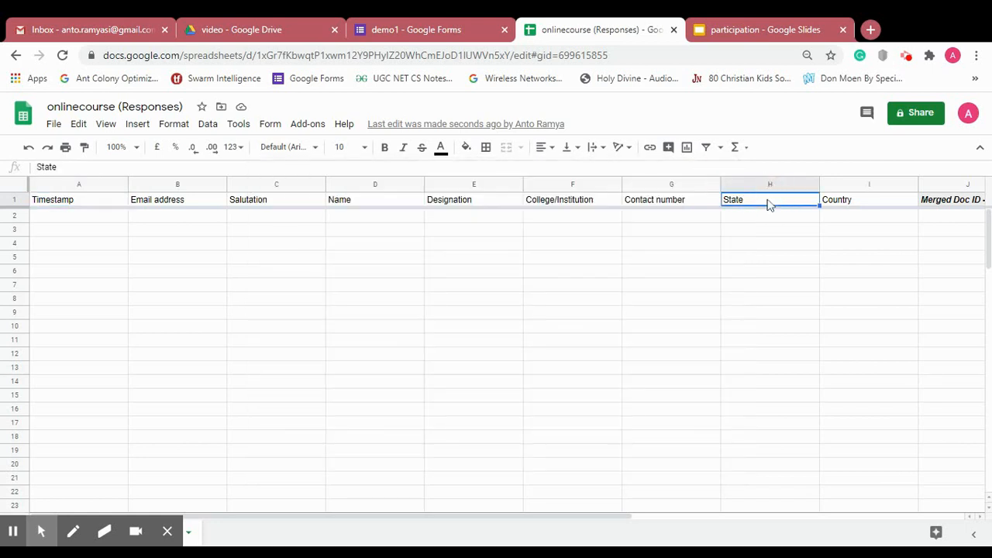
- Inspect the new headers Merged Doc ID through Document Merge Status, then return to A1
key("Right")
key("Right")
key("Right")
key("Right")
key("Right")
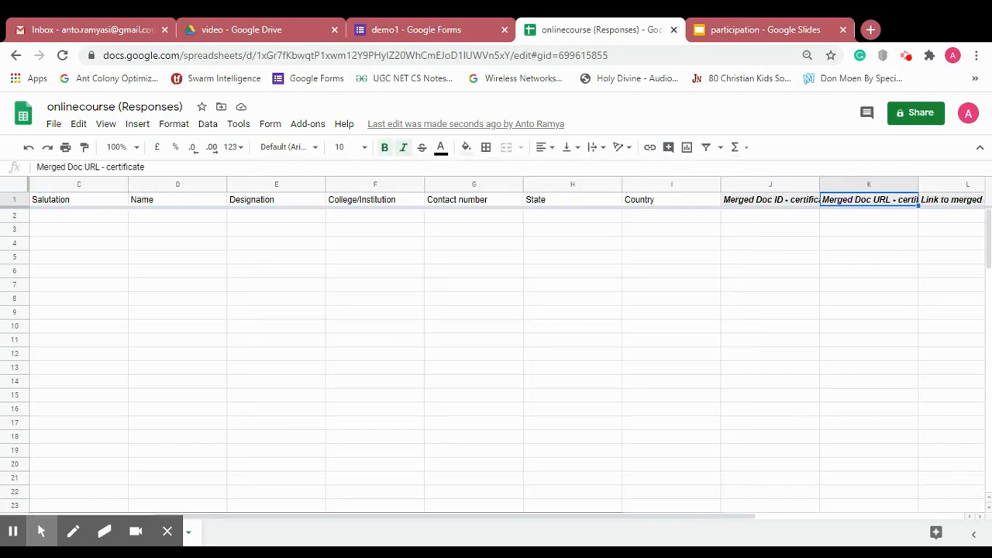
key("Right")
key("Right")
key("Left")
key("Left")
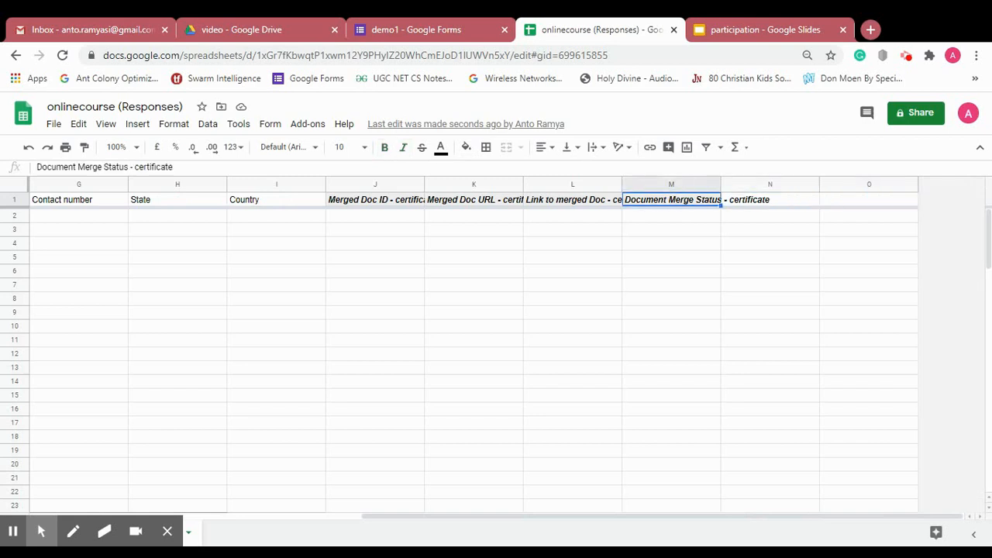
key("Left")
key("Left")
key("Left")
key("Left")
key("Right")
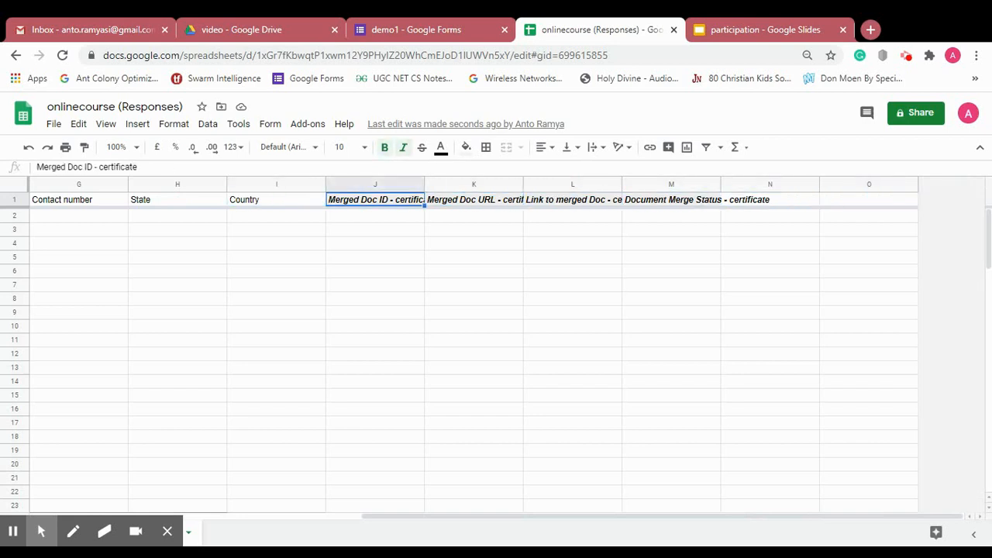
key("Right")
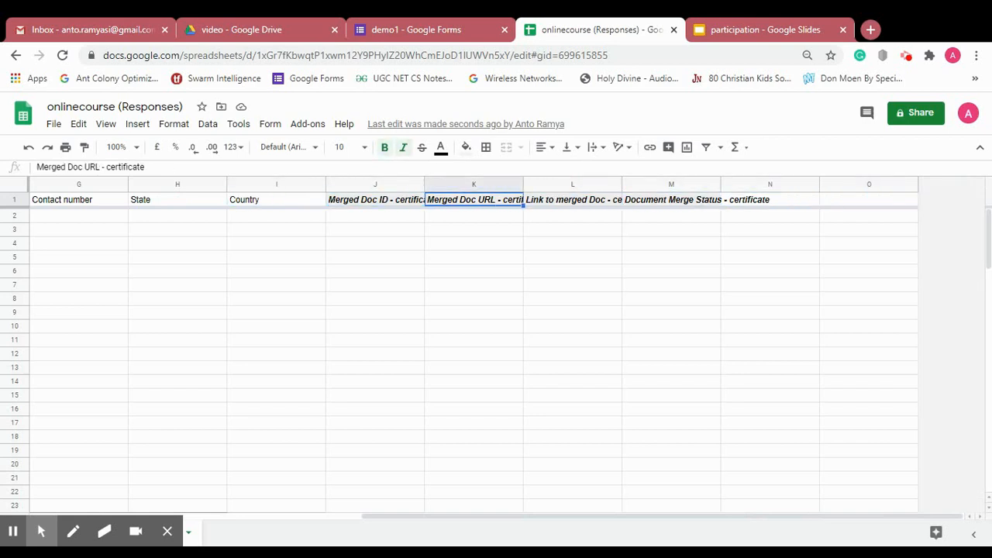
key("Right")
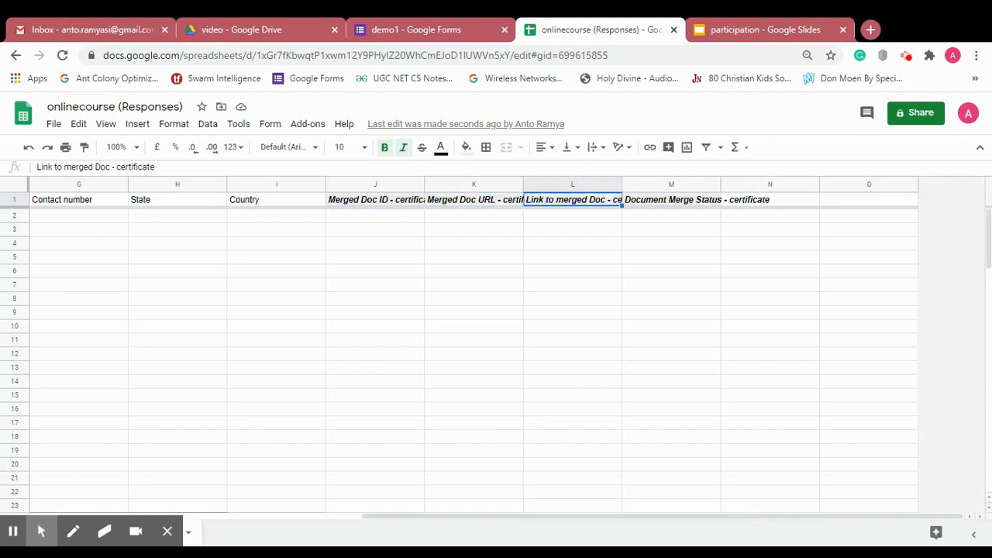
key("Right")
key("Right")
key("Right")
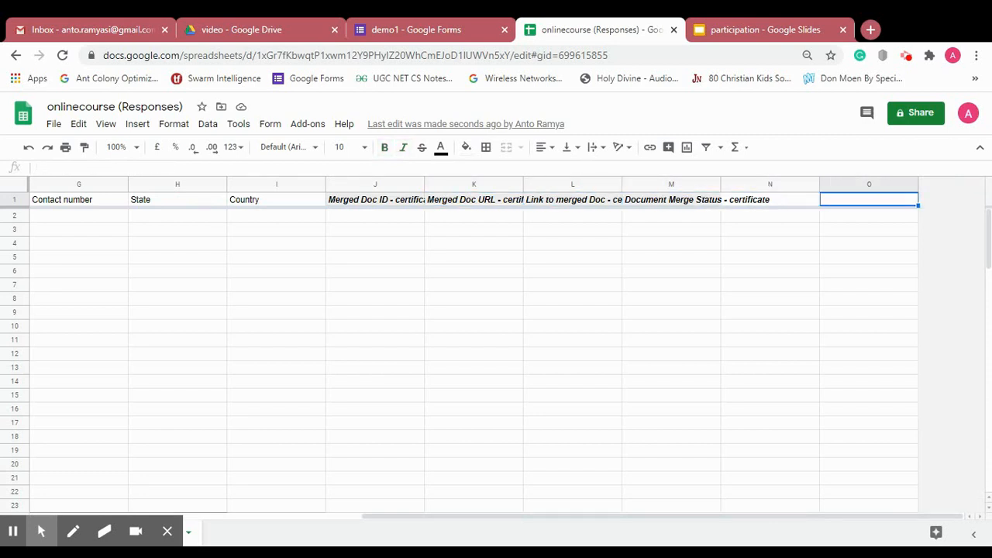
key("Left")
key("Left")
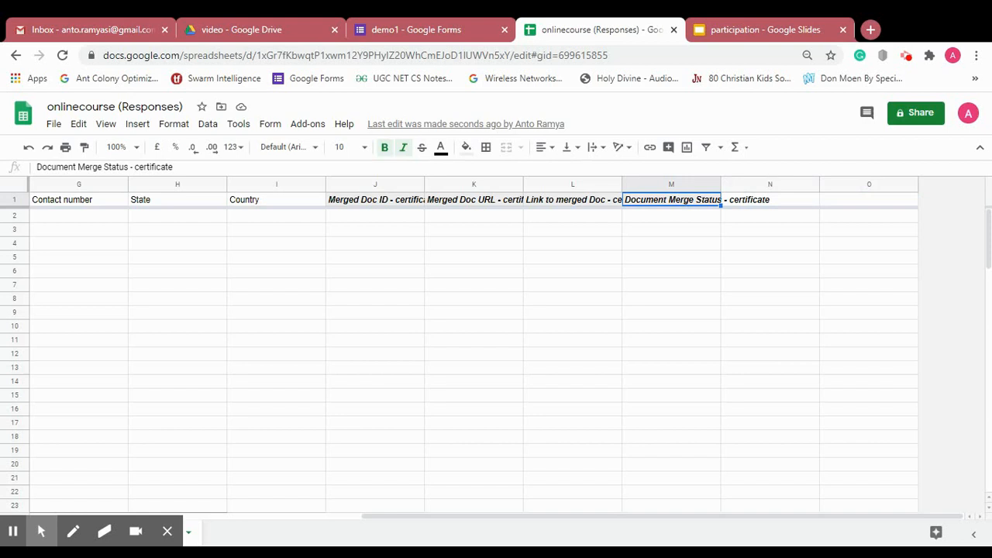
key("Left")
key("Left")
key("Left")
key("Left")
key("Left")
key("Left")
key("Left")
key("Left")
key("Left")
key("Left")
key("Left")
key("Left")
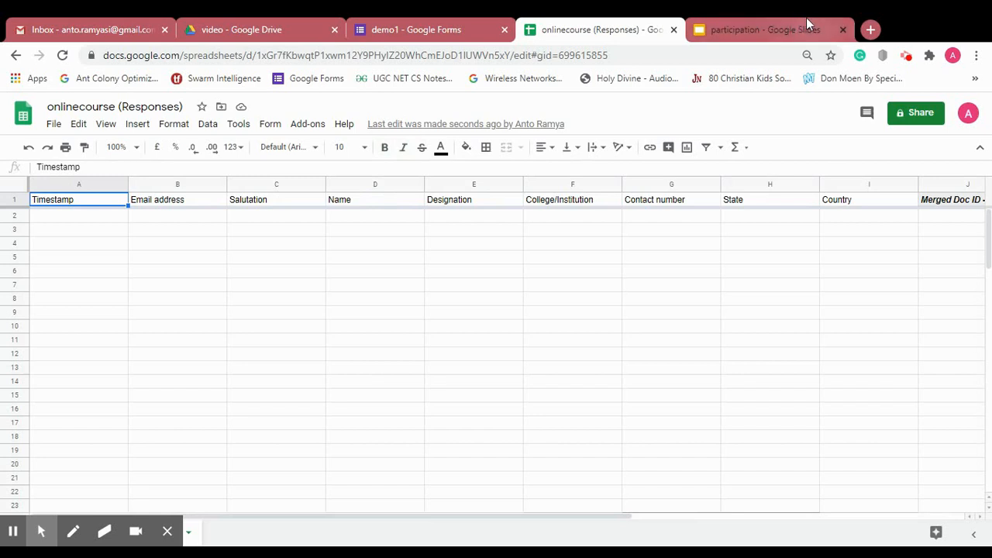
- Copy the demo1 form's shortened link from its Send dialog, and open a new blank tab
left_click(441, 28)
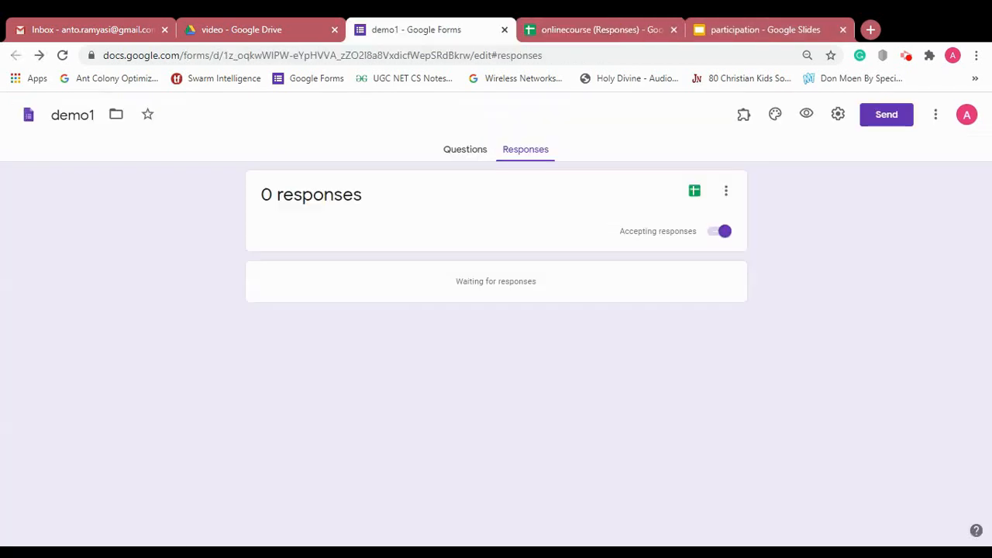
left_click(876, 116)
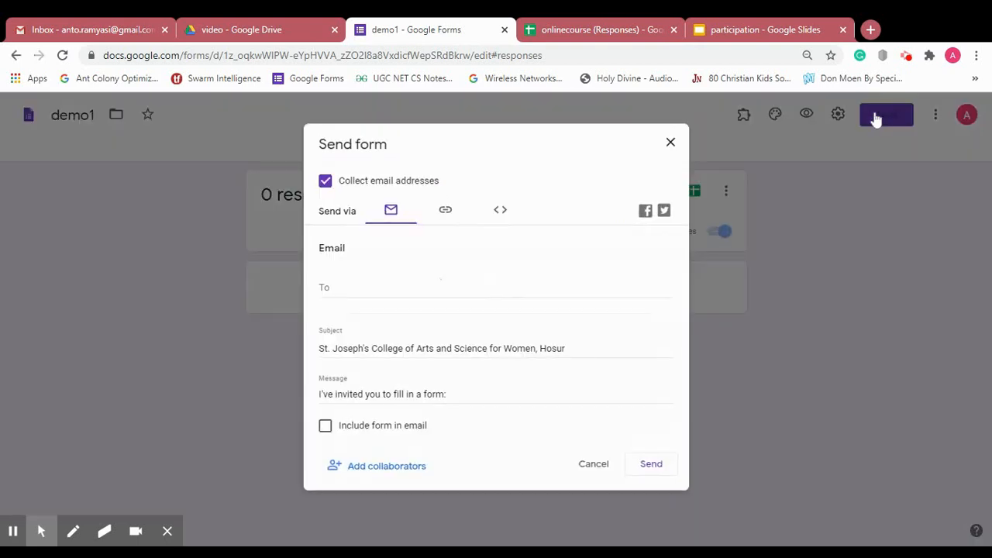
left_click(445, 211)
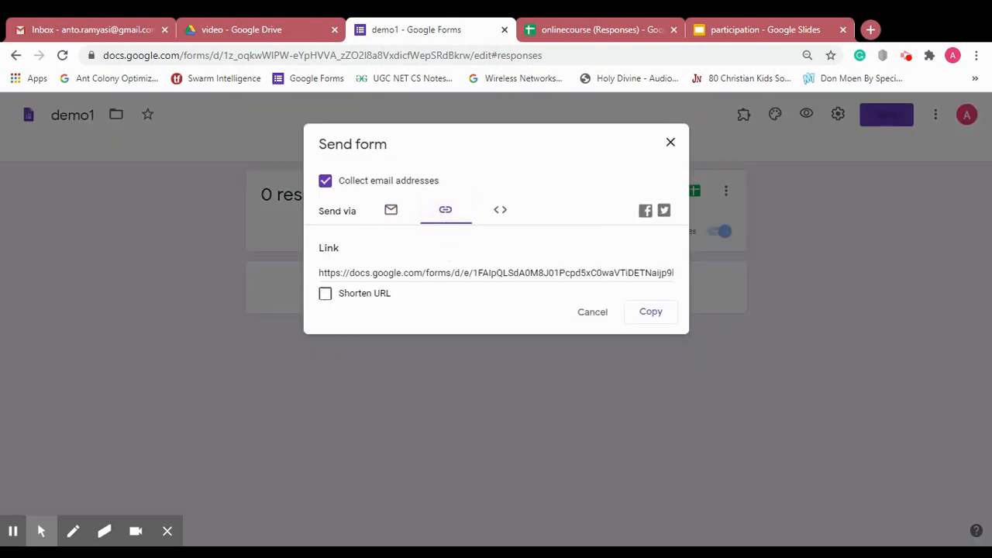
left_click(366, 296)
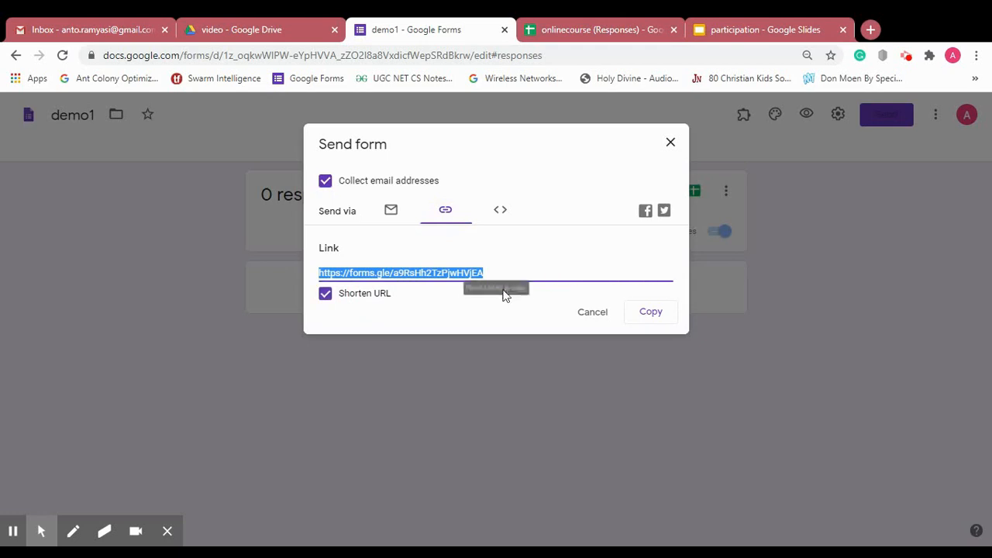
left_click(643, 316)
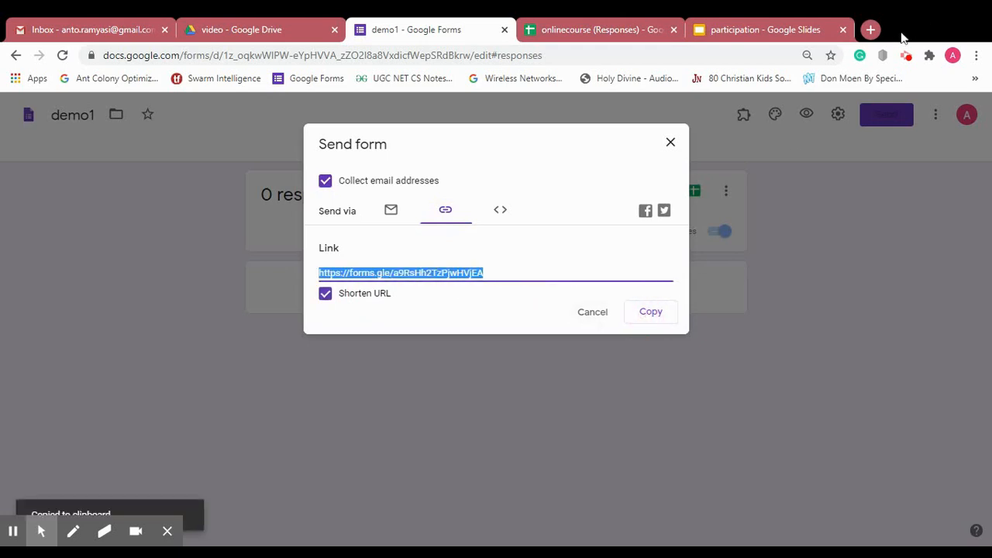
left_click(871, 30)
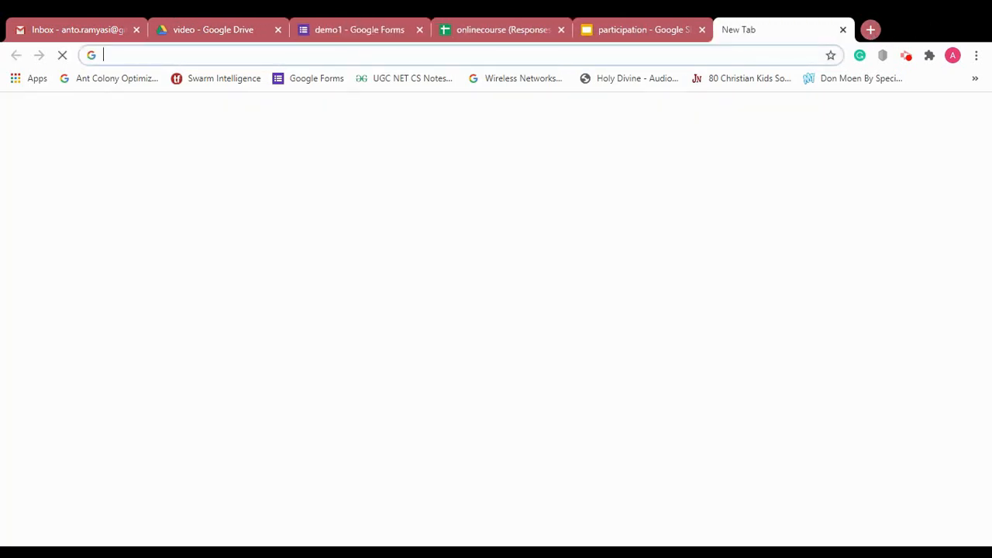
- Open the live form from the pasted short link and enter the respondent's email address
key("ctrl+v")
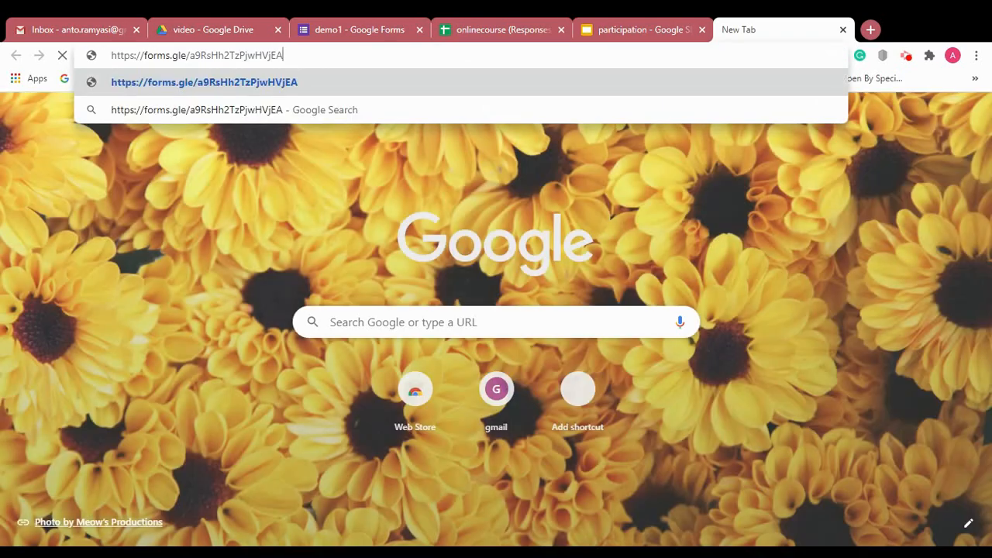
key("Return")
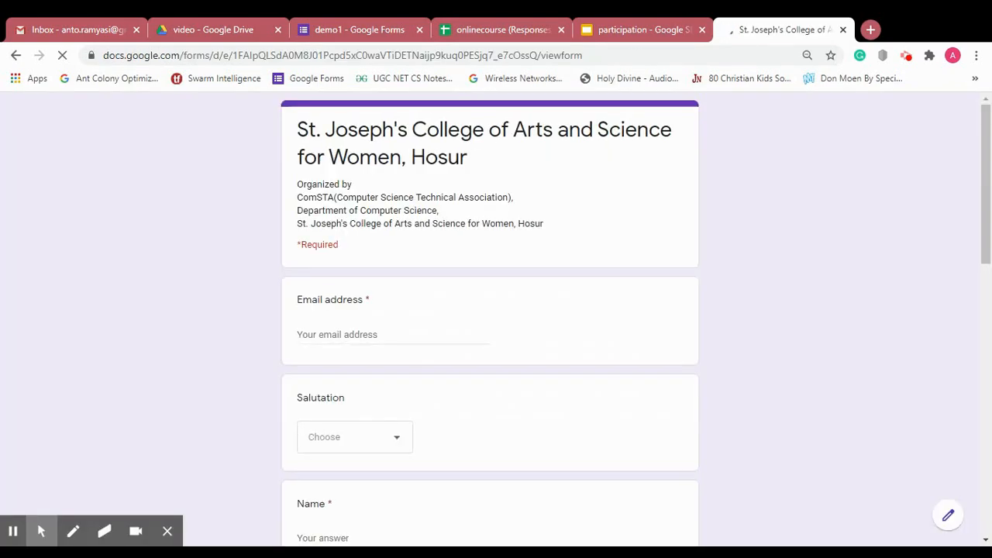
left_click(389, 341)
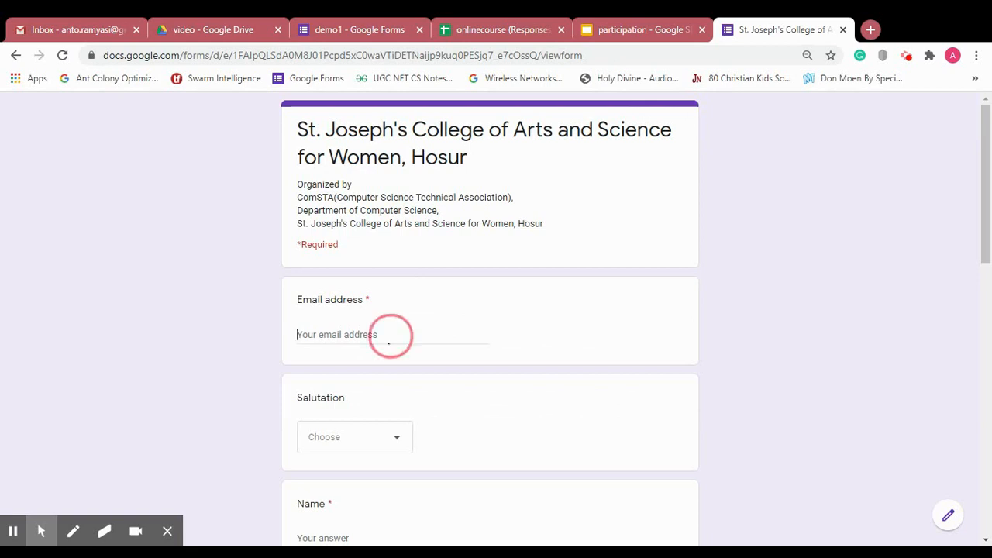
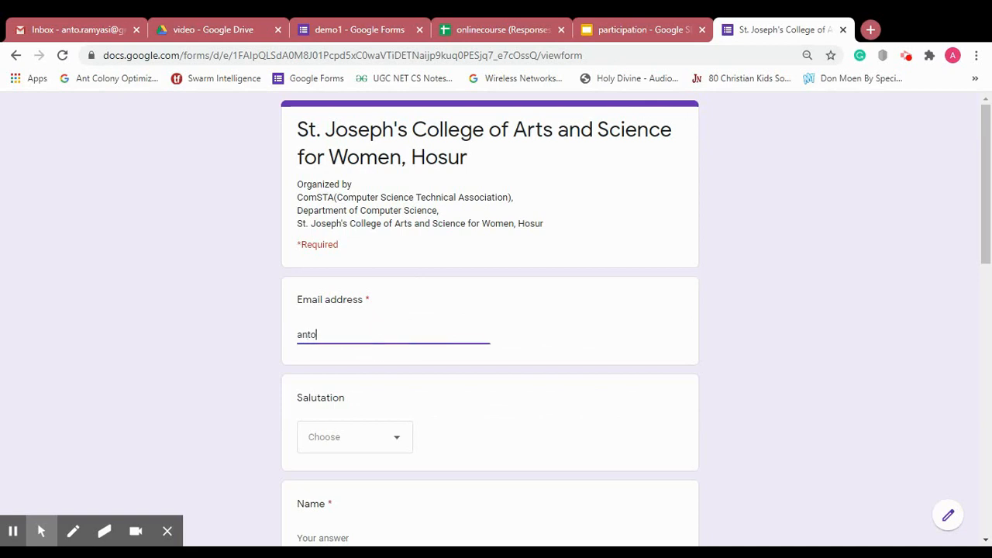
- Choose Mrs. as the Salutation answer
key("Tab")
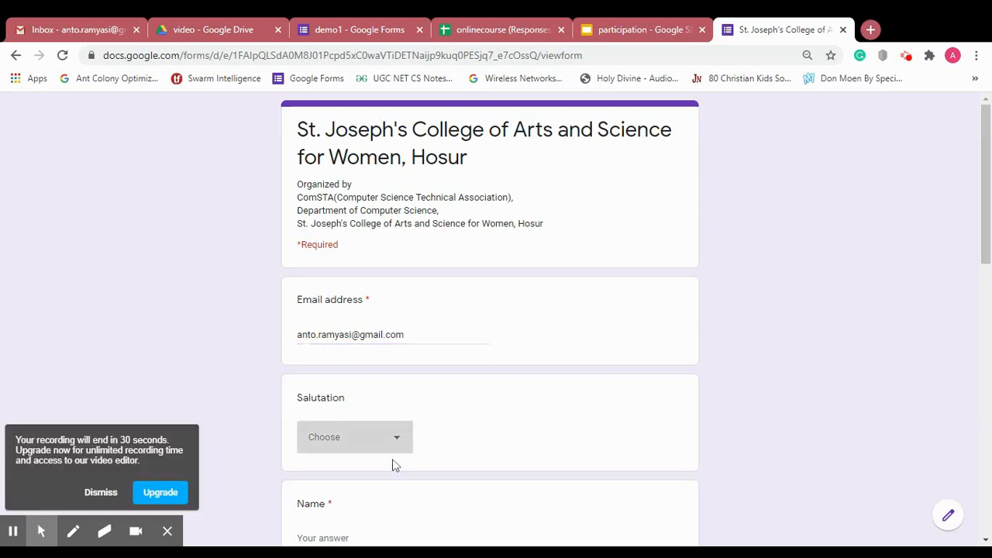
left_click(387, 439)
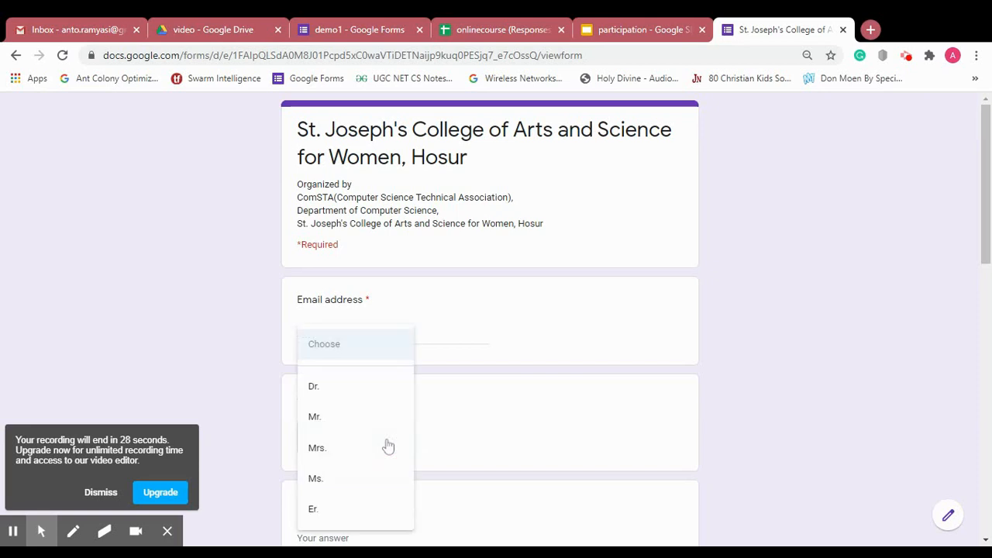
left_click(364, 449)
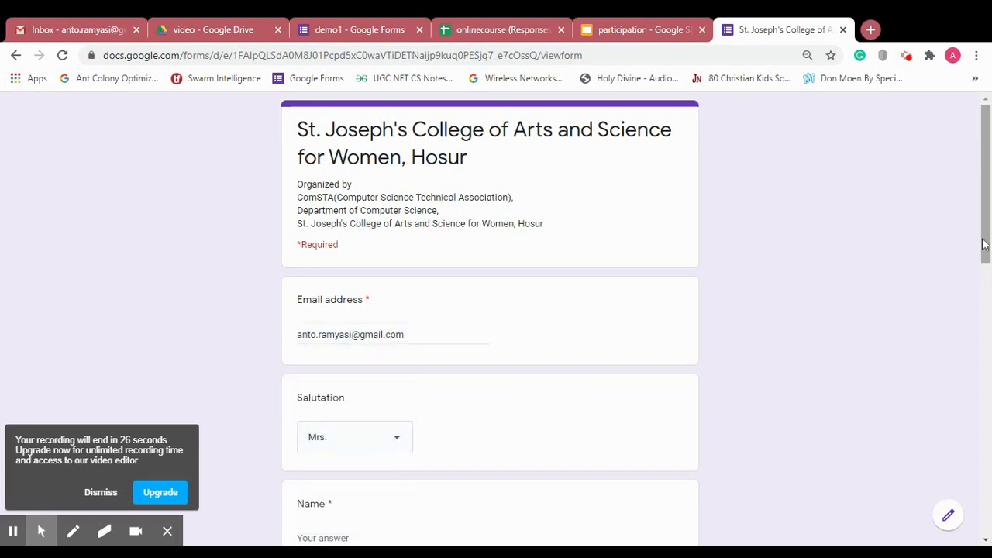
left_click_drag(984, 200, 985, 309)
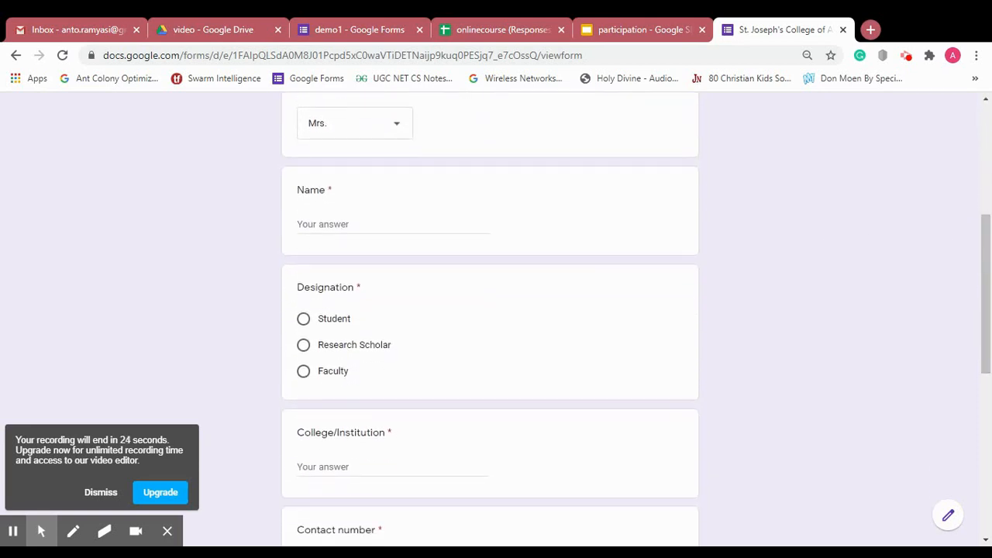
- Enter the participant's full name and choose Faculty as the designation
left_click(444, 230)
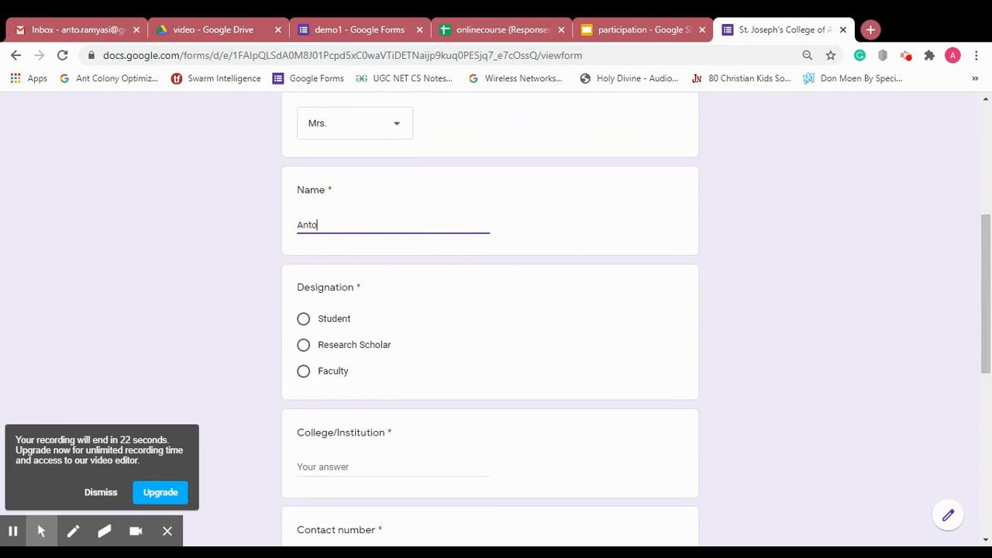
left_click(331, 375)
- Enter St. Joseph's as the college, request a copy of responses, and submit the form
left_click(351, 466)
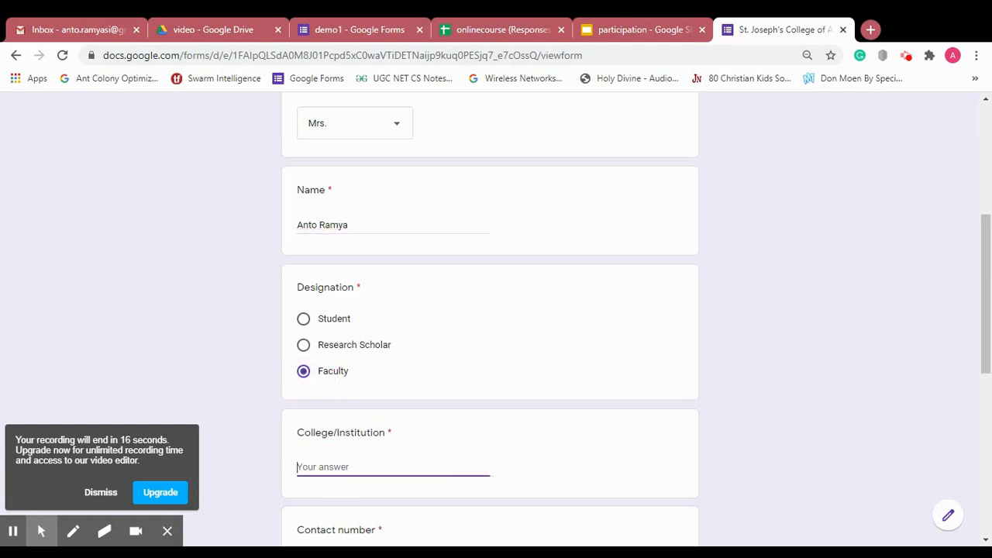
type("St. Josepj")
key("BackSpace")
type("h's")
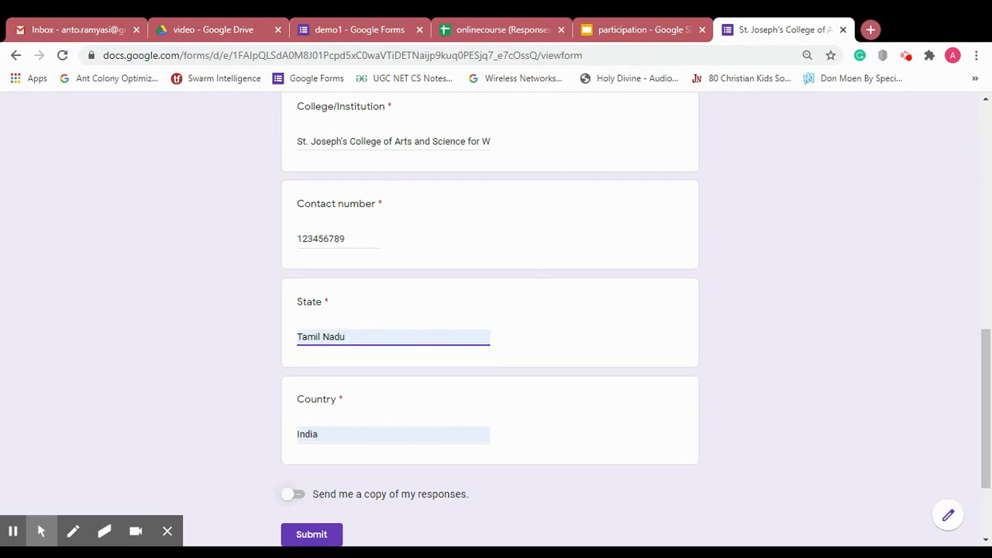
left_click(299, 496)
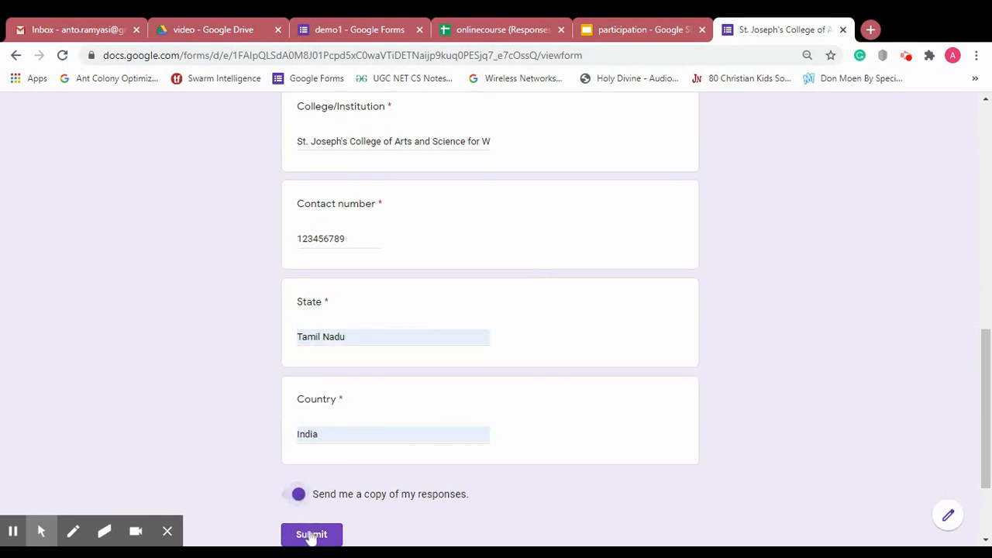
left_click(311, 535)
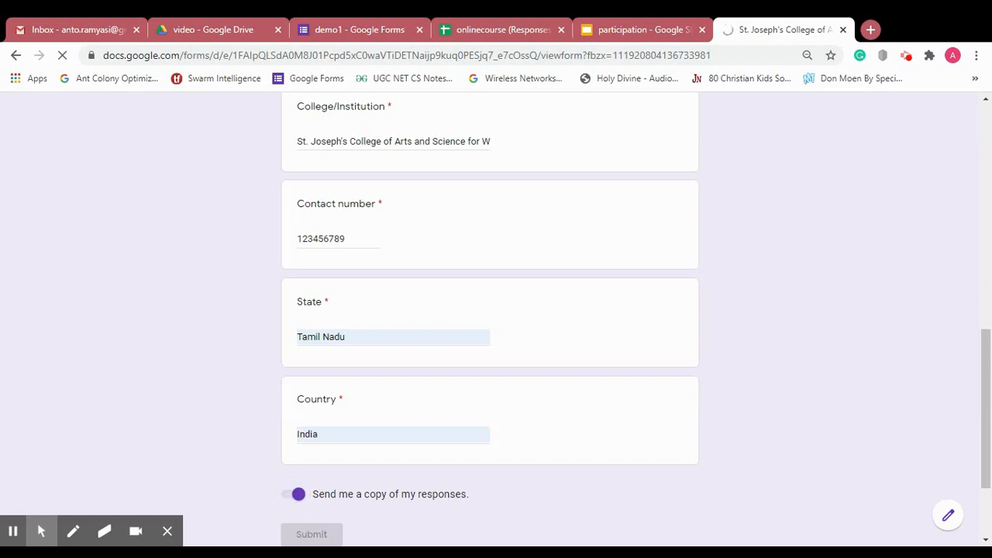
- Look at the still-empty onlinecourse (Responses) sheet, then switch to the Gmail inbox
left_click(517, 29)
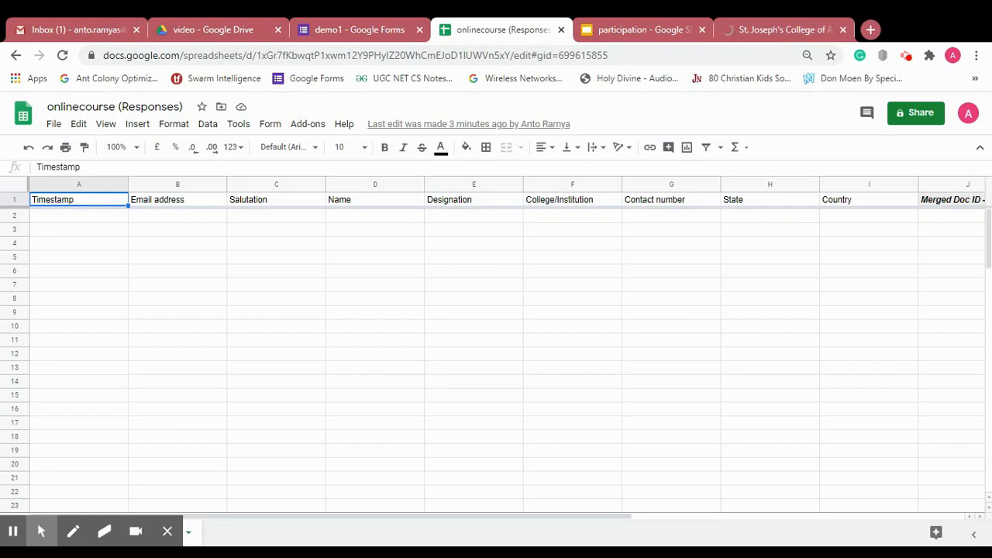
left_click(83, 23)
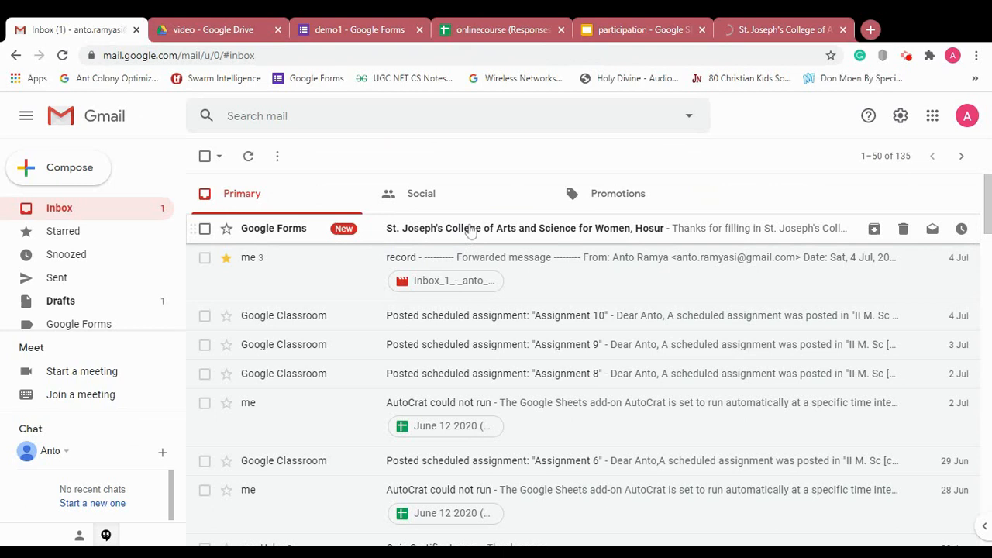
- Open and read the Google Forms receipt email, then return to the onlinecourse (Responses) sheet
left_click(471, 229)
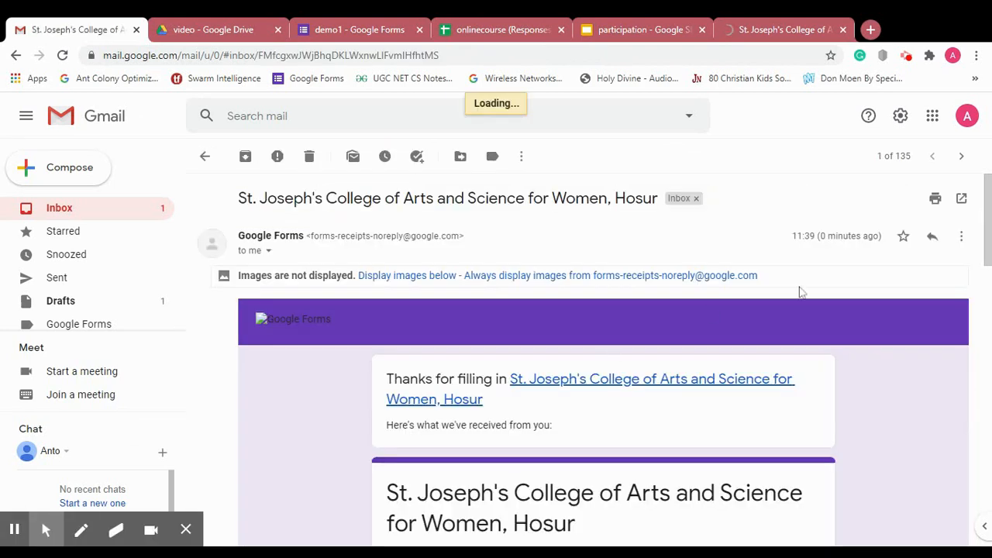
left_click_drag(989, 215, 987, 183)
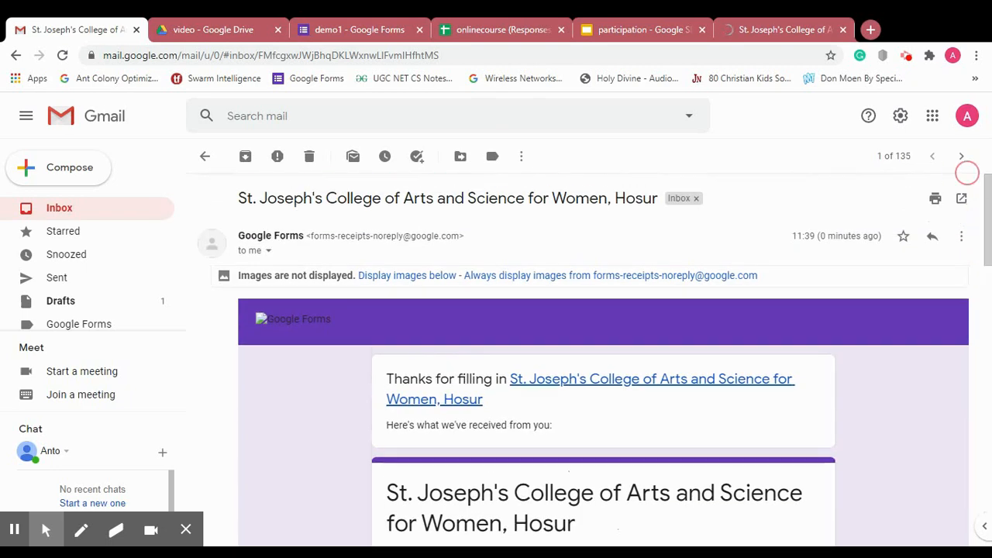
left_click(527, 23)
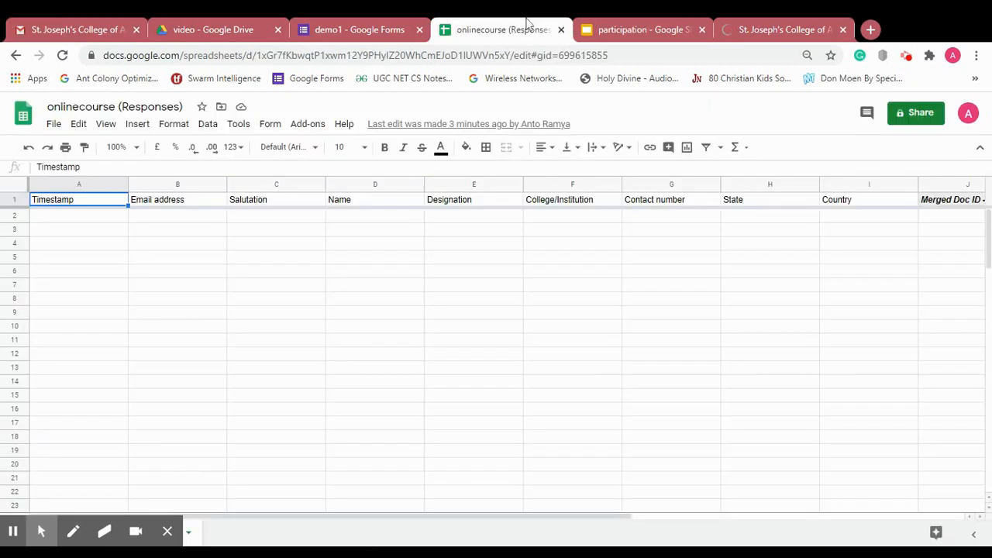
- Go from the submitted form page back to the onlinecourse (Responses) sheet with its new response row
left_click(792, 27)
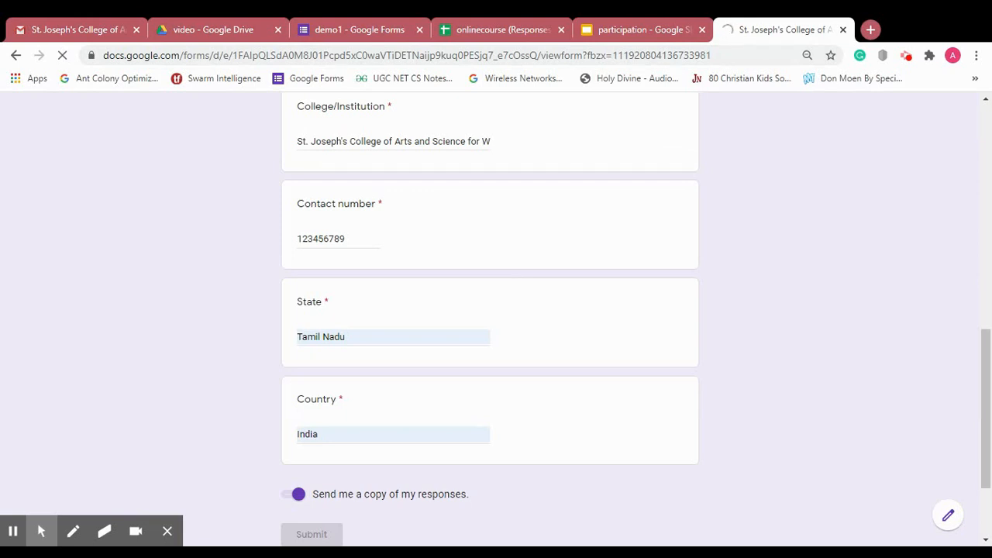
left_click(14, 531)
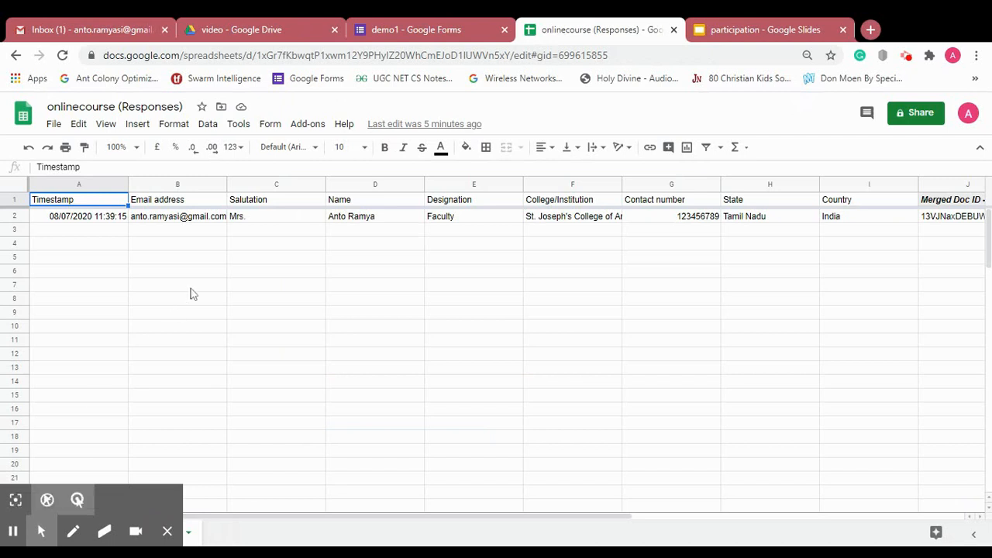
- Inspect row 2's email, Country and merge status values, and preview the merged certificate PDF
left_click(184, 221)
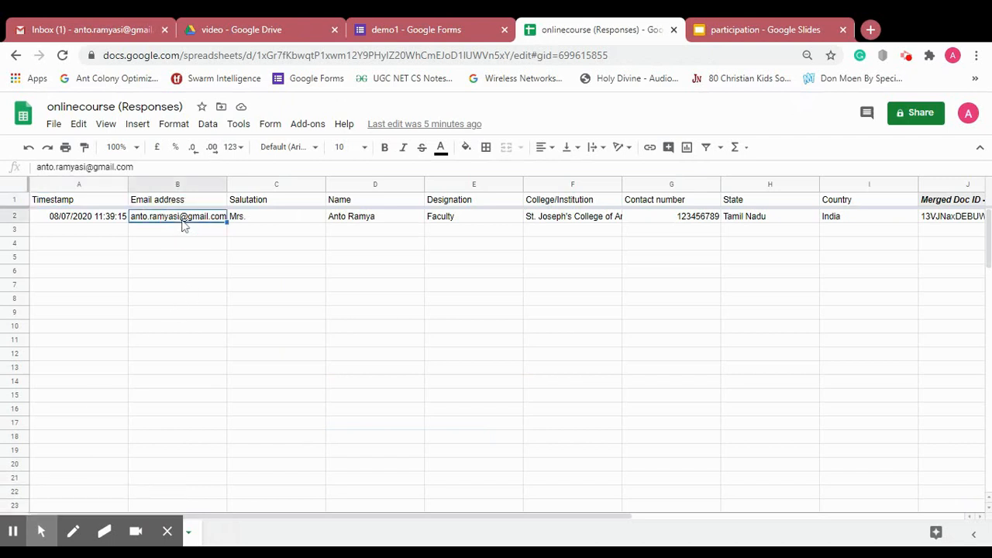
key("Right")
key("Right")
key("Right")
key("Right")
key("Right")
key("Right")
key("Right")
key("Right")
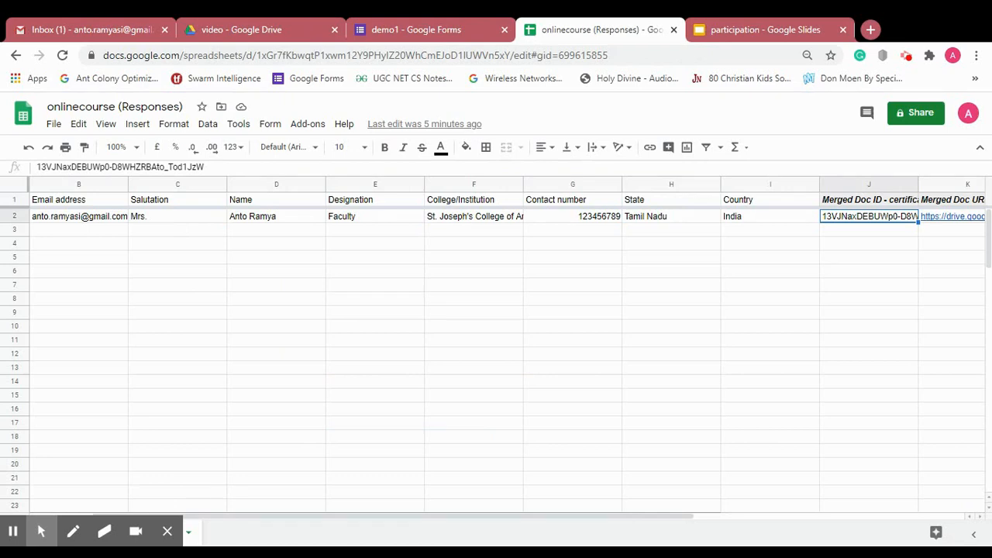
key("Left")
key("Right")
key("Right")
key("Right")
key("Right")
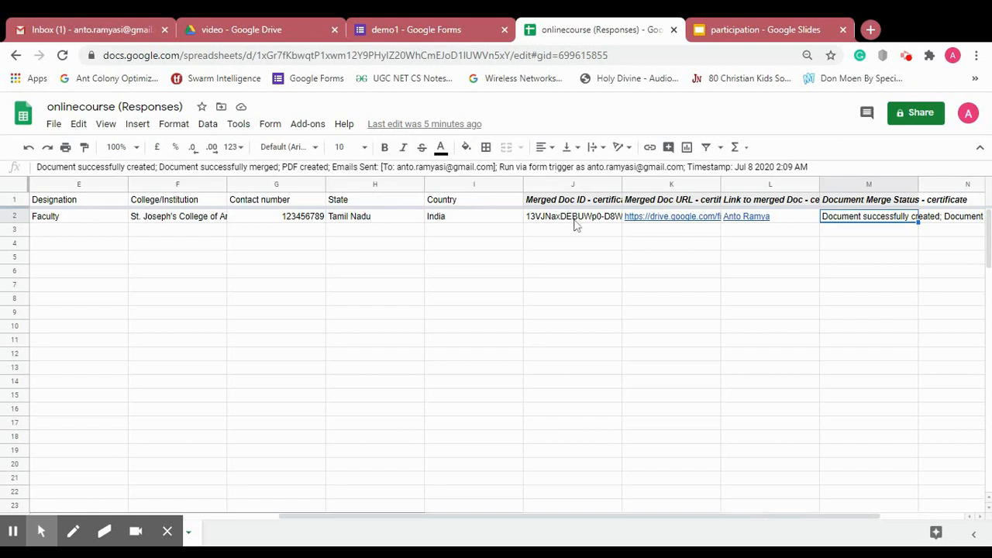
mouse_move(665, 223)
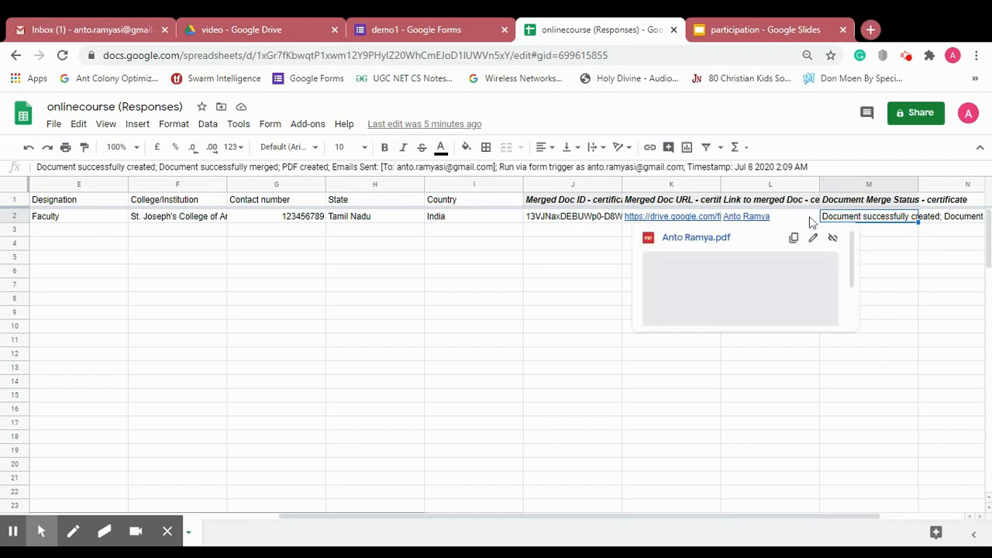
mouse_move(786, 219)
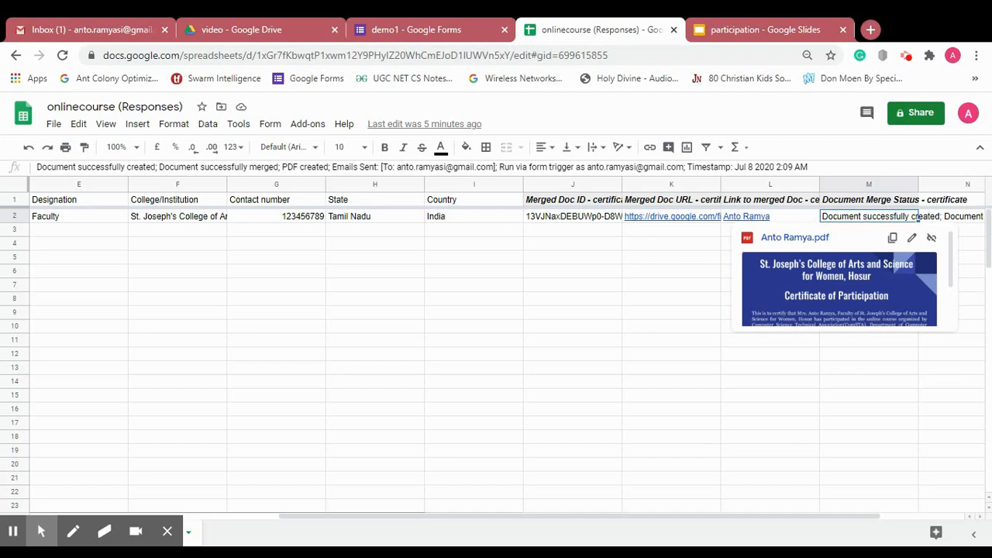
left_click(686, 276)
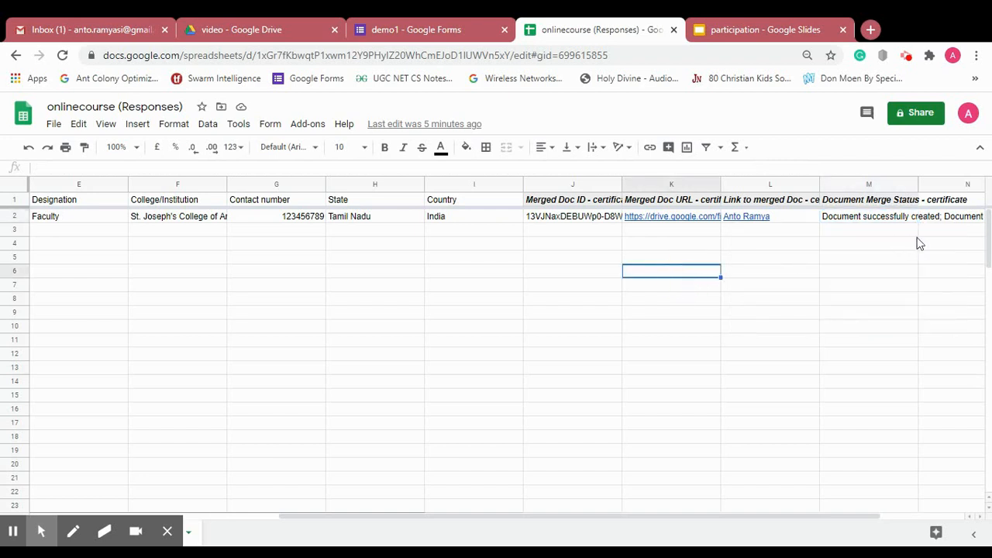
- Widen column O until the full merge status is readable: document created, PDF created, email sent
key("Right")
key("Right")
key("Right")
key("Right")
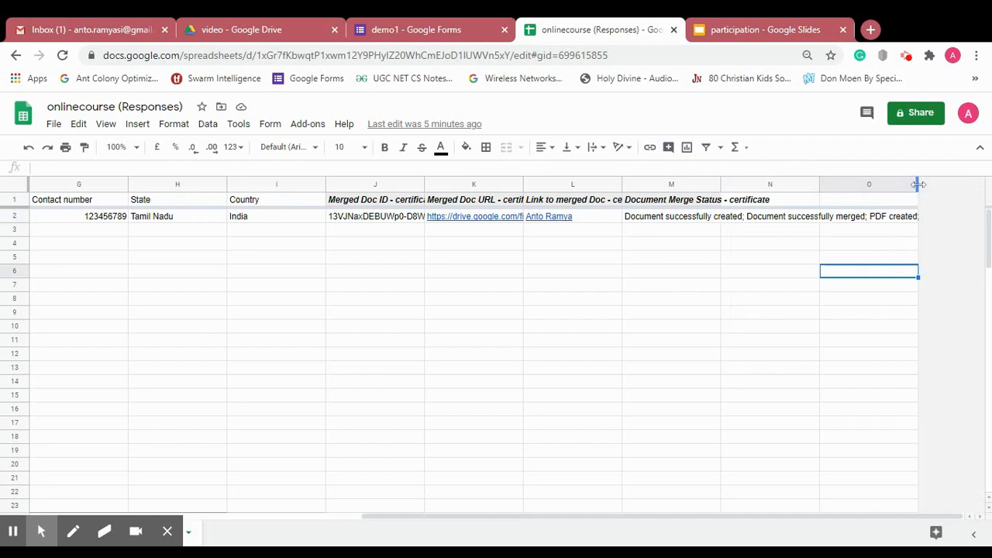
left_click_drag(918, 185, 985, 184)
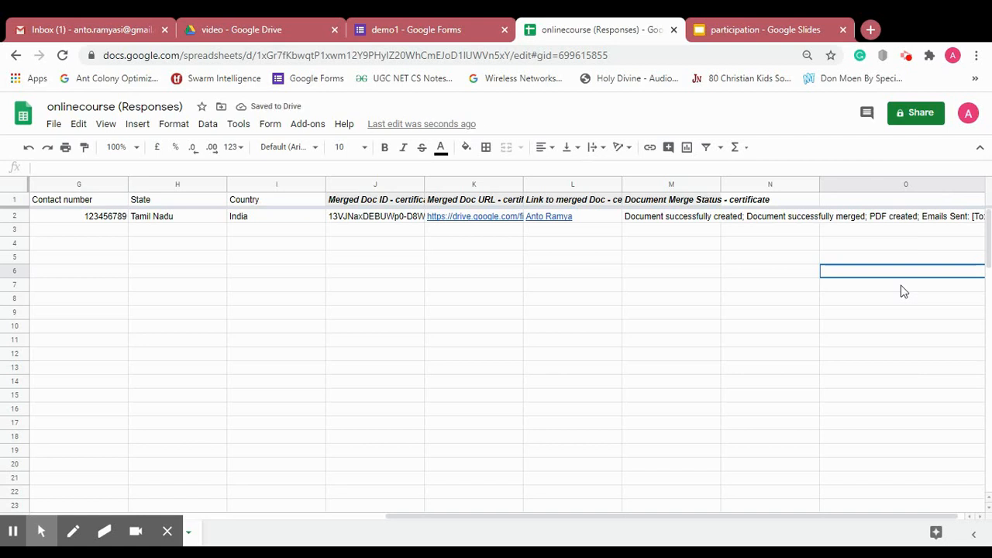
scroll(896, 524, "right", 1)
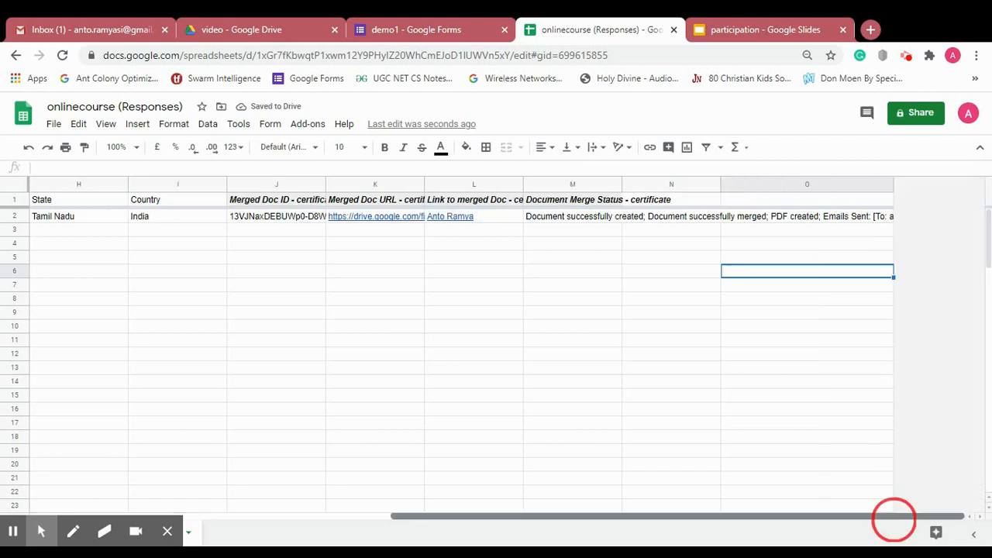
left_click_drag(892, 184, 984, 184)
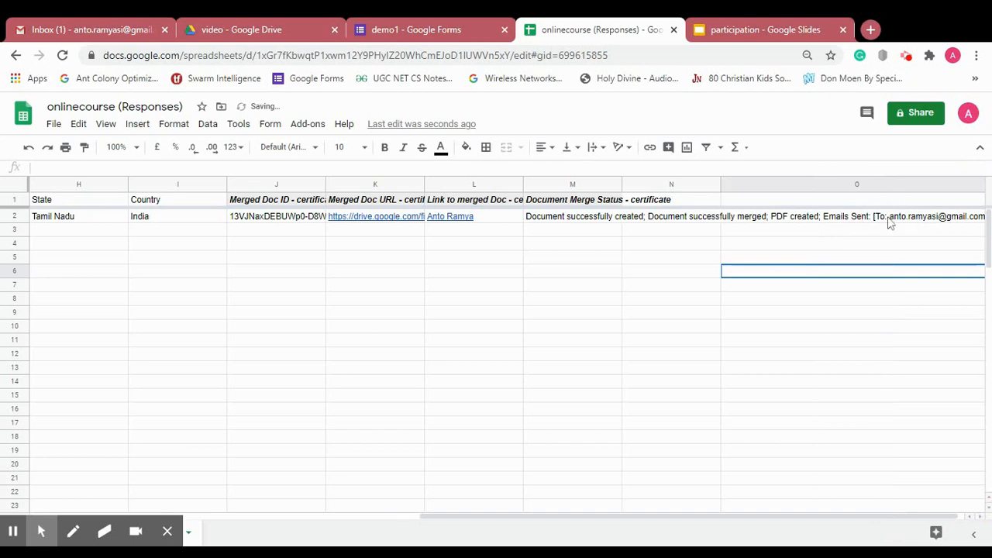
- Open the 'Online Course certificate' email, highlight its subject and thank-you text, and preview the certificate PDF
left_click(76, 31)
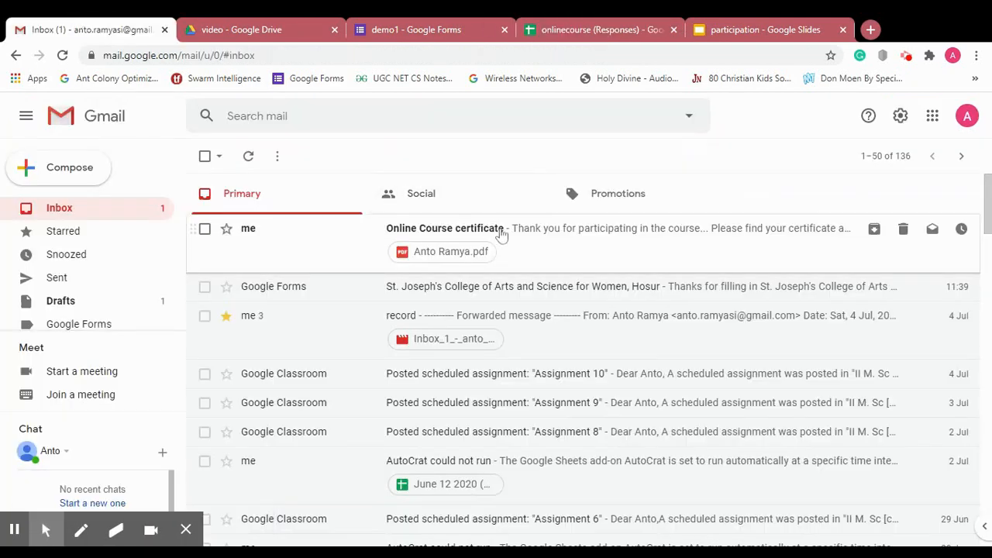
left_click(502, 229)
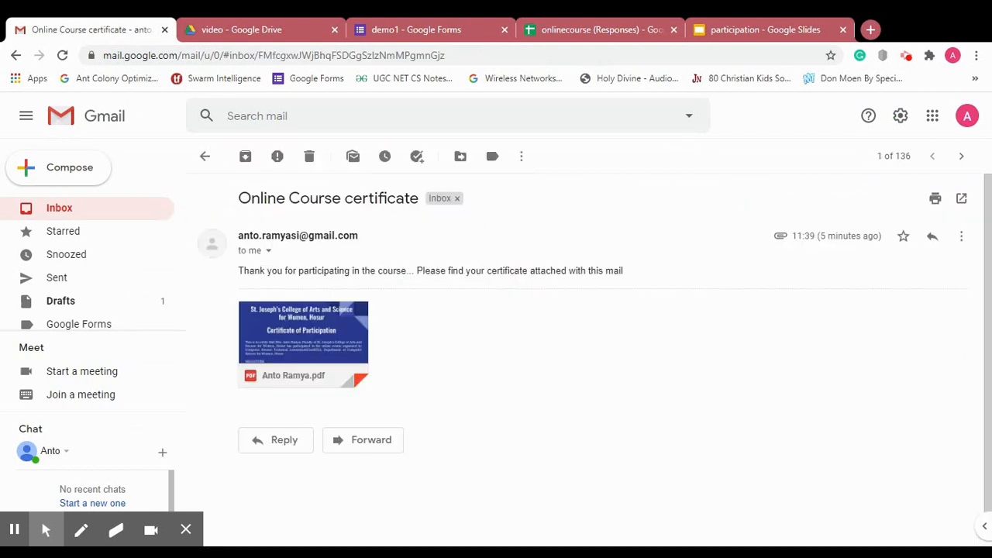
left_click_drag(239, 199, 411, 203)
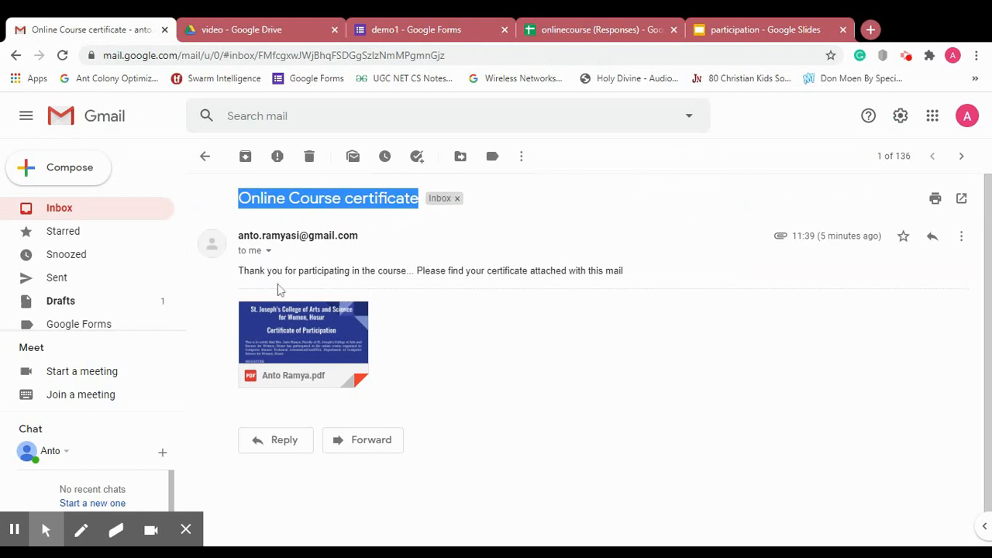
left_click_drag(239, 271, 561, 295)
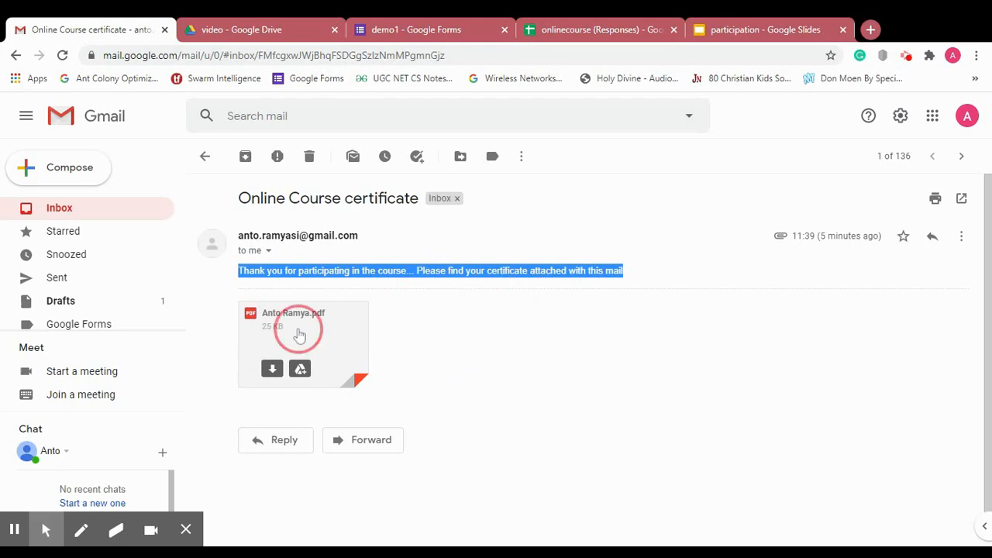
left_click(300, 335)
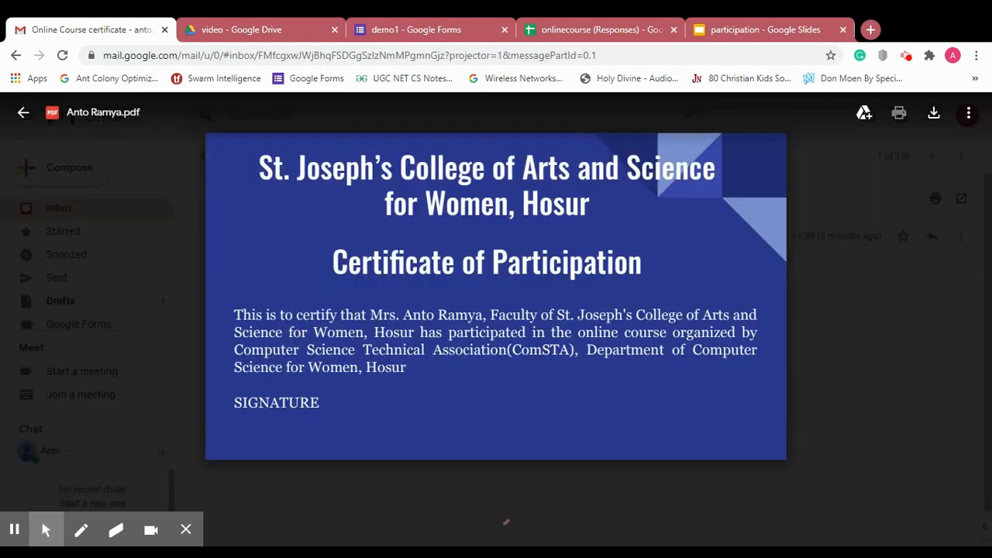
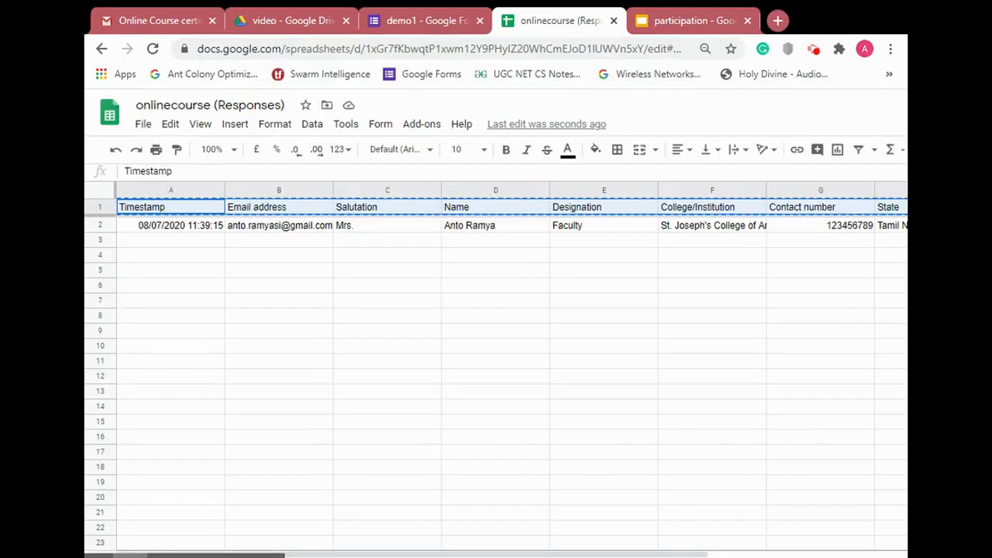
- Copy the header row of Form responses 1 and maximize the browser window
left_click(292, 543)
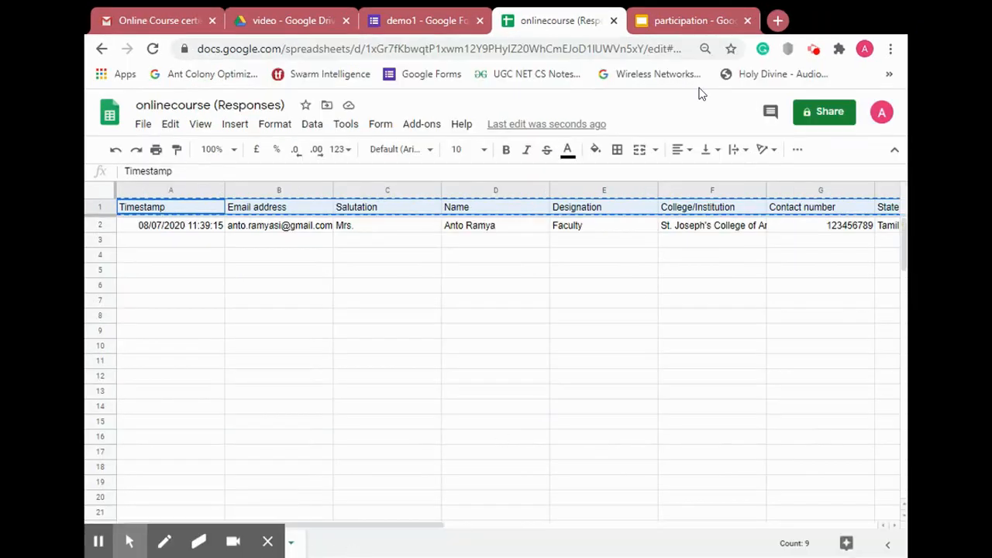
double_click(866, 19)
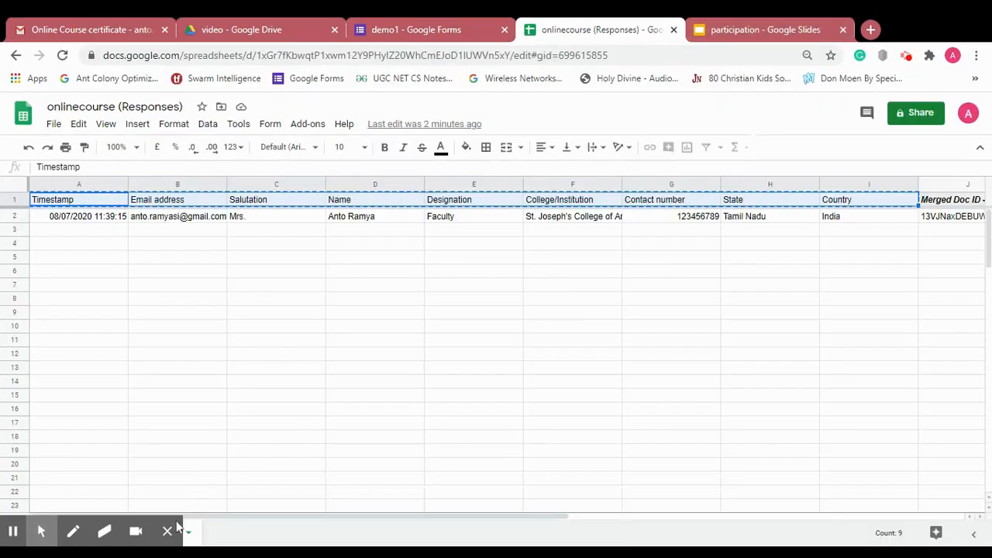
- Duplicate Form responses 1, delete the copy, and add a new blank Sheet2
left_click(190, 535)
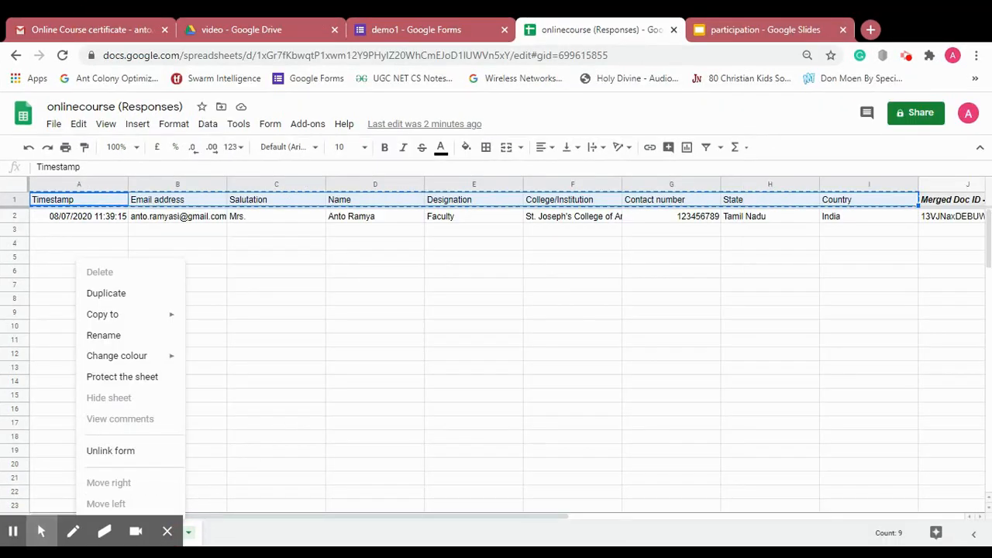
left_click(140, 304)
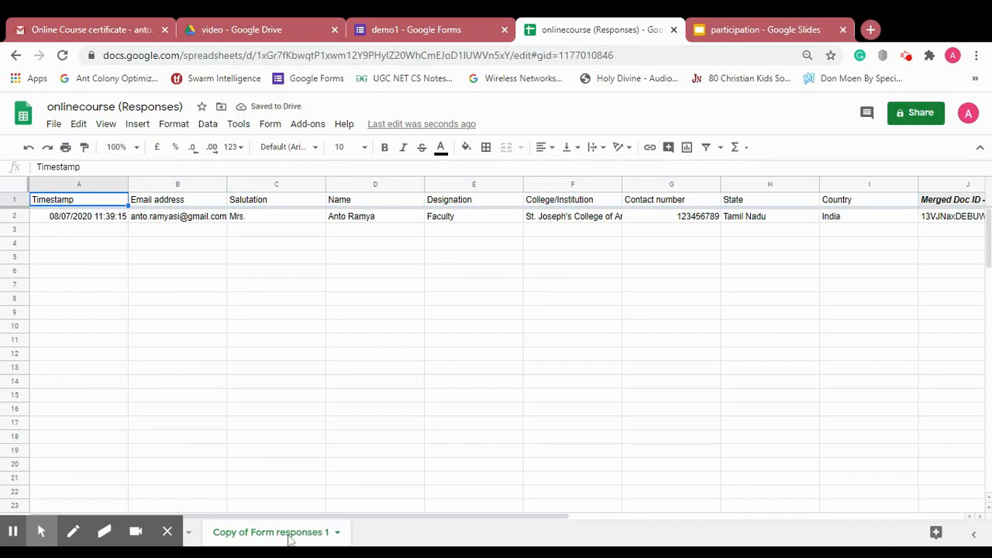
left_click(271, 537)
left_click(282, 533)
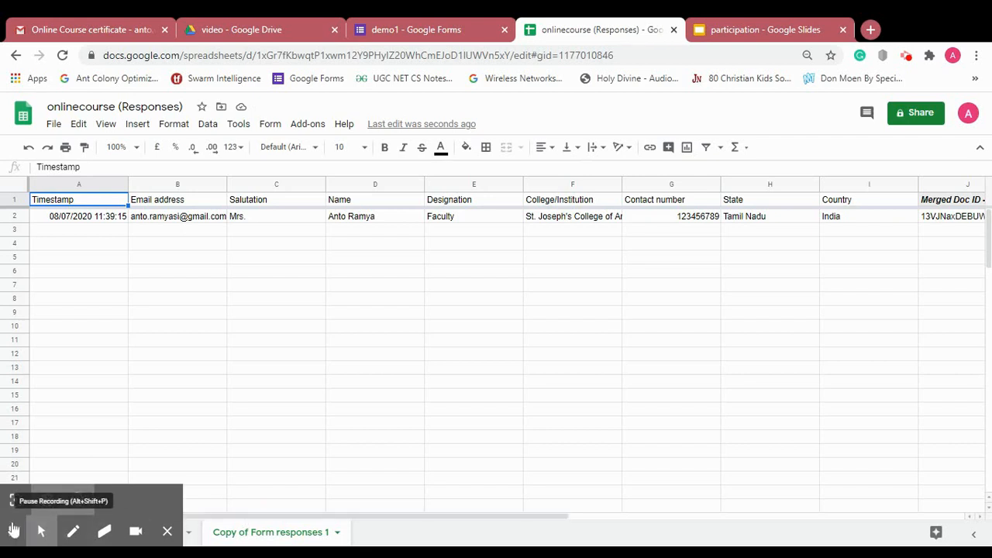
left_click(14, 530)
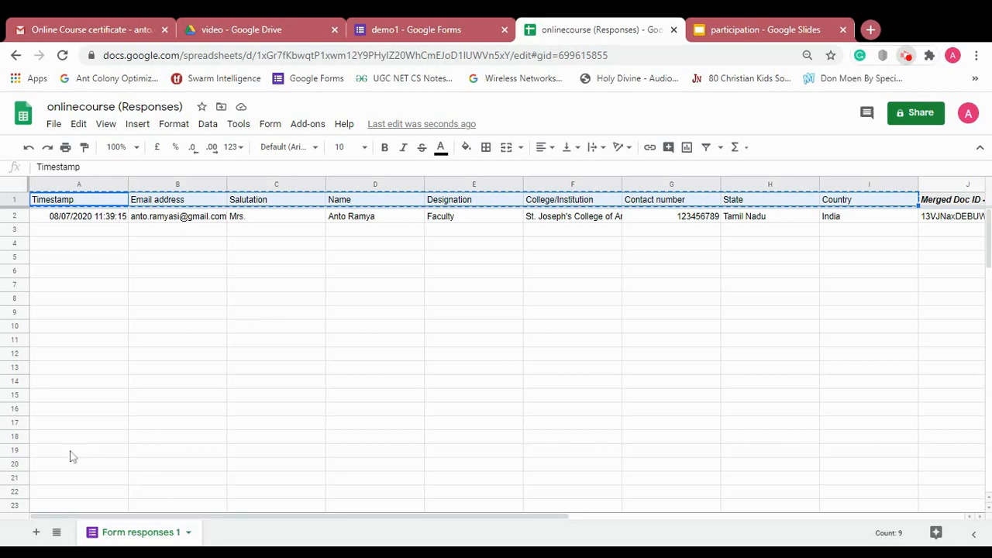
left_click(35, 533)
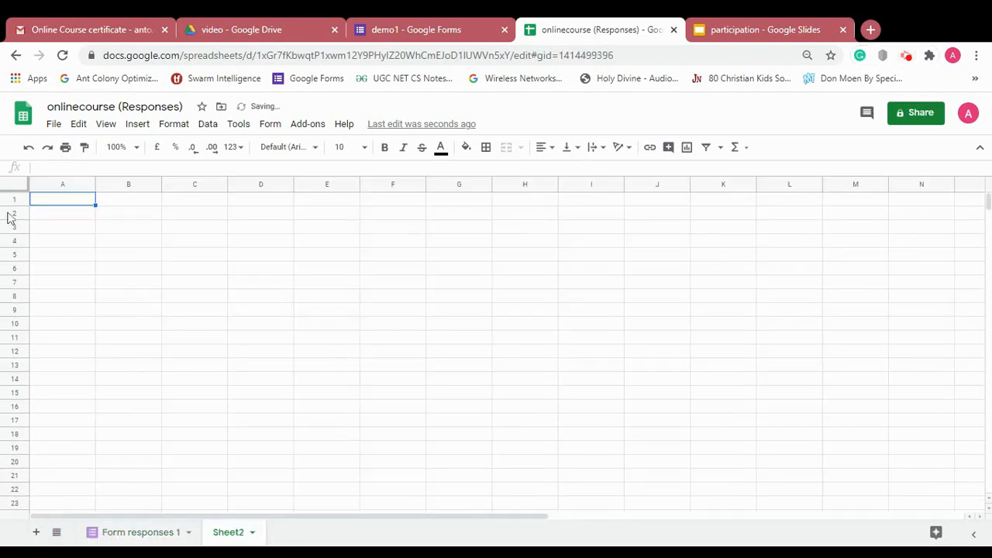
- Paste the headers into Sheet2 and copy the Timestamp-to-Country response row into A2
key("ctrl+v")
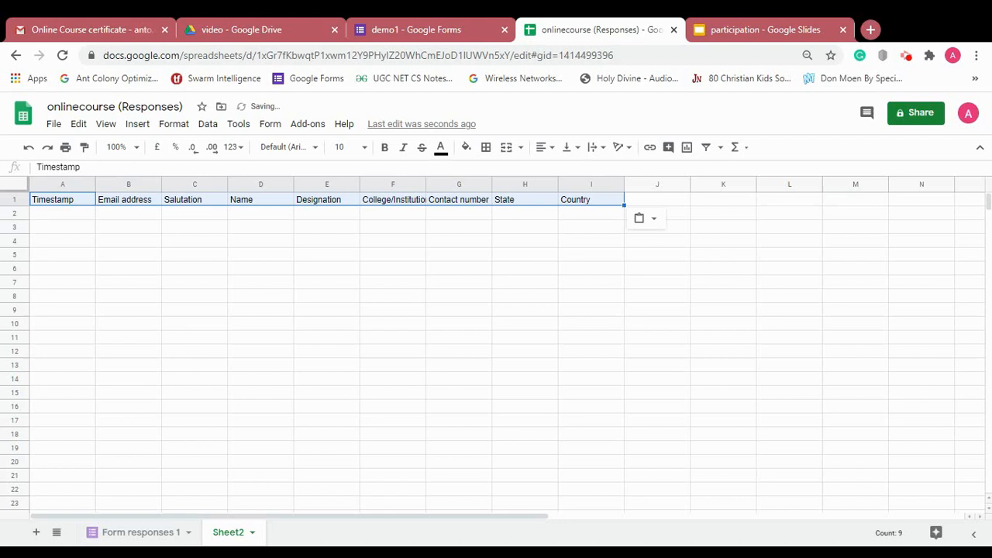
left_click(147, 533)
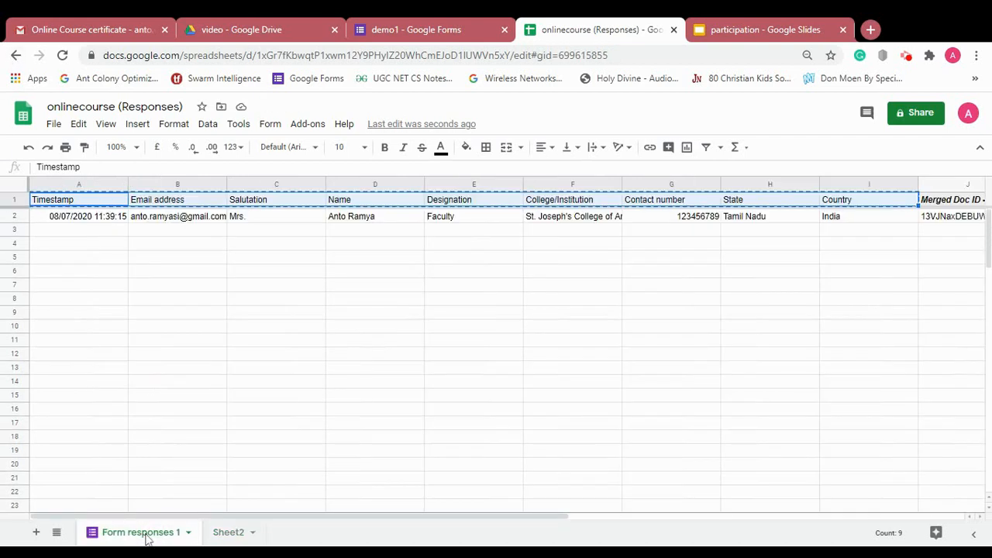
left_click(74, 219)
key("shift+Right")
key("shift+Right")
key("shift+Right")
key("shift+Right")
key("shift+Right")
key("shift+Right")
key("shift+Right")
key("shift+Right")
key("shift+Right")
key("shift+Right")
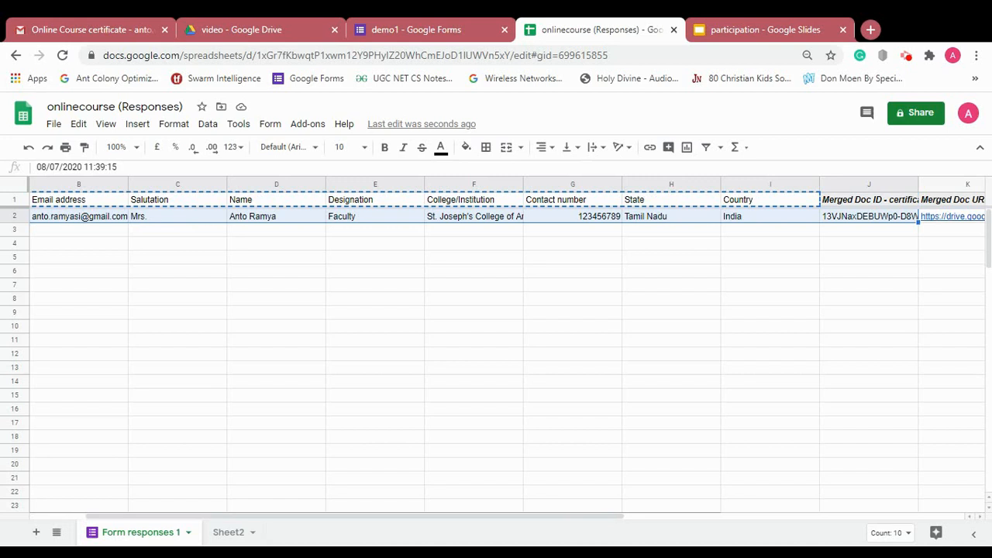
key("shift+Left")
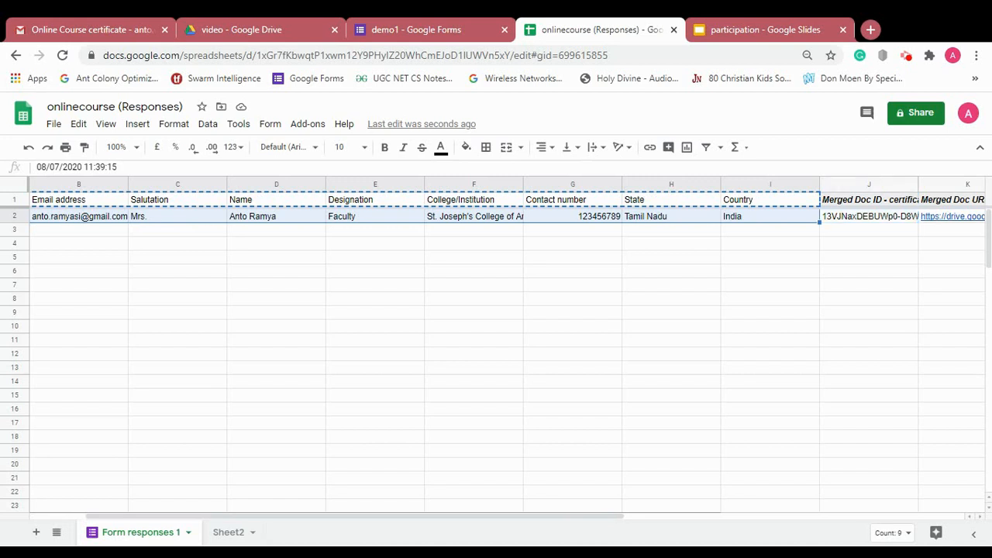
key("ctrl+c")
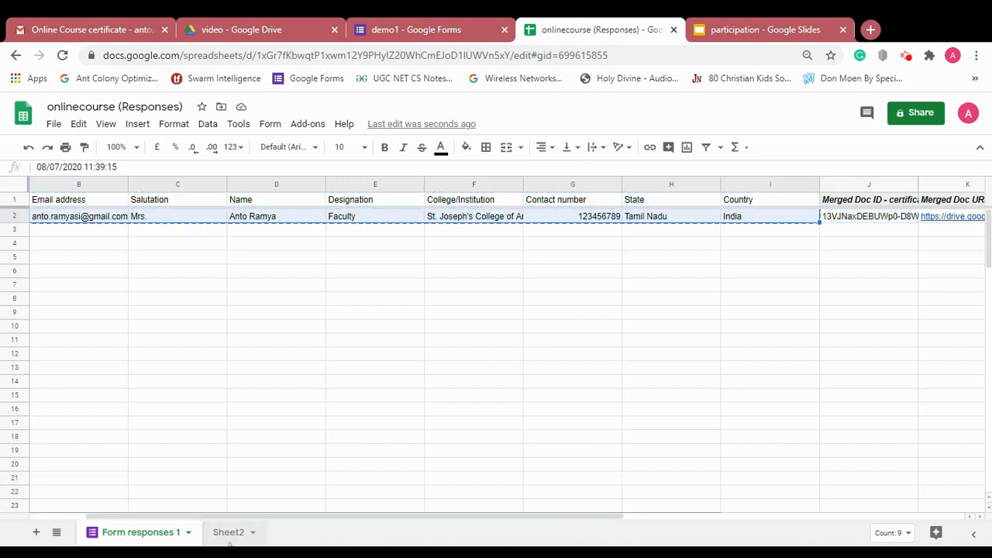
left_click(230, 532)
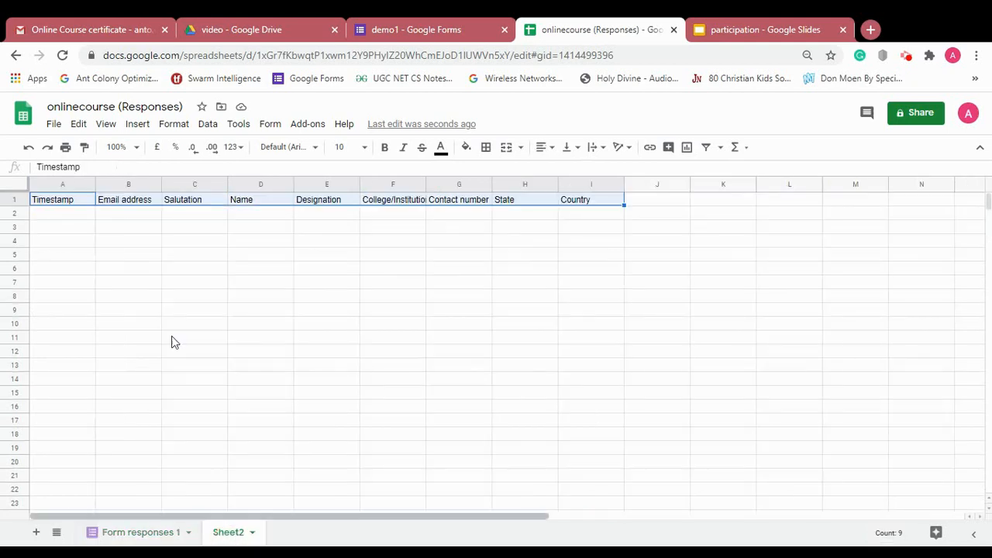
left_click(56, 214)
key("ctrl+v")
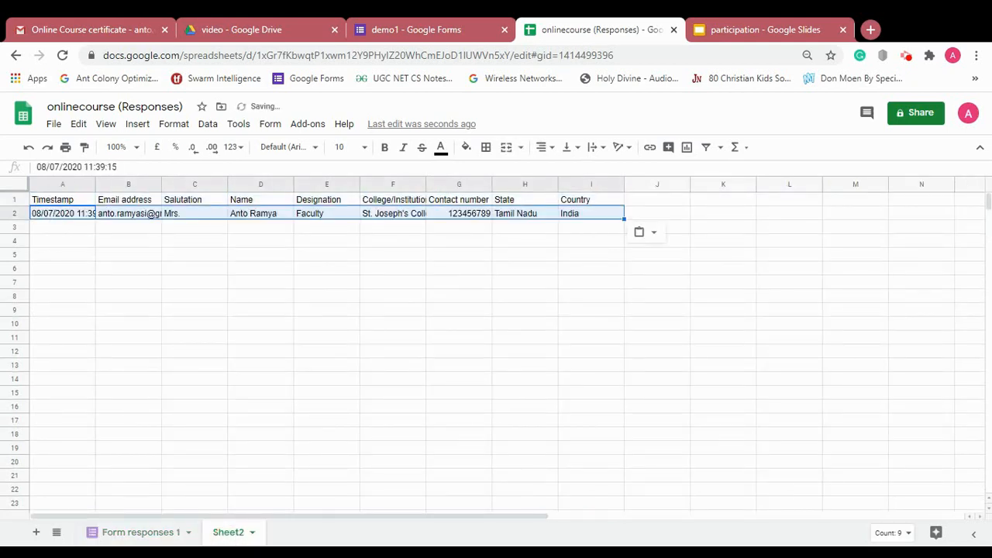
- Launch AutoCrat from the Add-ons menu and begin a new merge job
left_click(309, 126)
mouse_move(328, 180)
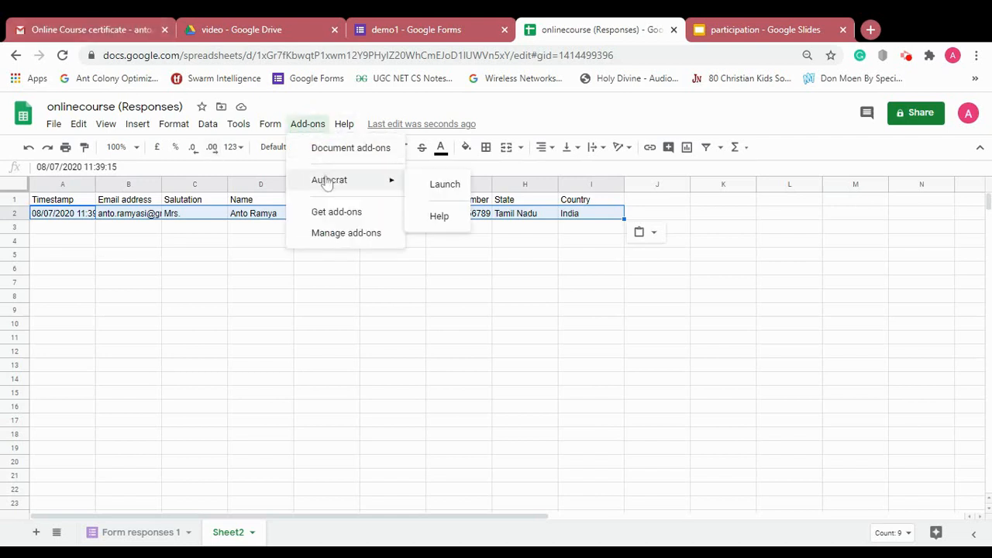
left_click(455, 186)
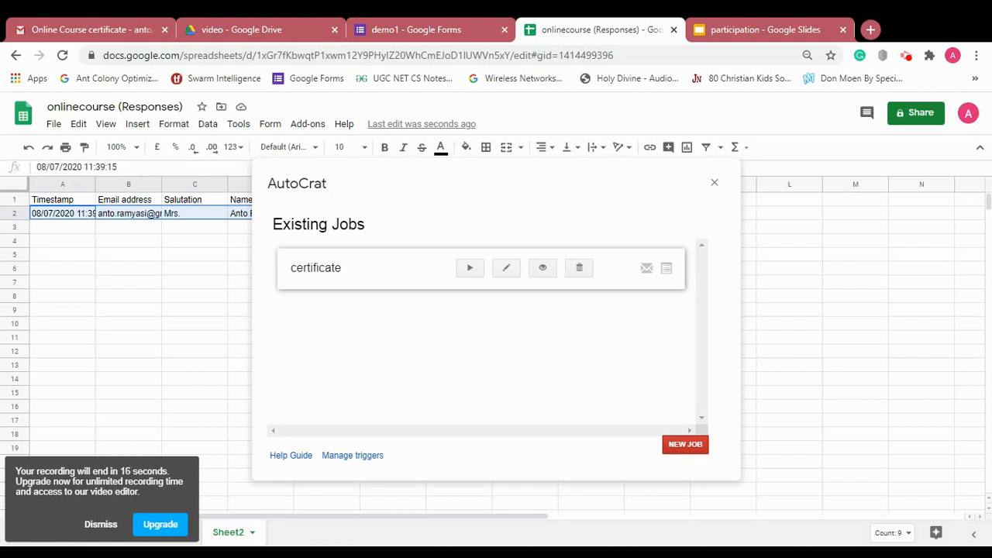
left_click(690, 446)
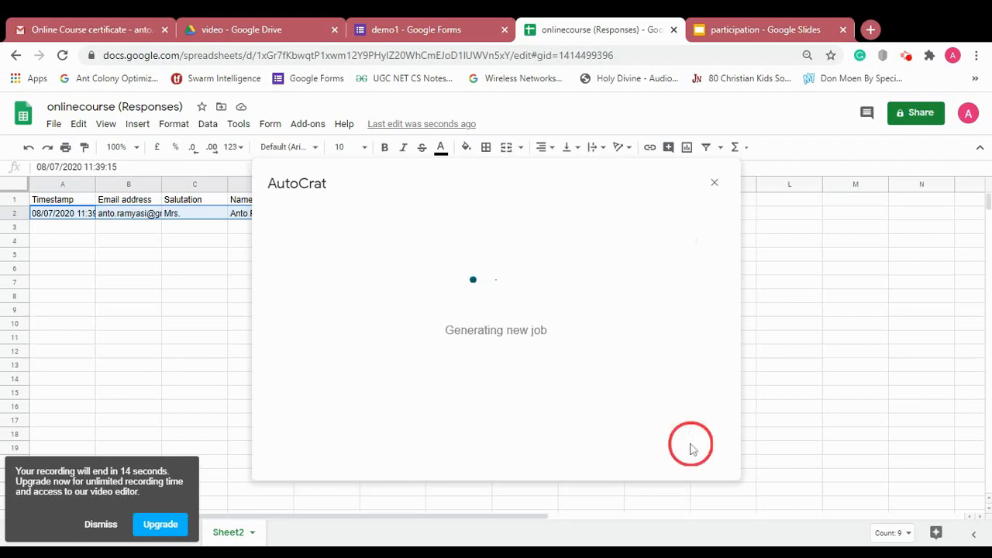
left_click(101, 524)
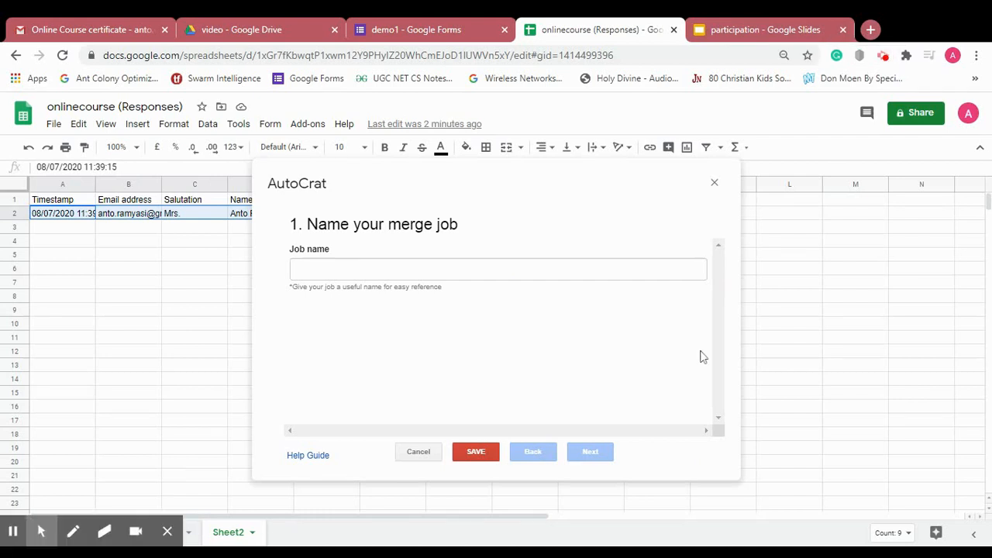
- Name the AutoCrat job 'manual-certi' and return to the template choice step
left_click(574, 269)
type("manual")
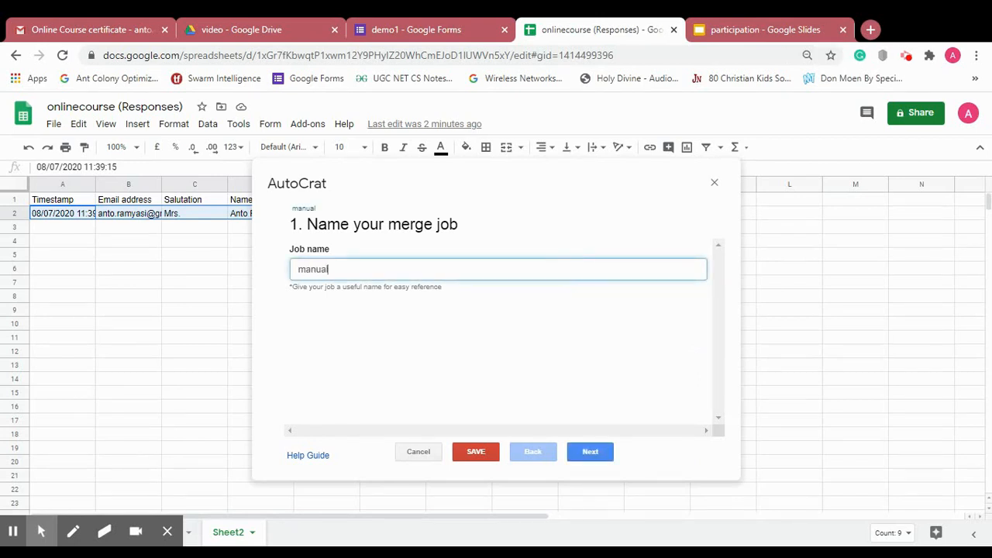
type("-certi")
left_click(594, 452)
left_click(601, 455)
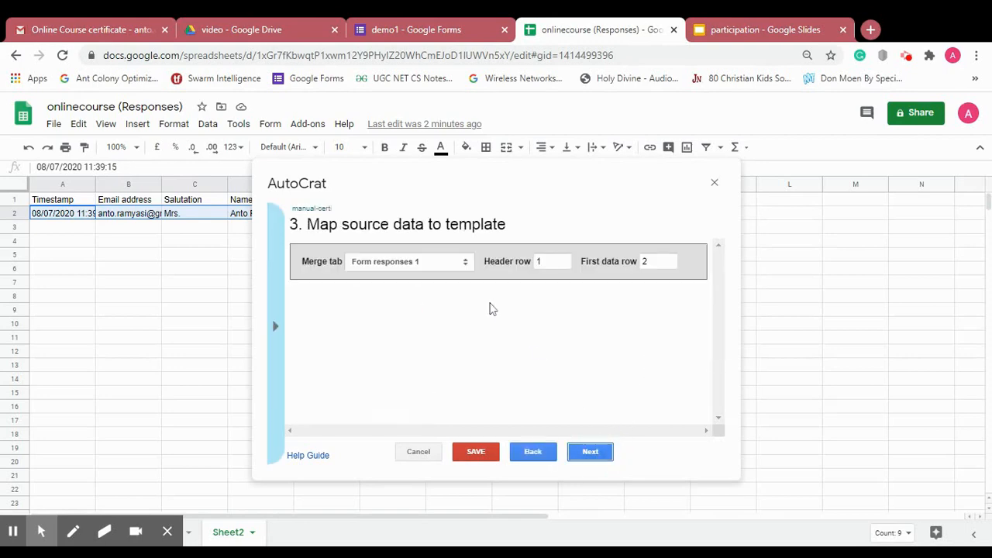
left_click(529, 454)
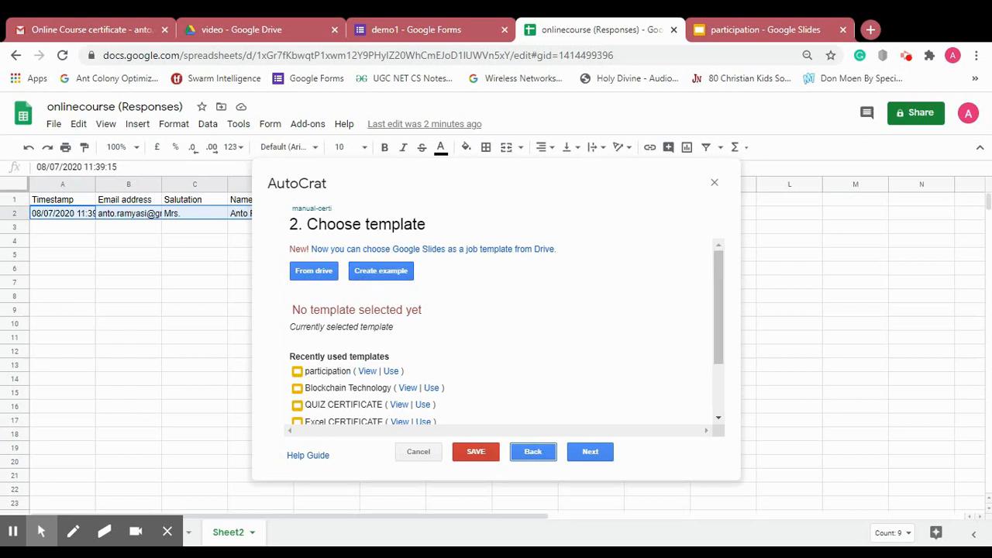
- Preview the participation template, then use it as the job's certificate template
left_click(368, 372)
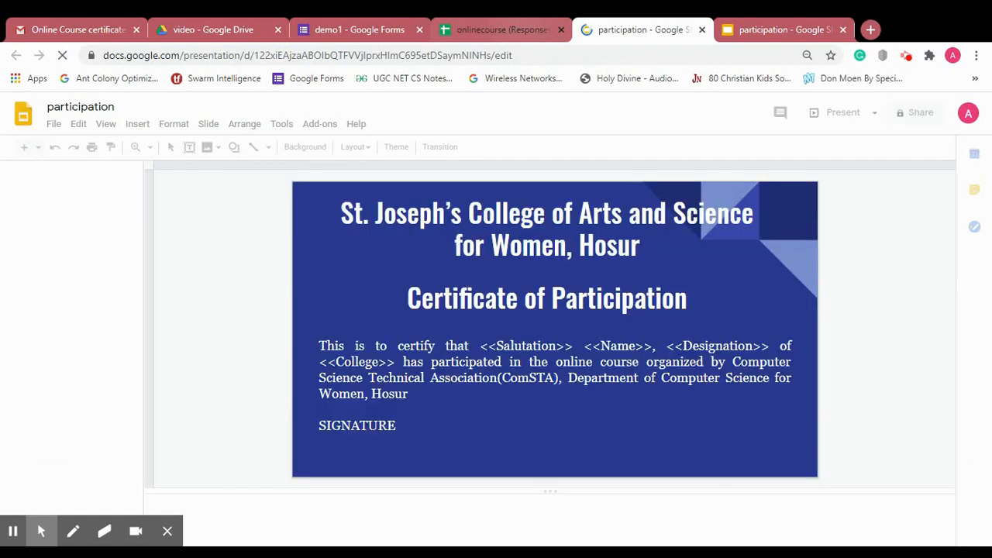
left_click(524, 29)
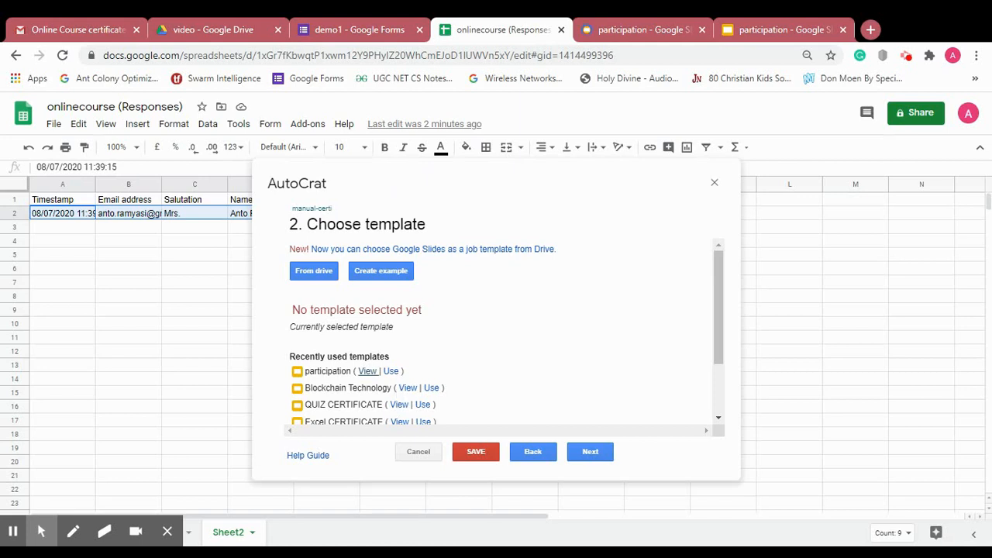
left_click(390, 371)
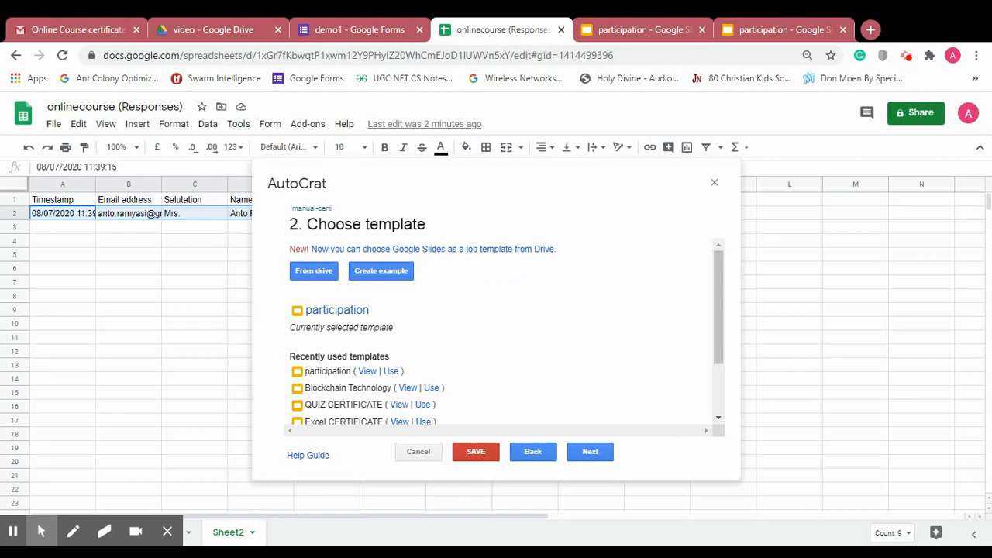
- Merge from Sheet2 and map the College tag to the College/Institution column
left_click(592, 453)
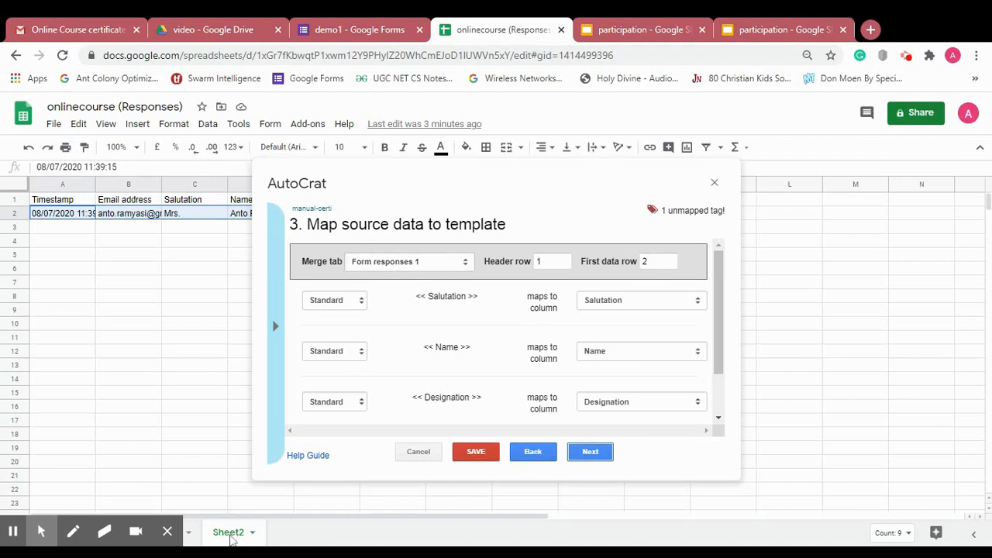
left_click(419, 264)
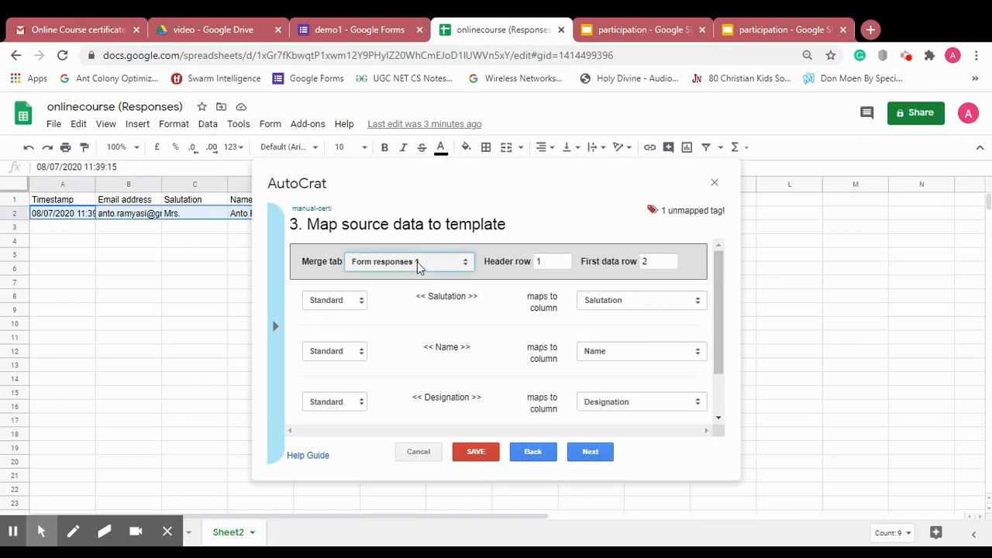
left_click(387, 289)
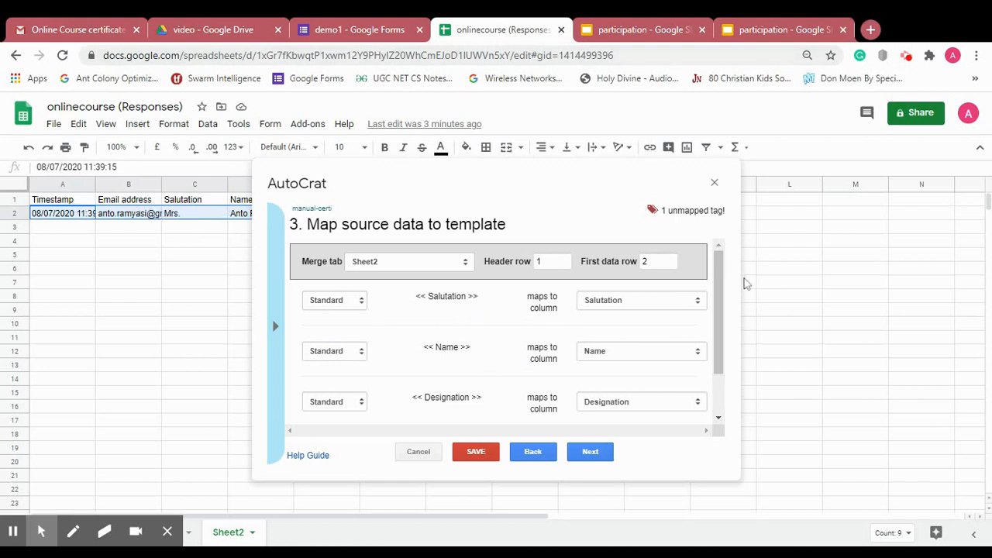
mouse_move(723, 283)
left_mouse_down()
mouse_move(742, 387)
mouse_move(727, 277)
left_mouse_up()
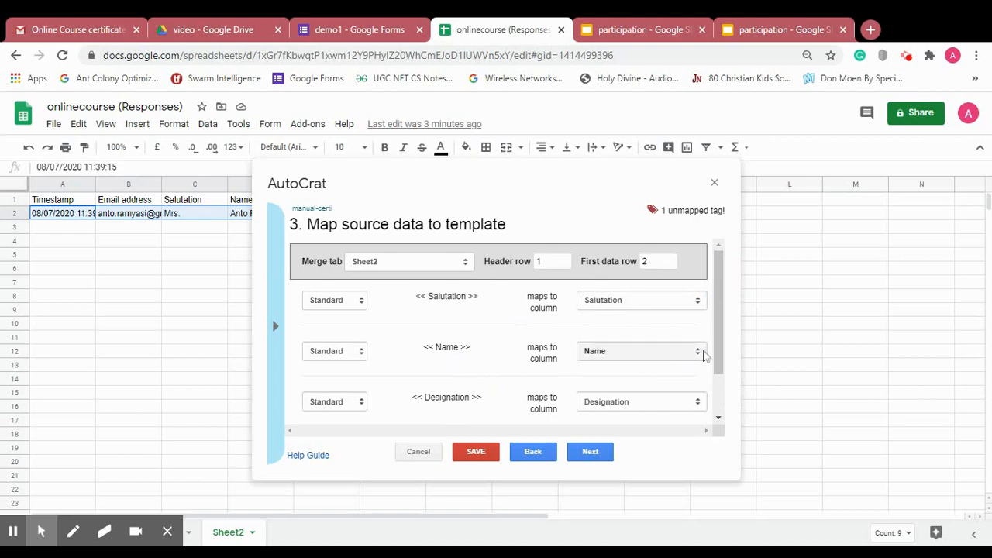
left_click_drag(723, 350, 725, 419)
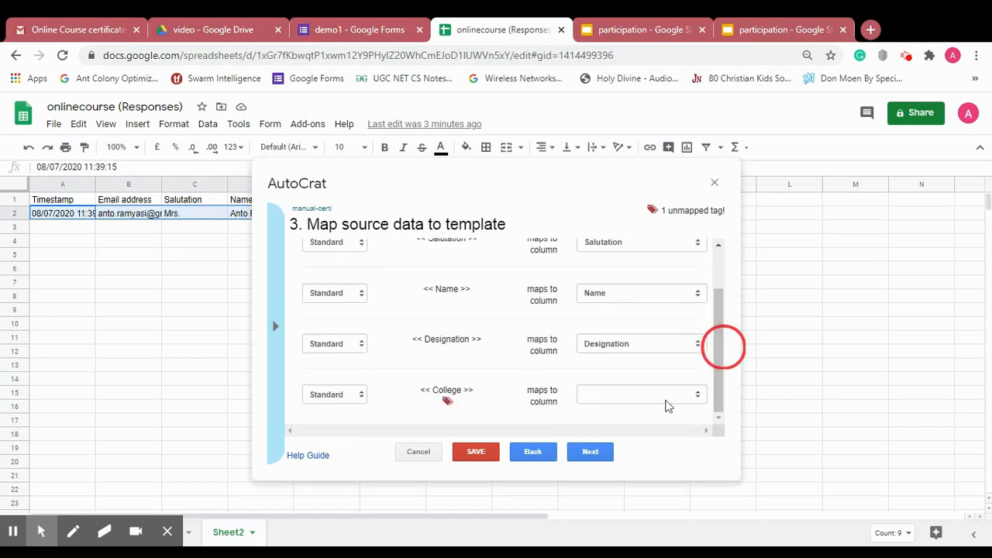
left_click(667, 403)
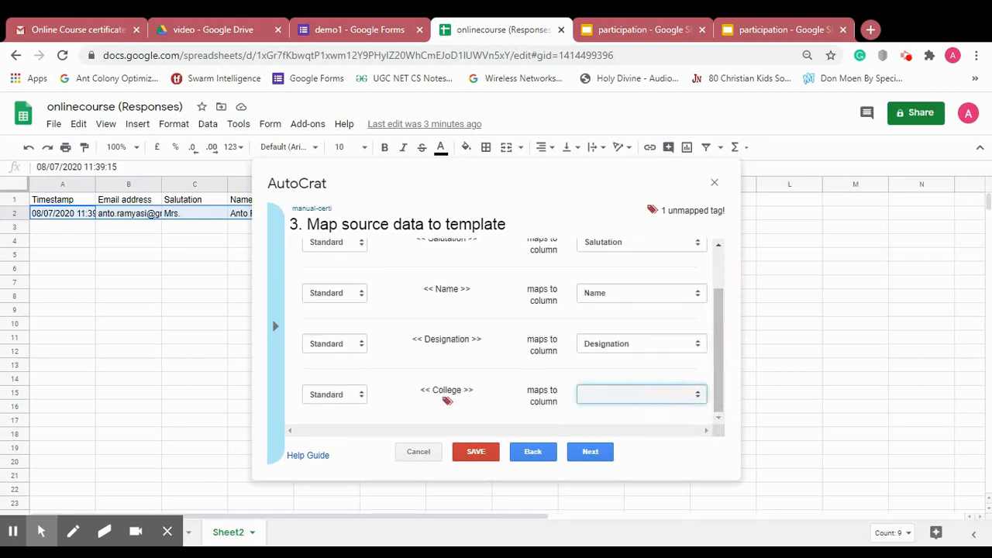
key("c")
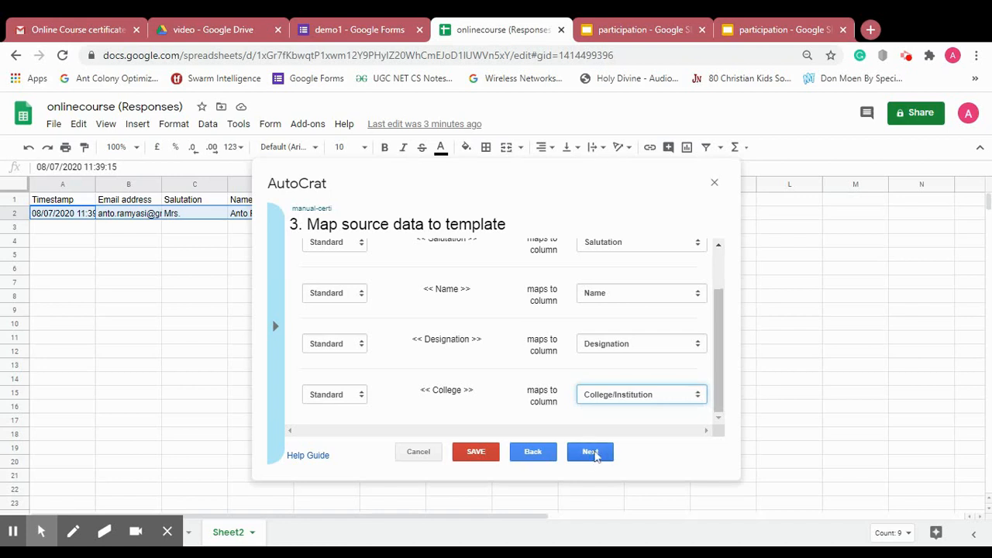
left_click(594, 454)
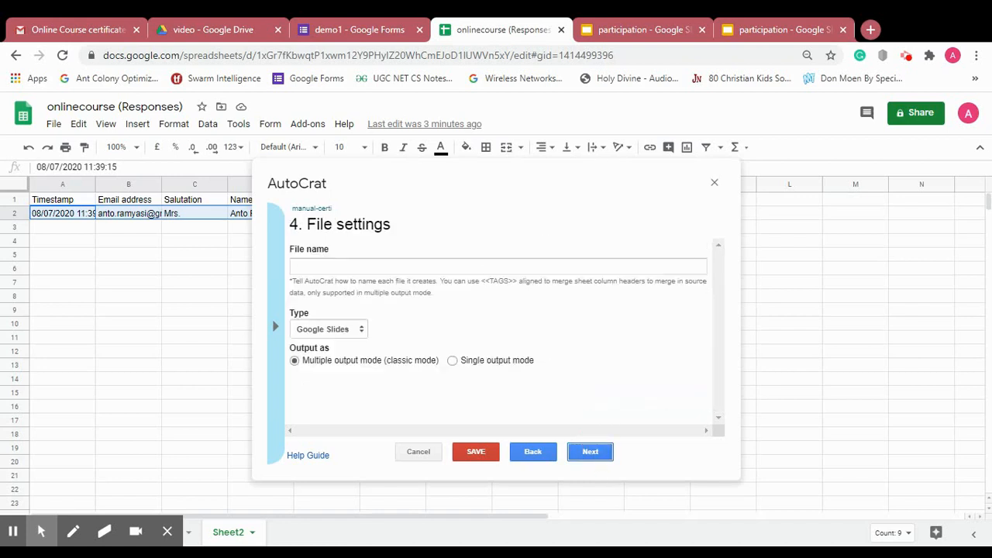
- Set the output file name to <<Name>> and the file type to PDF
left_click(272, 347)
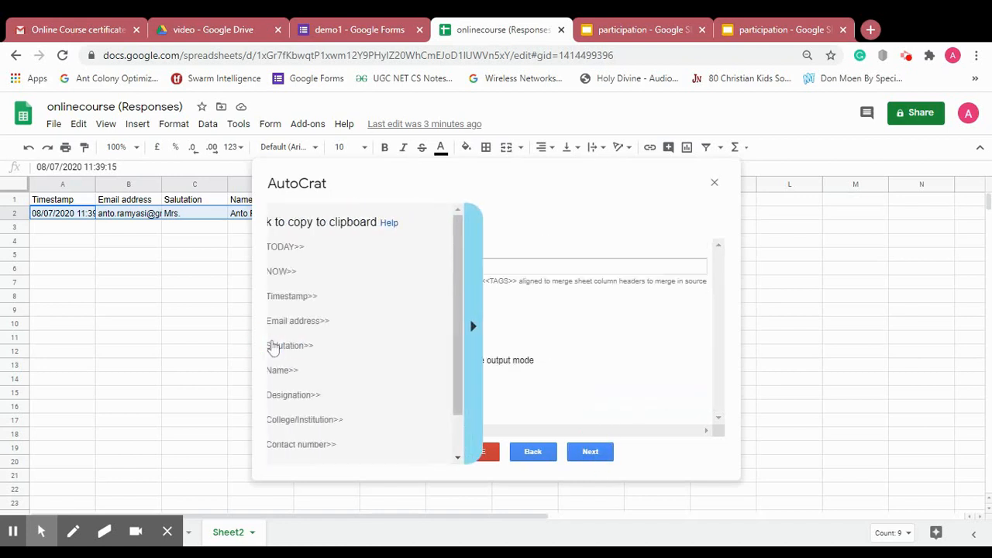
left_click(313, 367)
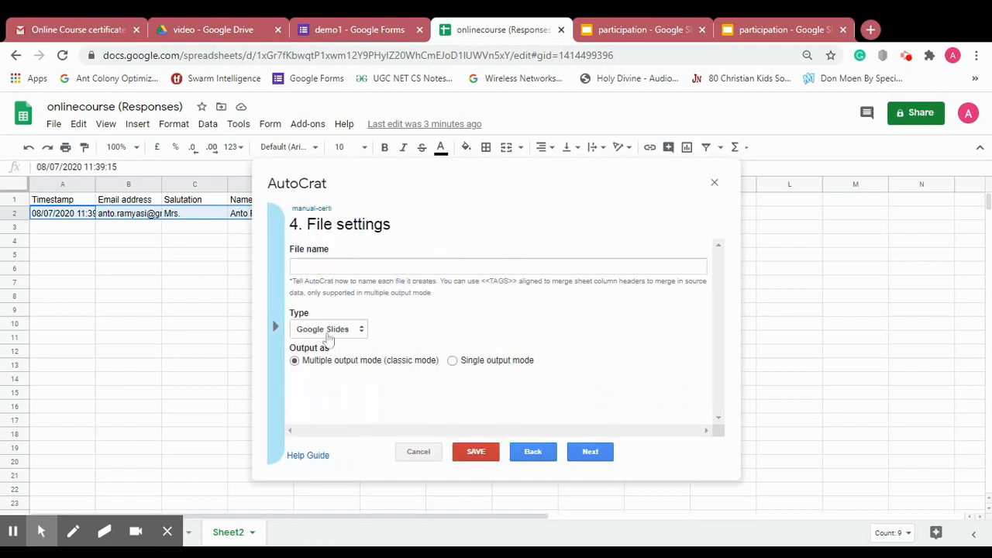
left_click(349, 265)
type("<<Name>>")
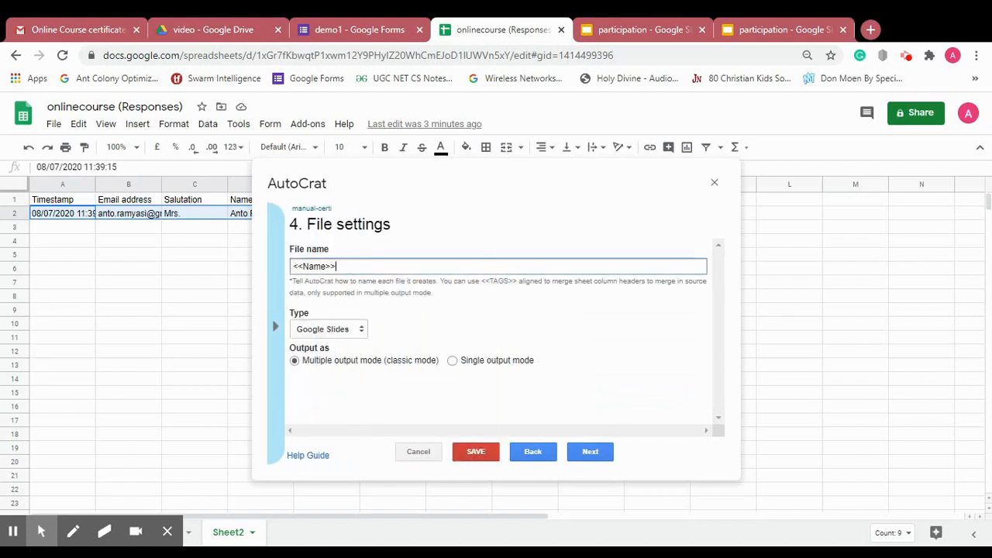
left_click(351, 329)
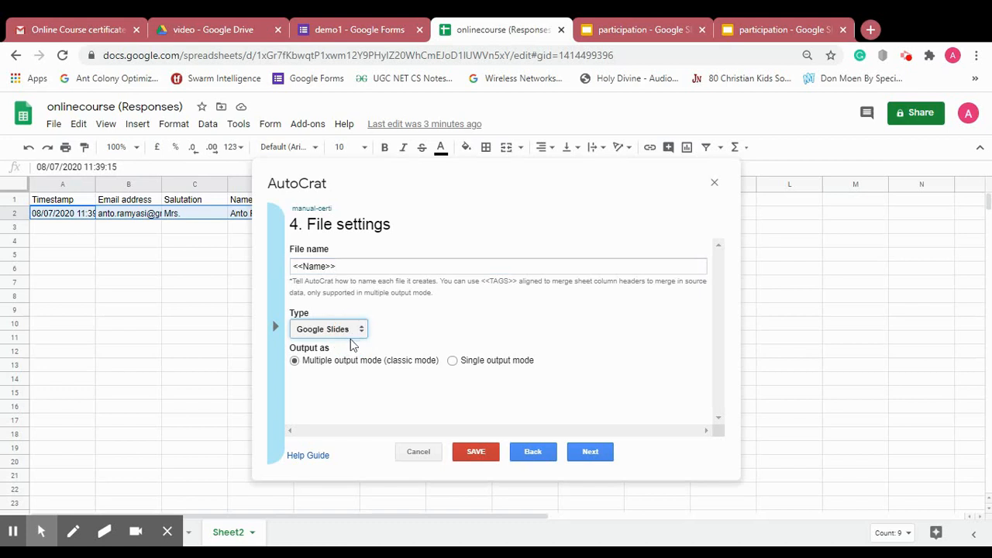
- Save output to the certificate-online folder and skip the dynamic folder reference
left_click(577, 456)
left_click(667, 224)
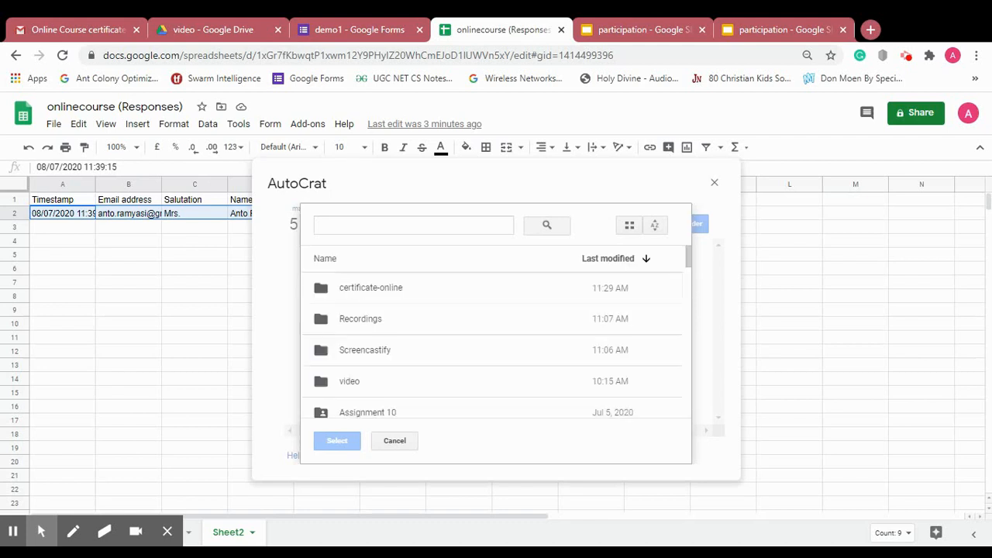
left_click(380, 291)
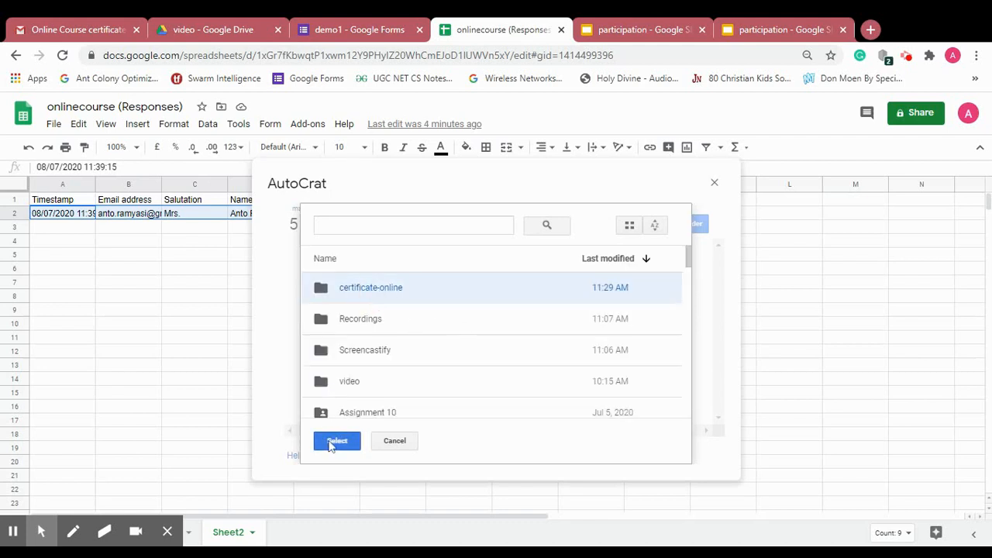
left_click(337, 441)
left_click(588, 452)
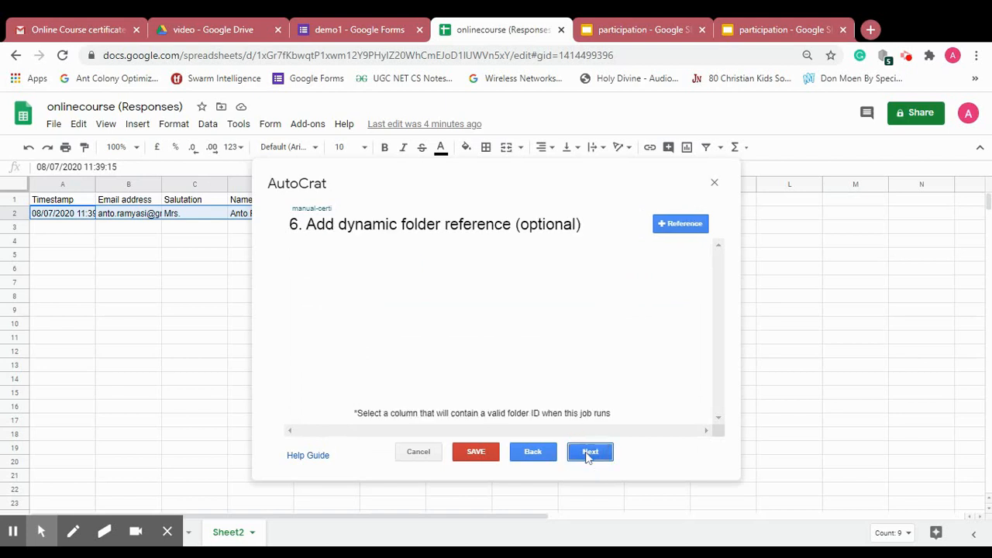
left_click(587, 454)
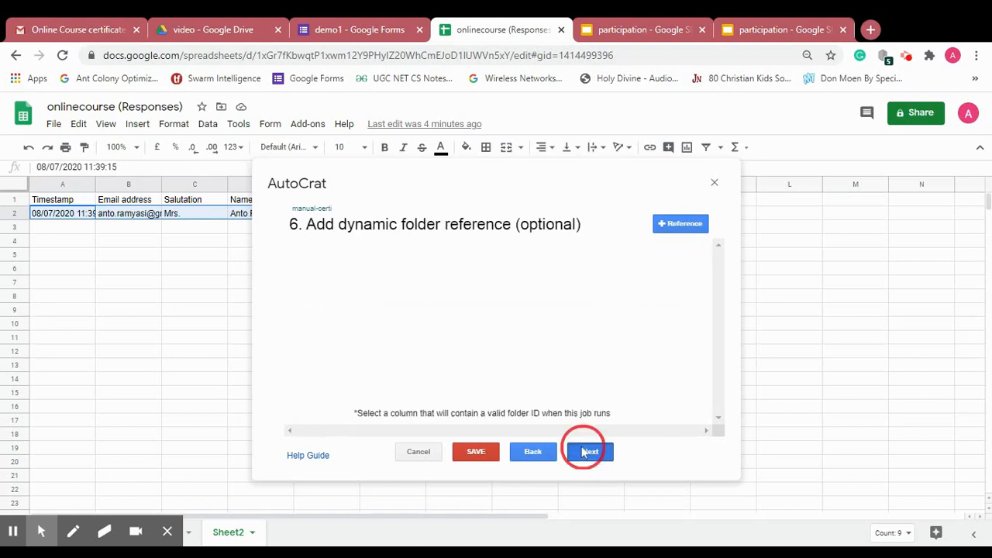
- Skip the merge condition, turn on sharing, and address emails to <<Email address>>
left_click(586, 455)
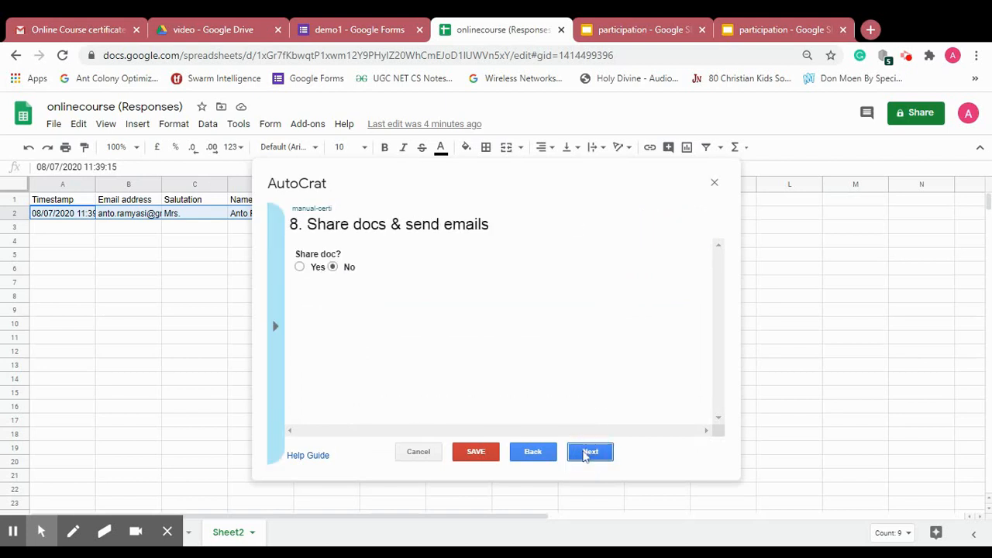
left_click(315, 269)
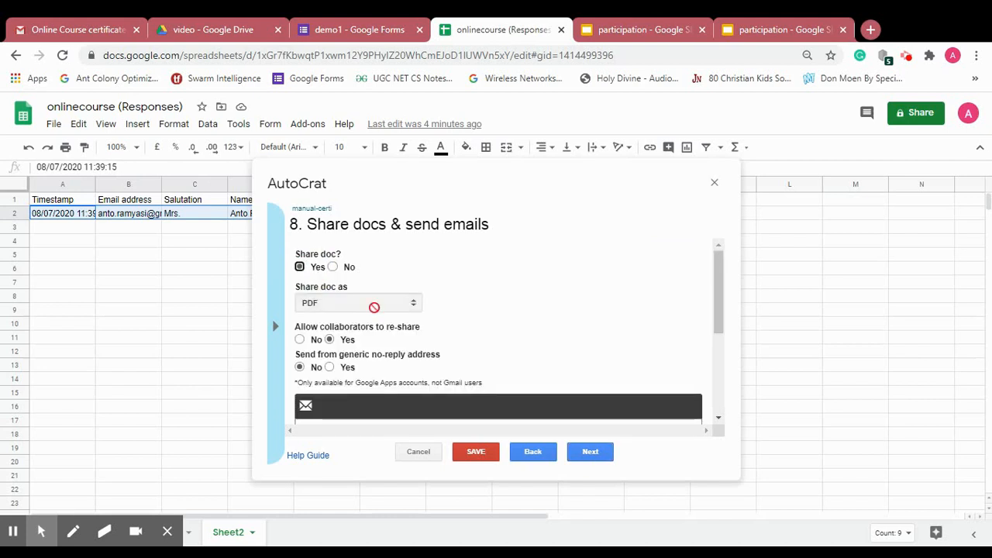
left_click_drag(719, 295, 734, 354)
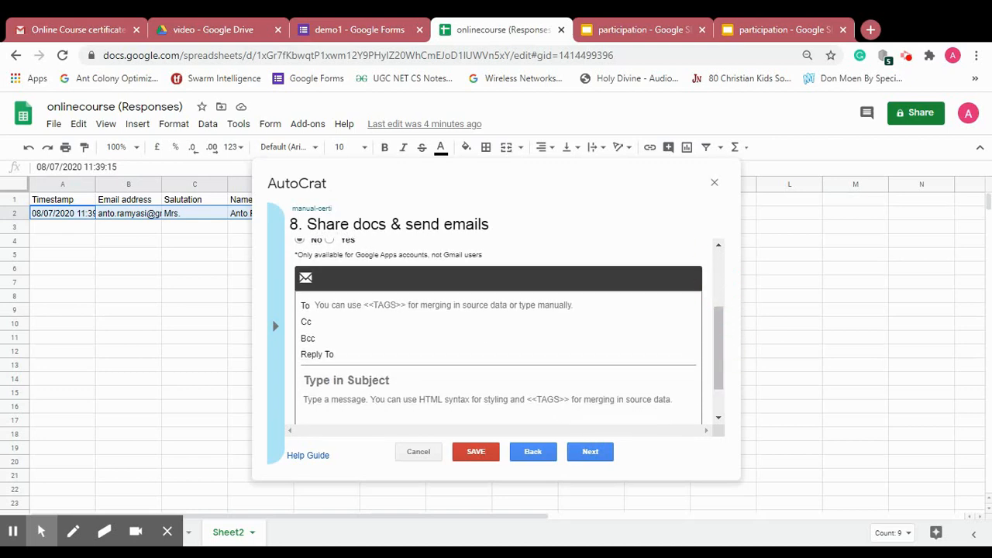
left_click(276, 329)
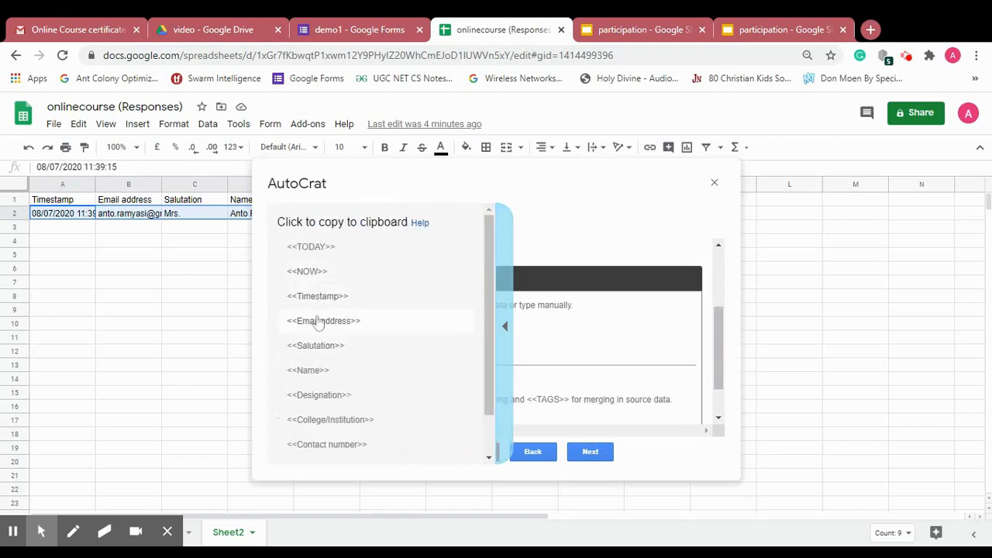
left_click(318, 322)
key("ctrl+c")
left_click(465, 305)
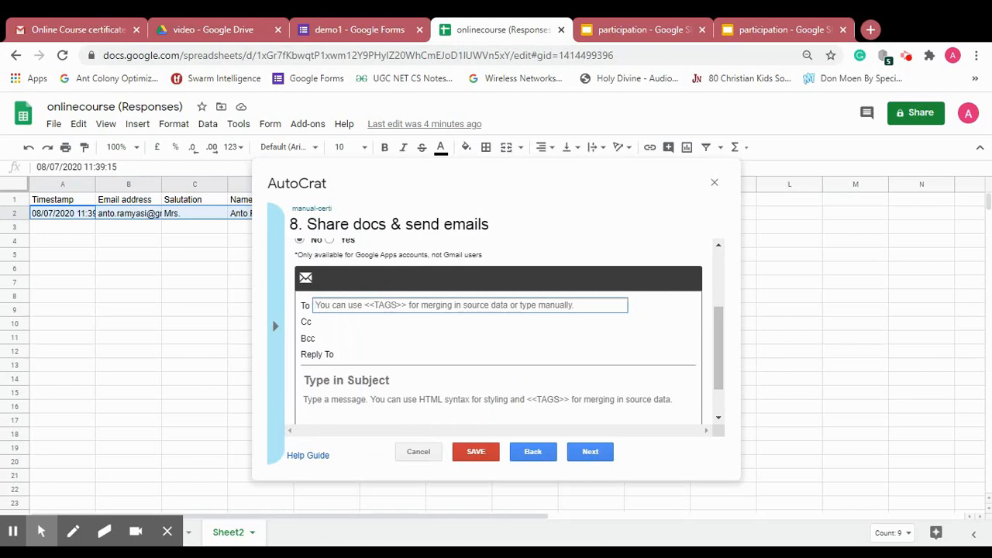
key("ctrl+v")
- Give the email subject 'manual certificate' and message 'Thank you'
left_click(354, 383)
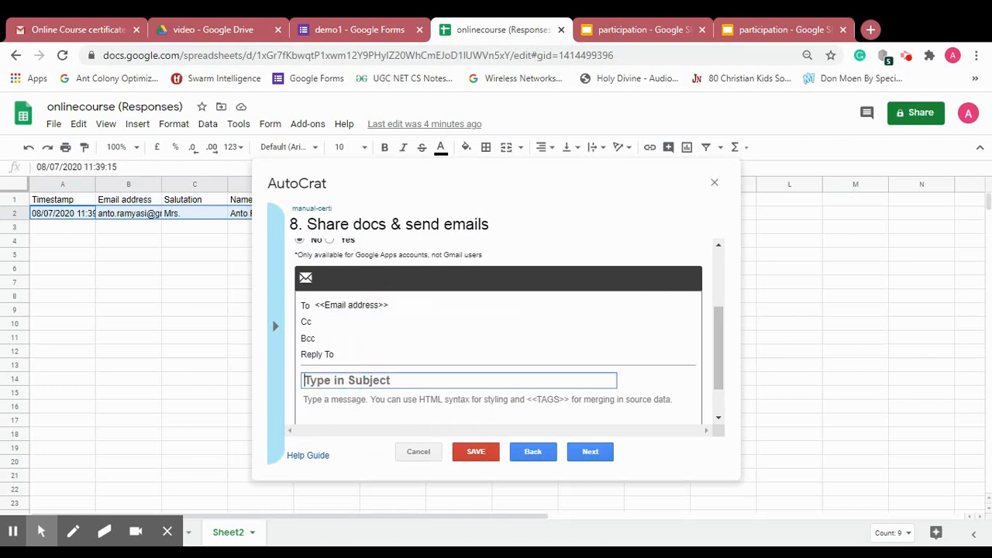
type("maual")
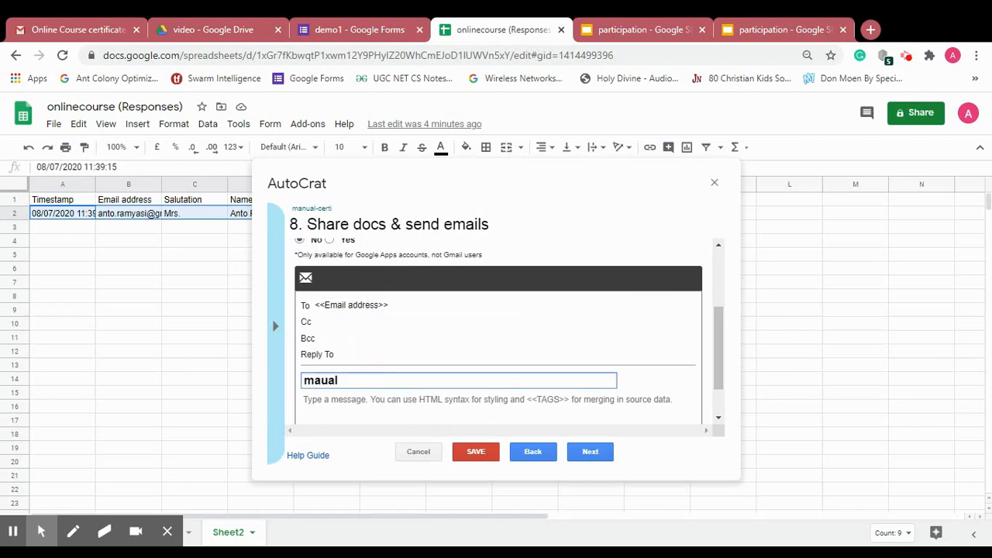
type("ual certificate")
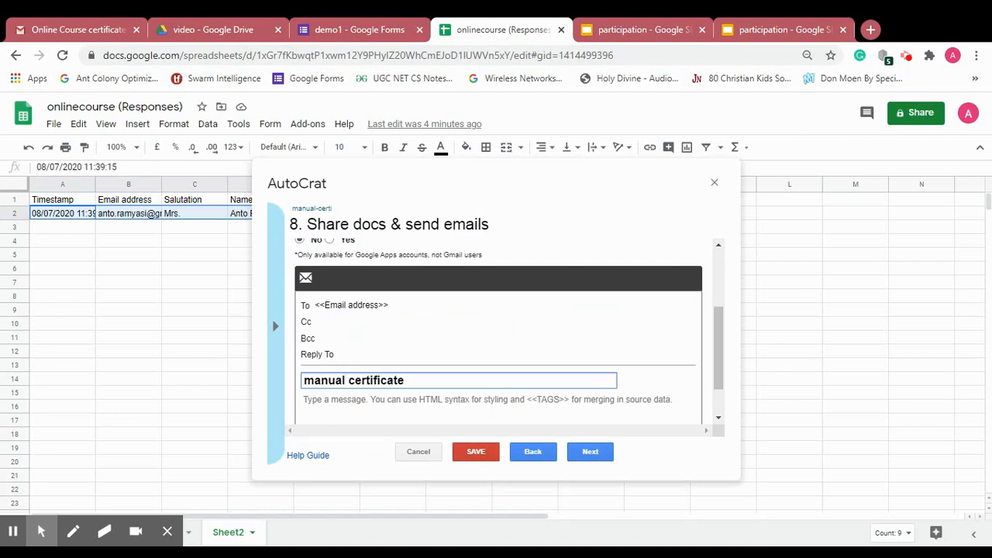
left_click(306, 399)
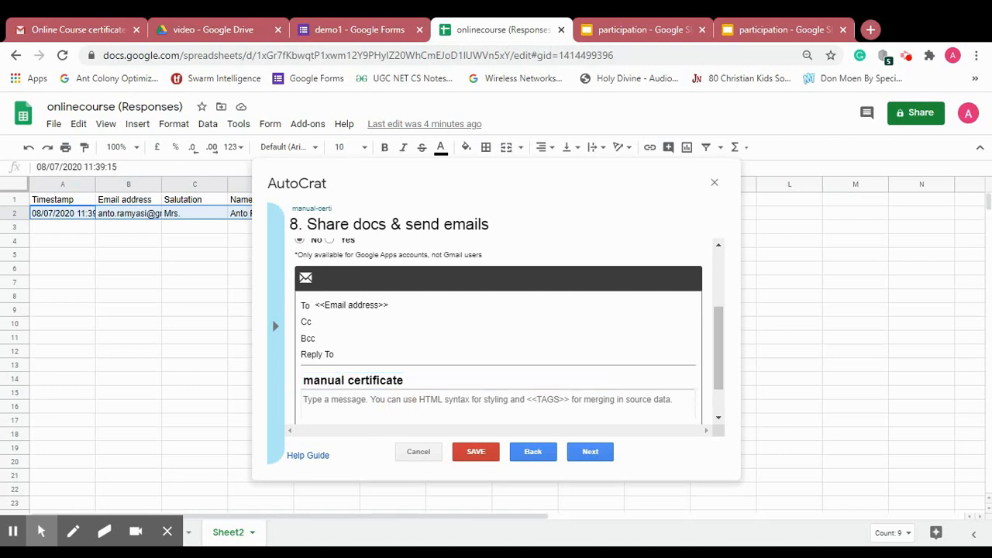
type("Thank you")
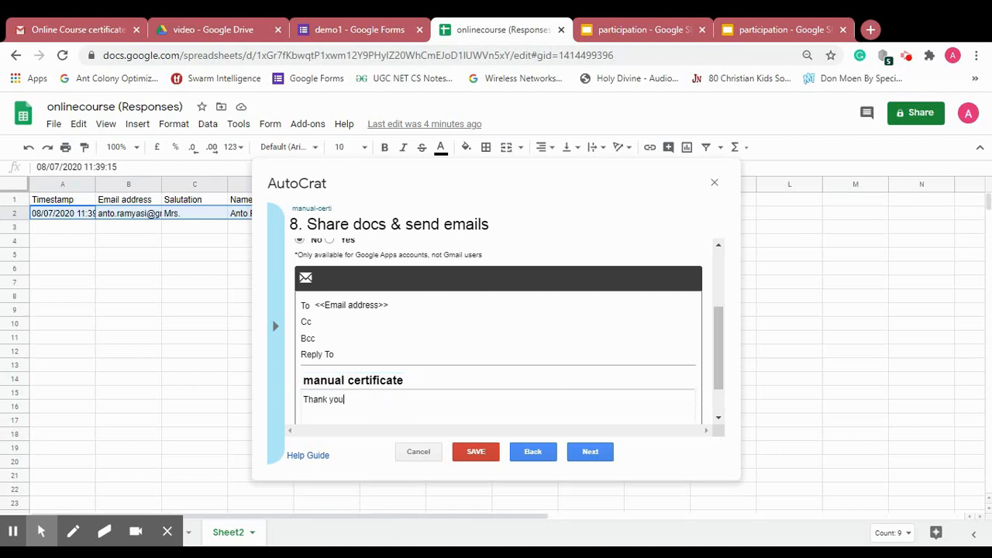
left_click(591, 452)
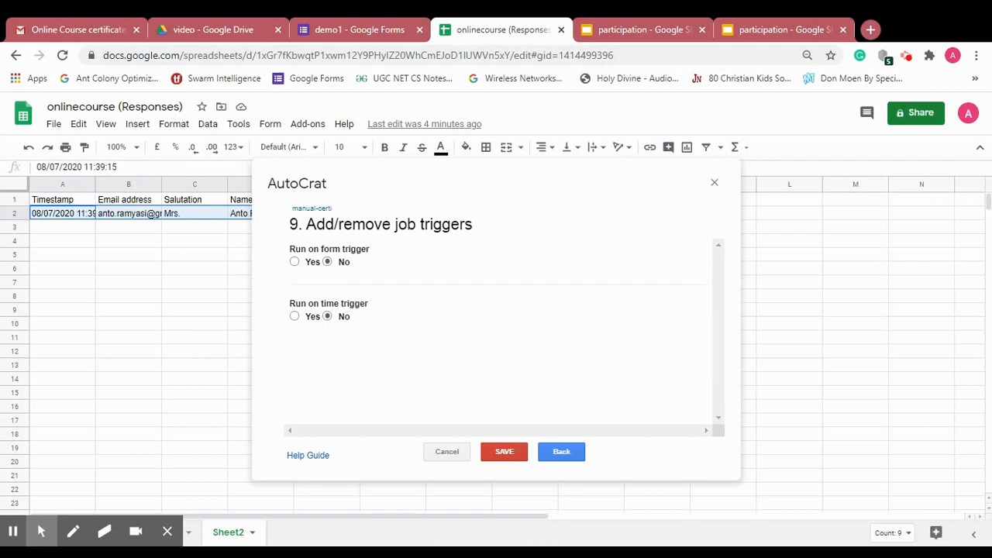
- Save the manual-certi job with both triggers left at No
left_click(510, 452)
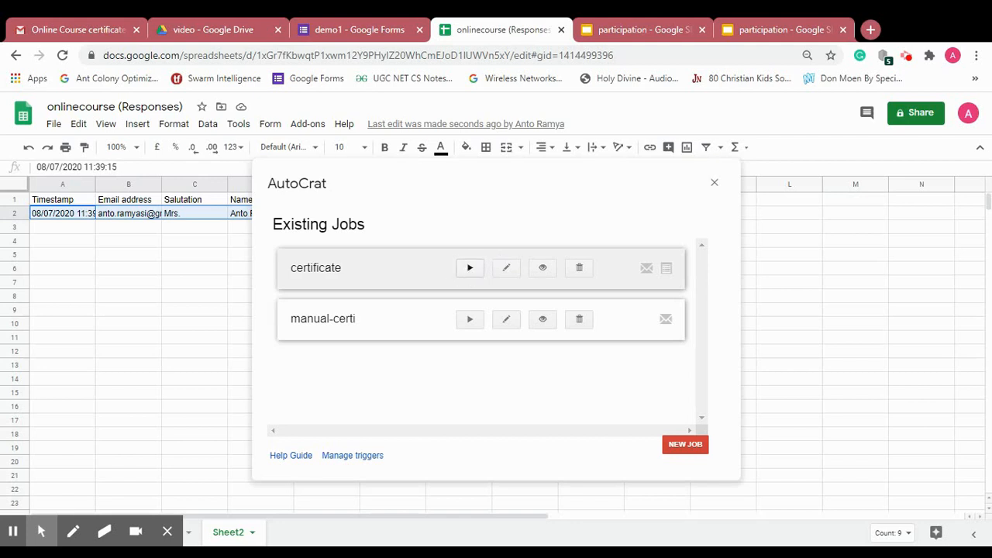
left_click(470, 321)
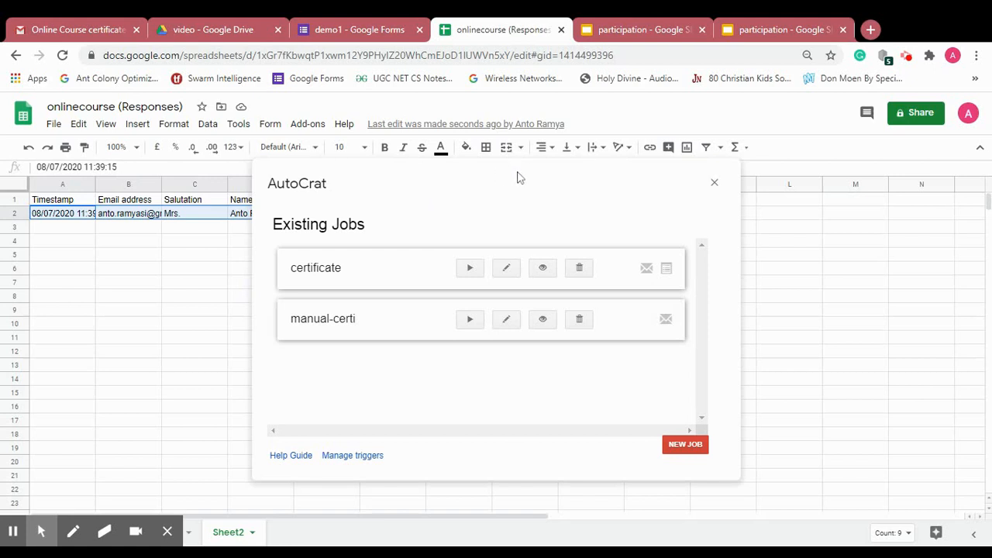
left_click(509, 333)
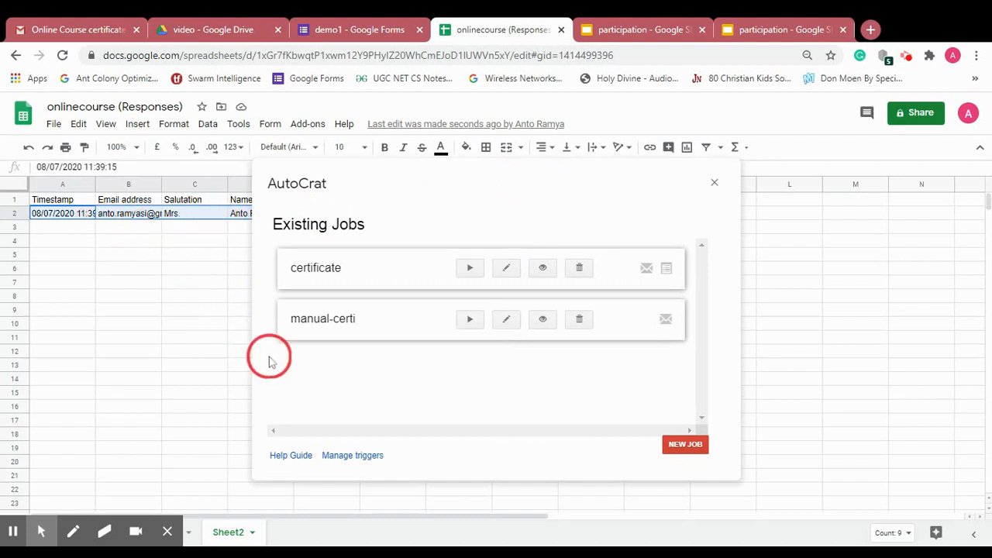
- Run the manual-certi AutoCrat job and check row 2's merge, PDF and emails-sent status cells from M2 through Q2
left_click(471, 320)
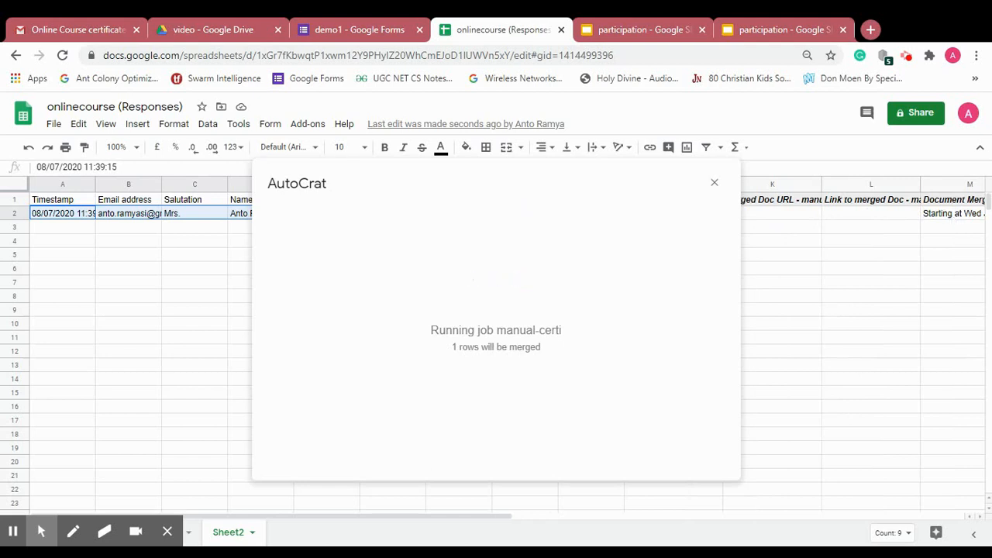
left_click(949, 220)
key("Right")
key("Right")
key("Right")
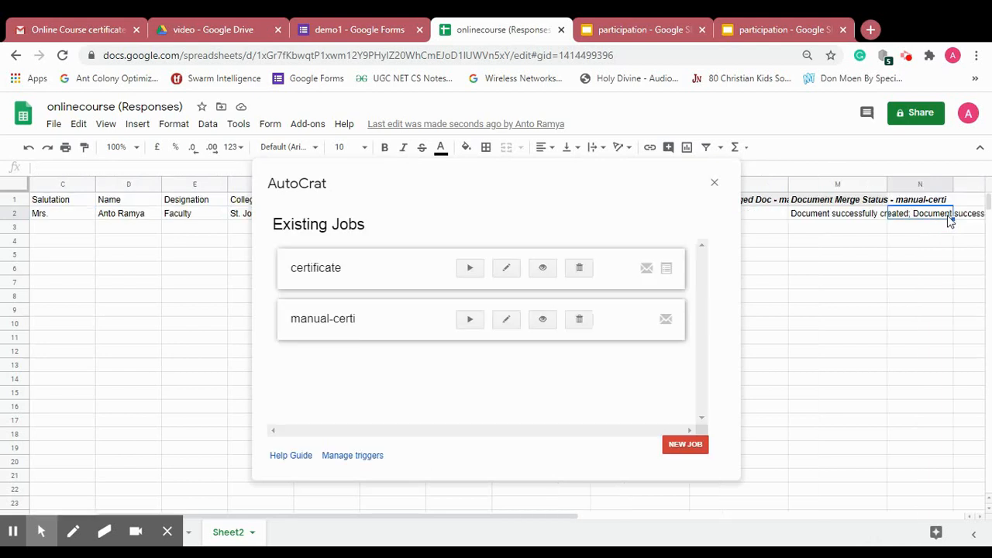
key("Right")
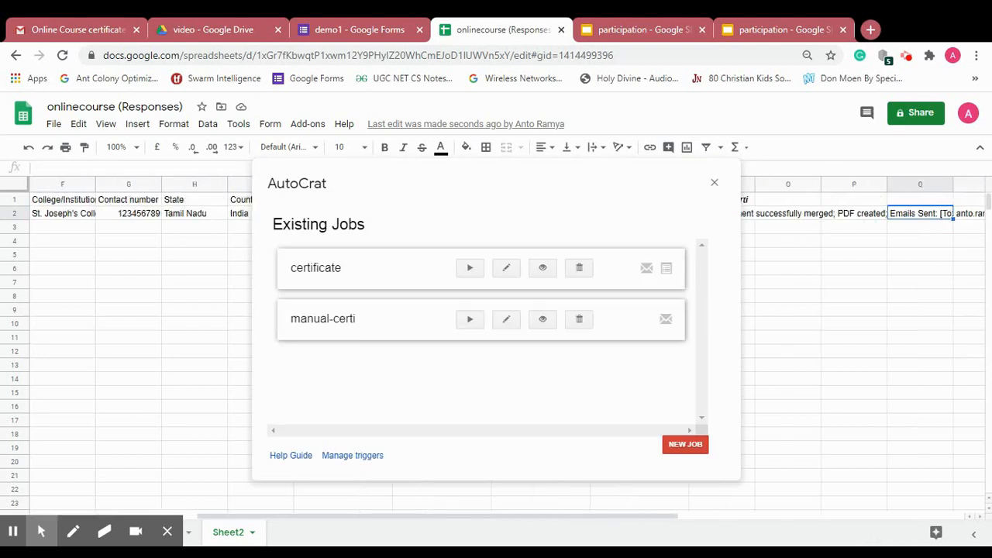
key("Right")
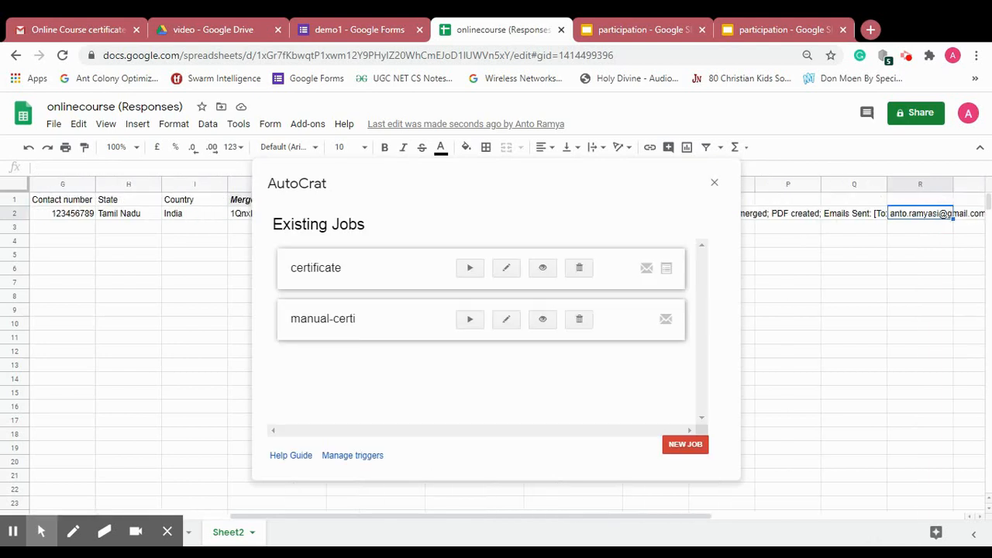
key("Right")
key("Left")
key("Left")
key("Left")
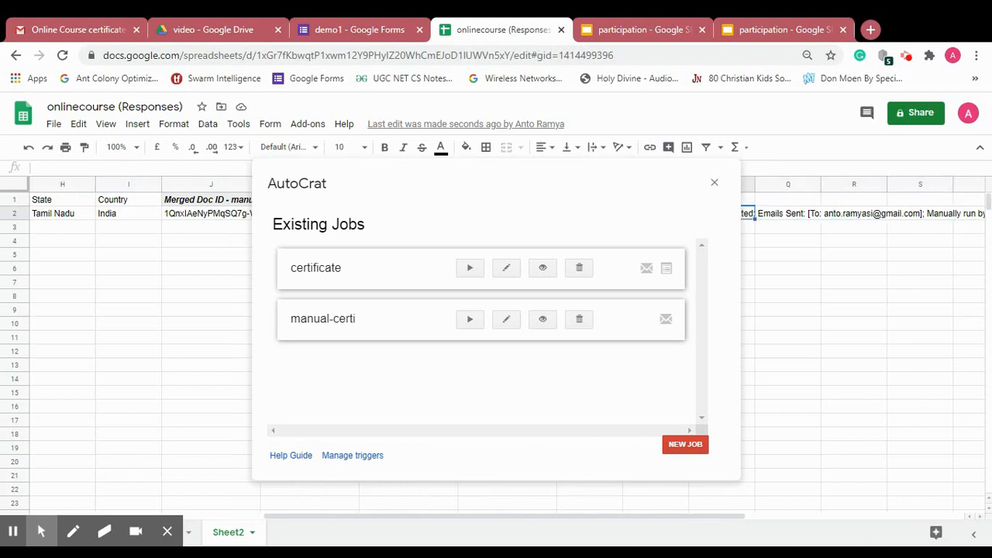
key("Right")
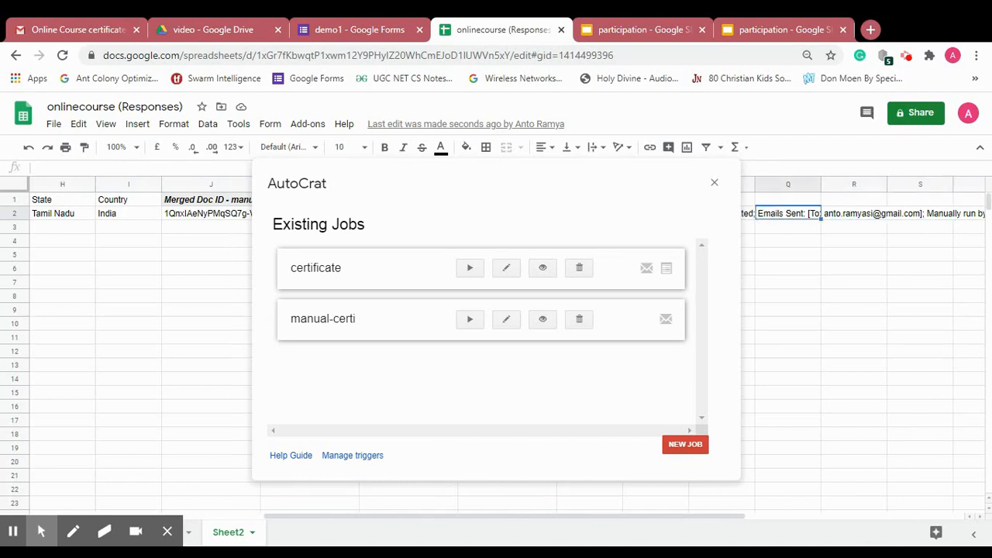
left_click(55, 24)
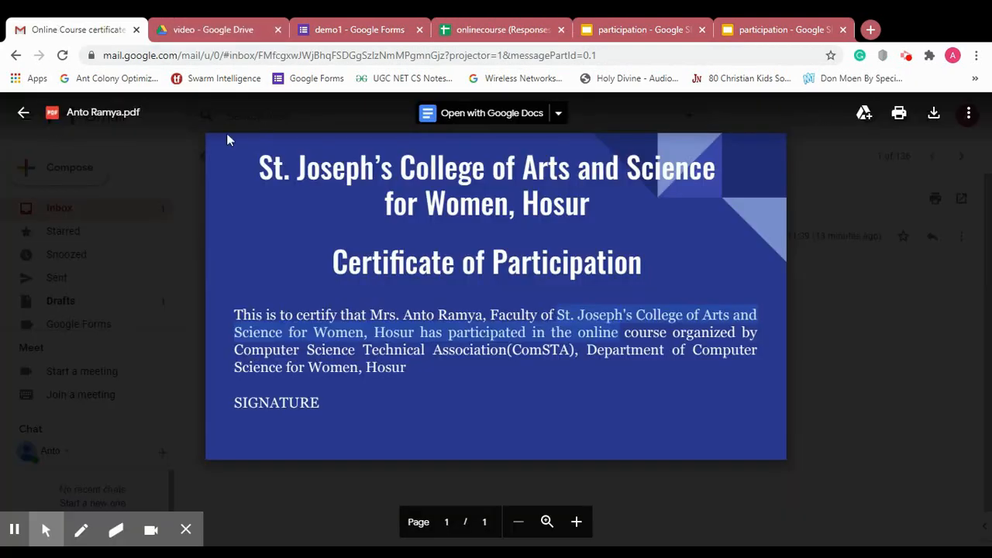
- Close the PDF preview and open the 'manual certificate' email from the Gmail inbox
left_click(23, 113)
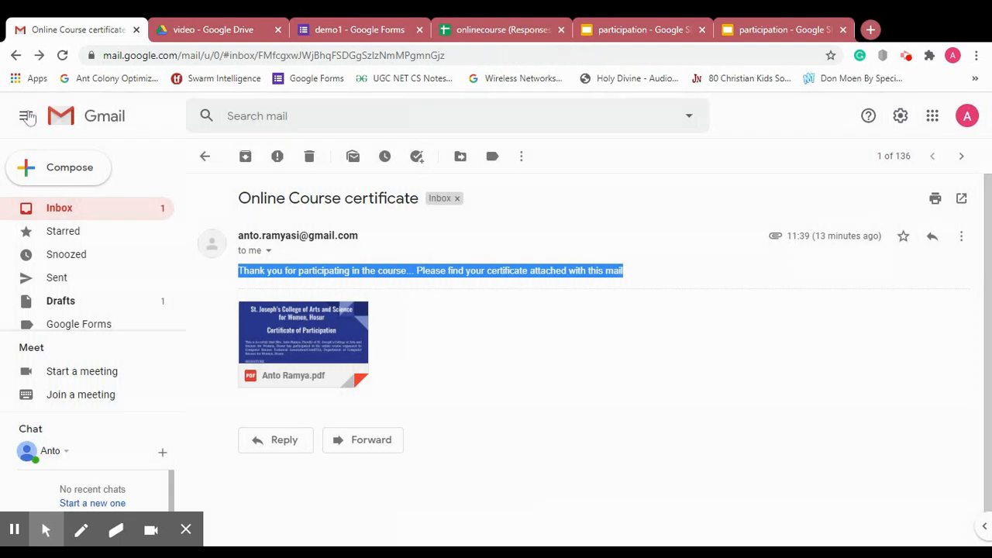
left_click(76, 207)
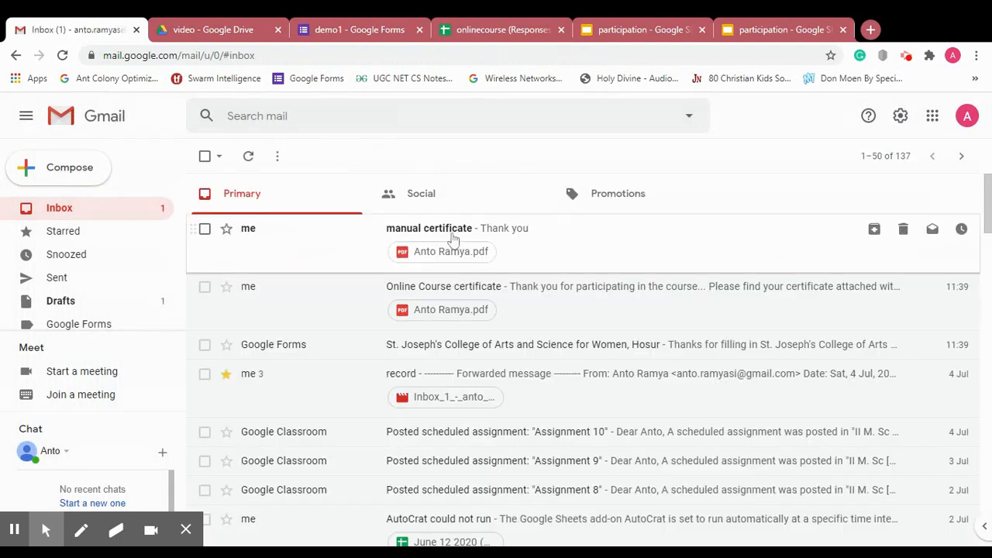
left_click(454, 239)
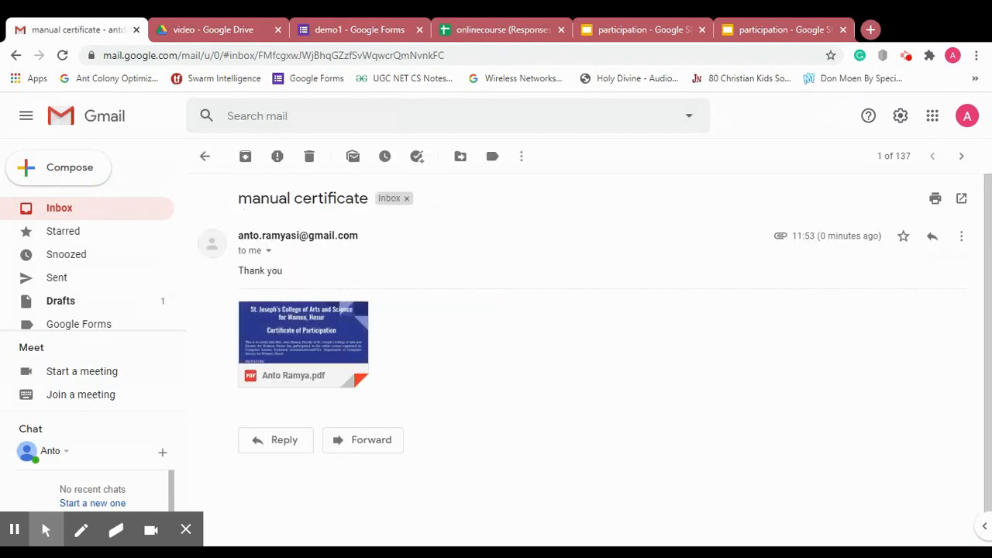
- Preview the certificate of participation PDF attached to the email
left_click_drag(238, 198, 359, 198)
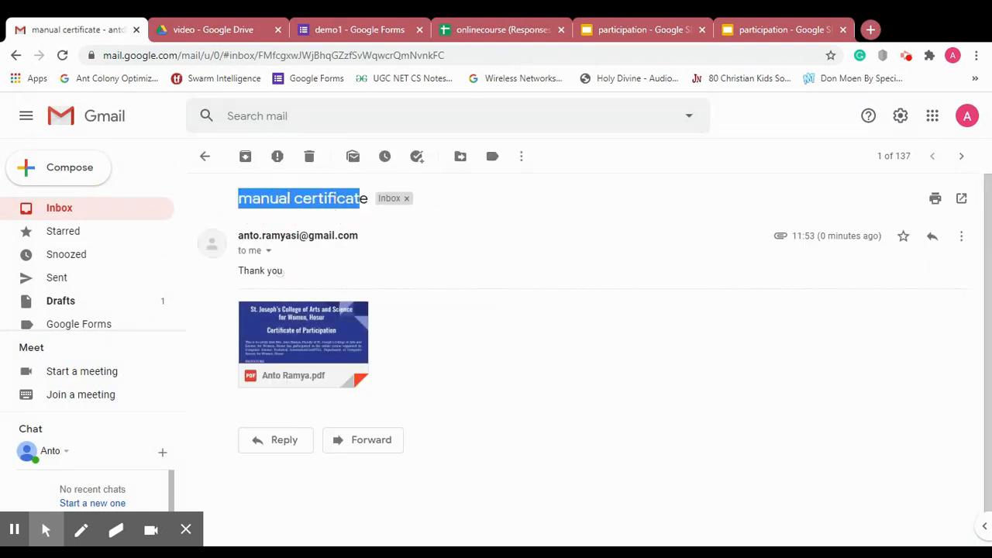
left_click(285, 273)
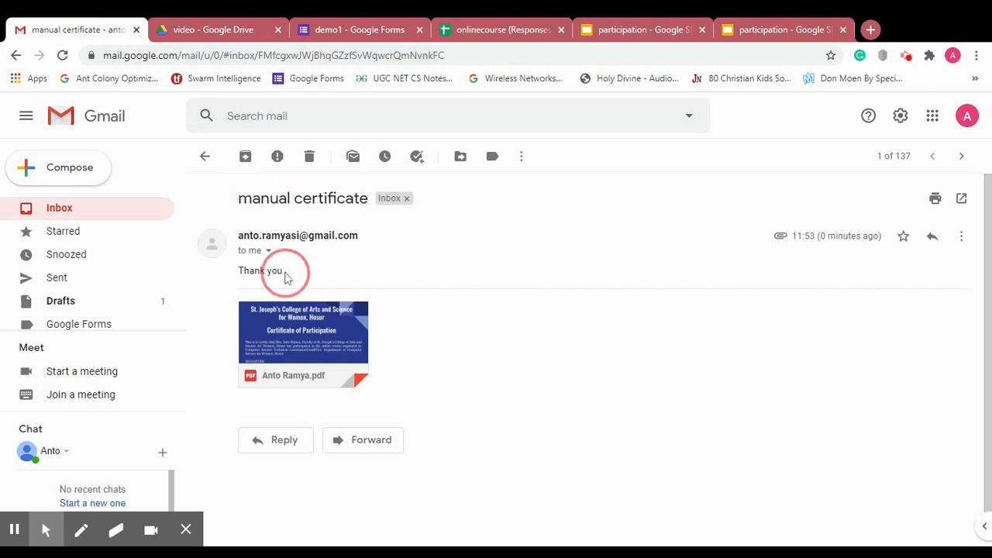
left_click(285, 347)
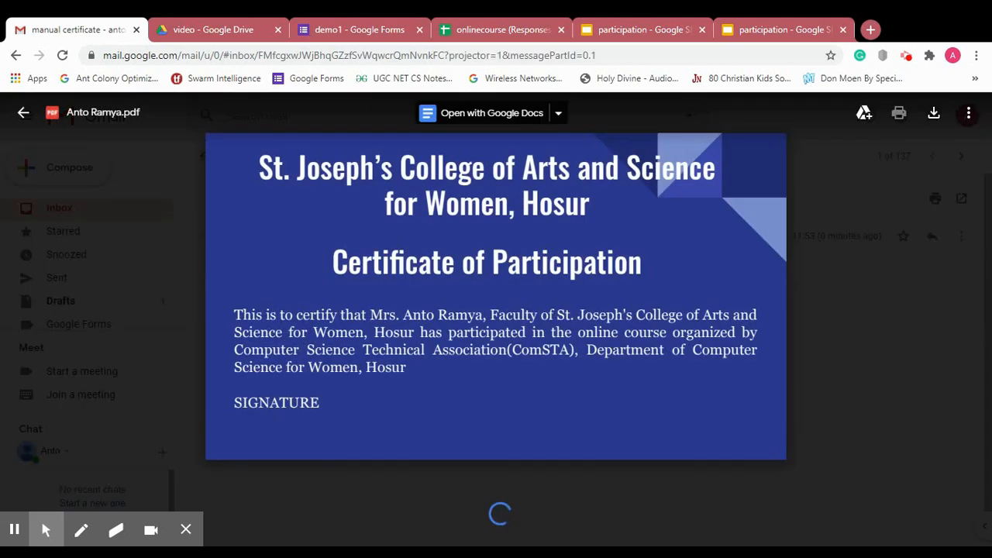